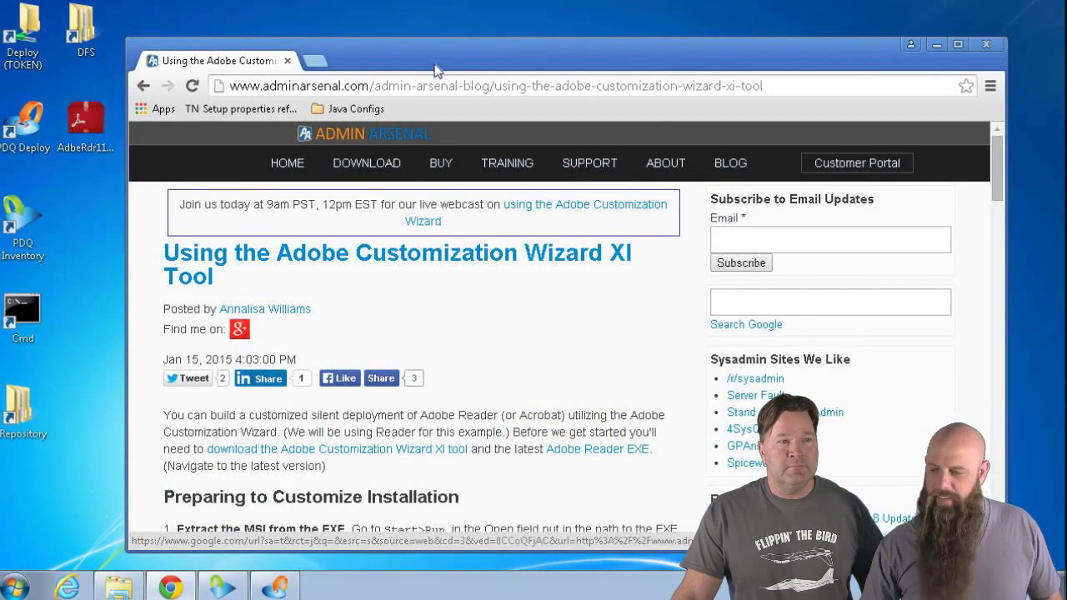
# Step: Enter the AdbeRdr11010_en_US.exe extraction command with -nos_o"%TEMP%\Reader" -nos_ne in the Run dialog, review it and cancel
pyautogui.scroll(-2, 467, 320)
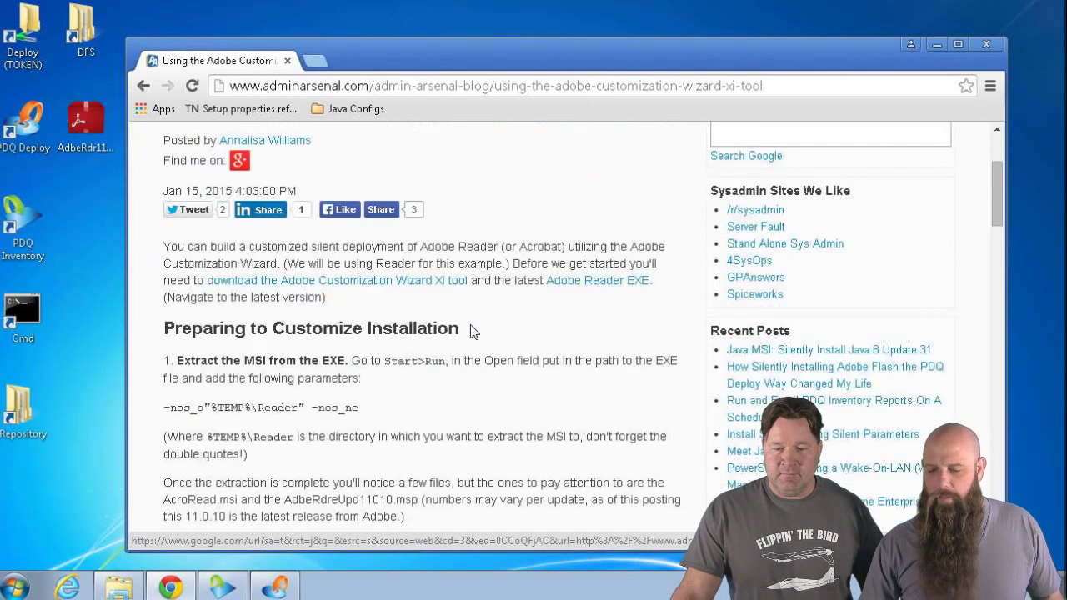
pyautogui.scroll(-1, 471, 331)
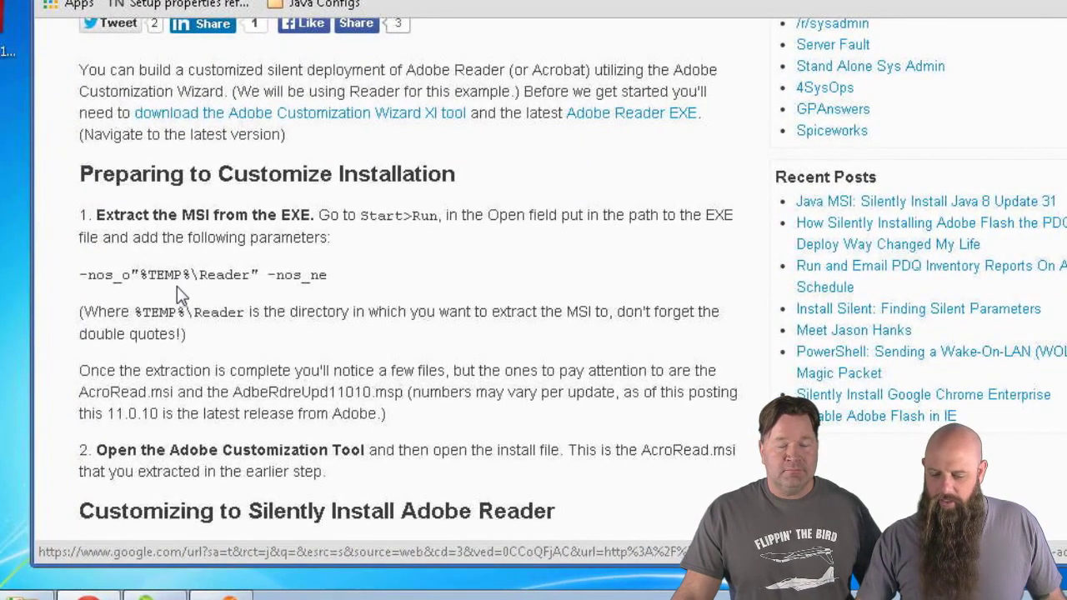
pyautogui.click(1, 599)
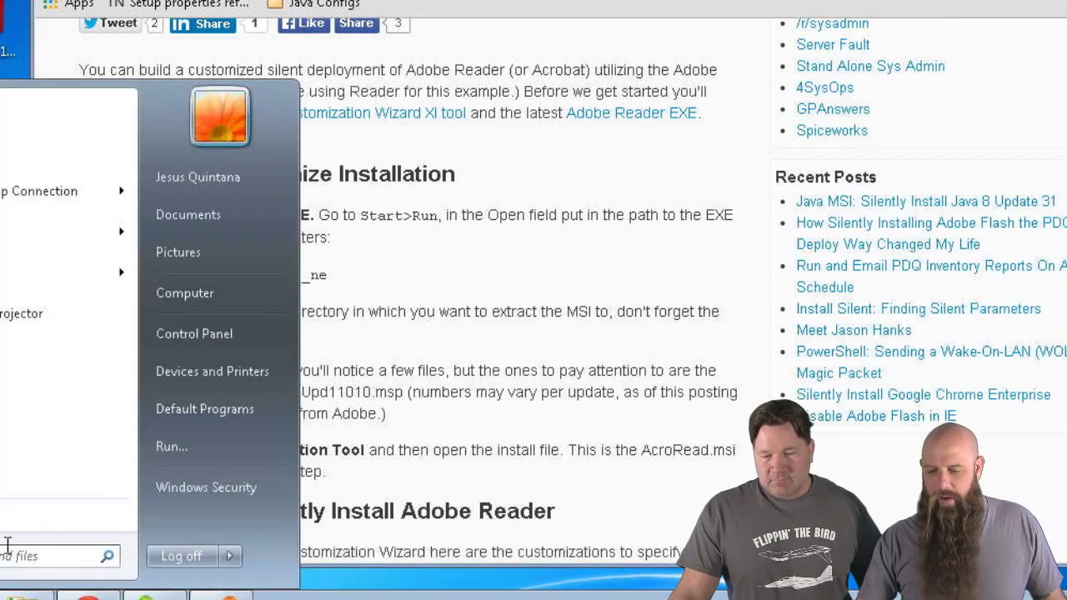
pyautogui.click(175, 448)
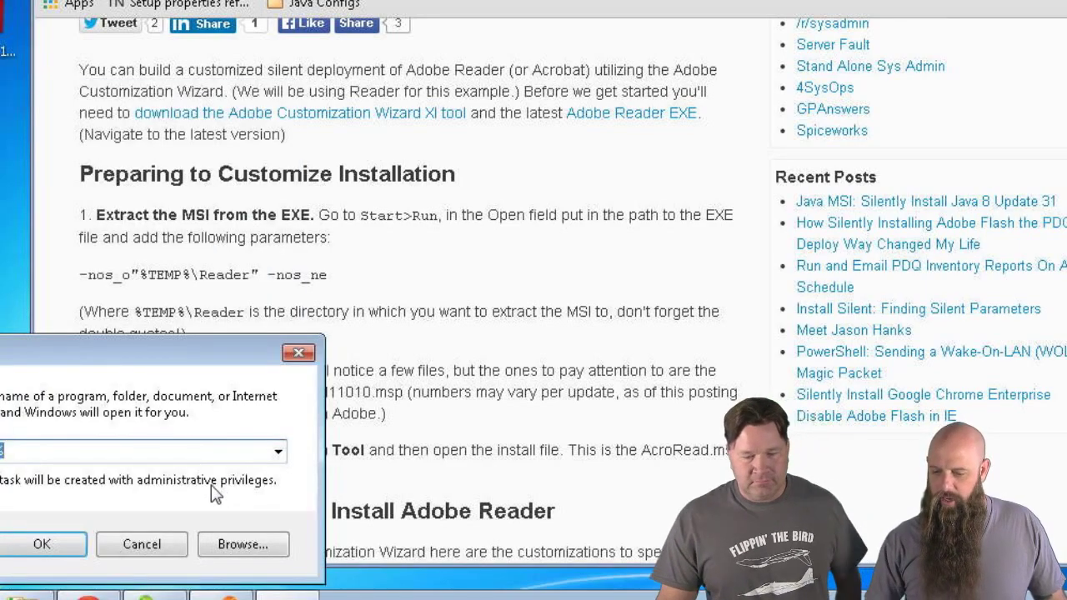
pyautogui.write('C:\\Users\\Quintana\\Desktop\\AdbeRdr11010_en_US.exe -nos_o"%TEMP%\\Reader" -nos_ne')
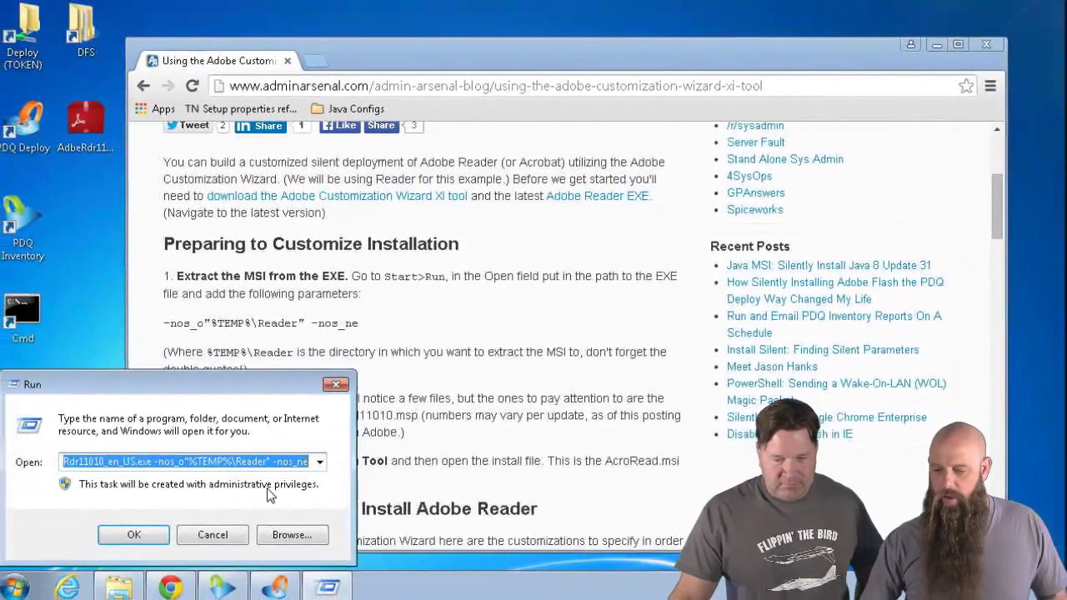
pyautogui.press('Home')
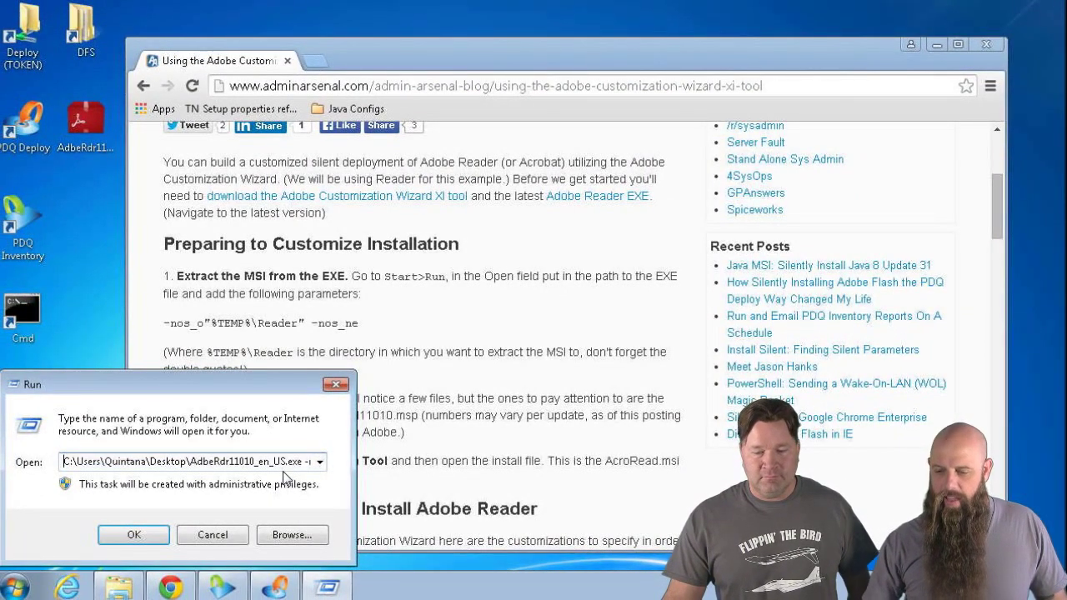
pyautogui.press('End')
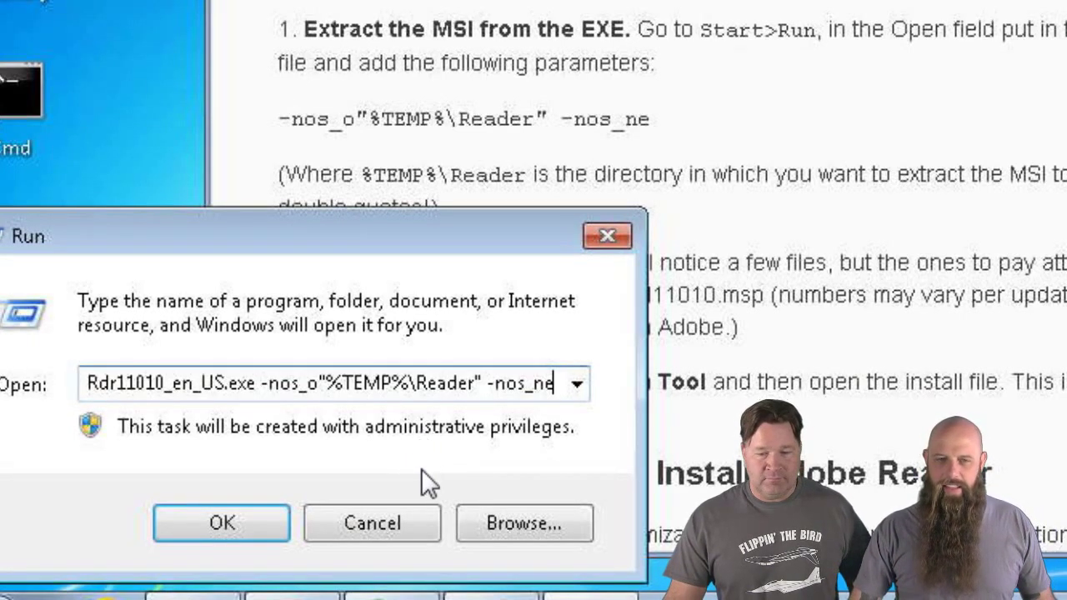
pyautogui.click(405, 521)
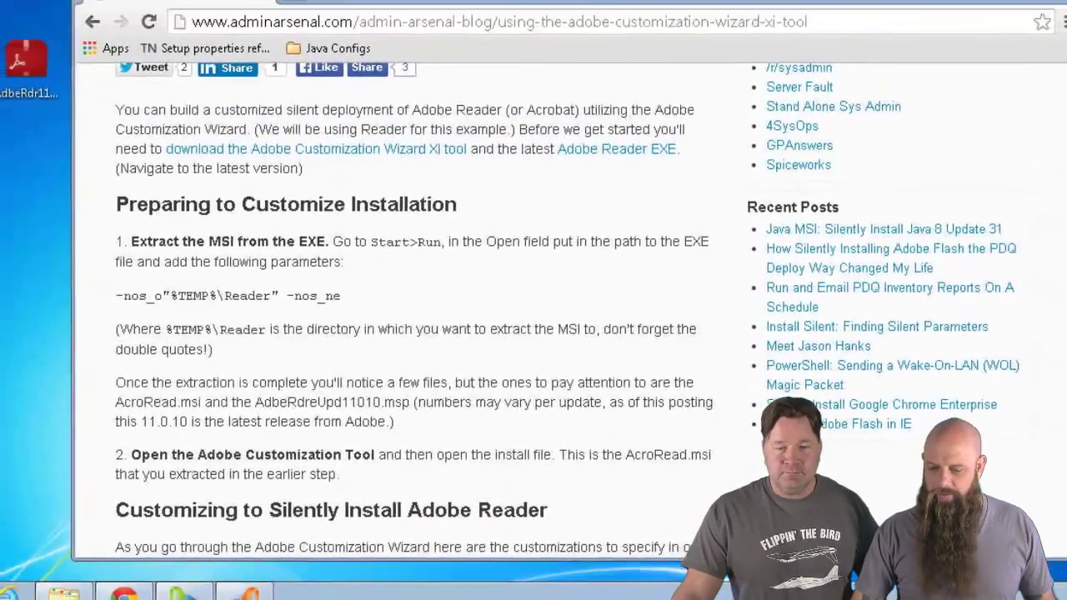
# Step: Launch Adobe Customization Wizard XI, dismissing the package selection without choosing a file
pyautogui.press('super')
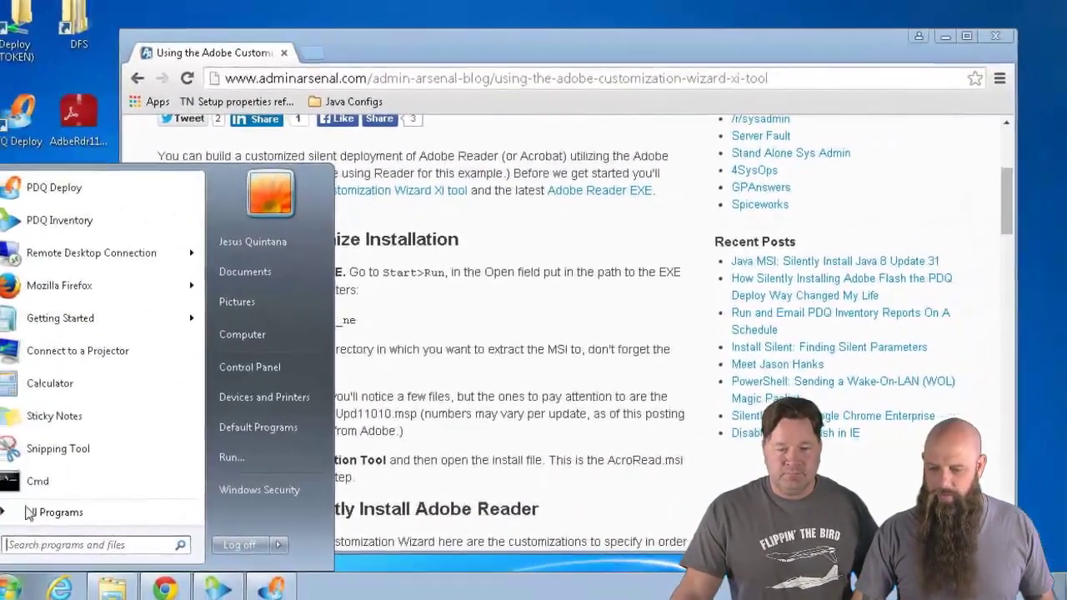
pyautogui.click(51, 510)
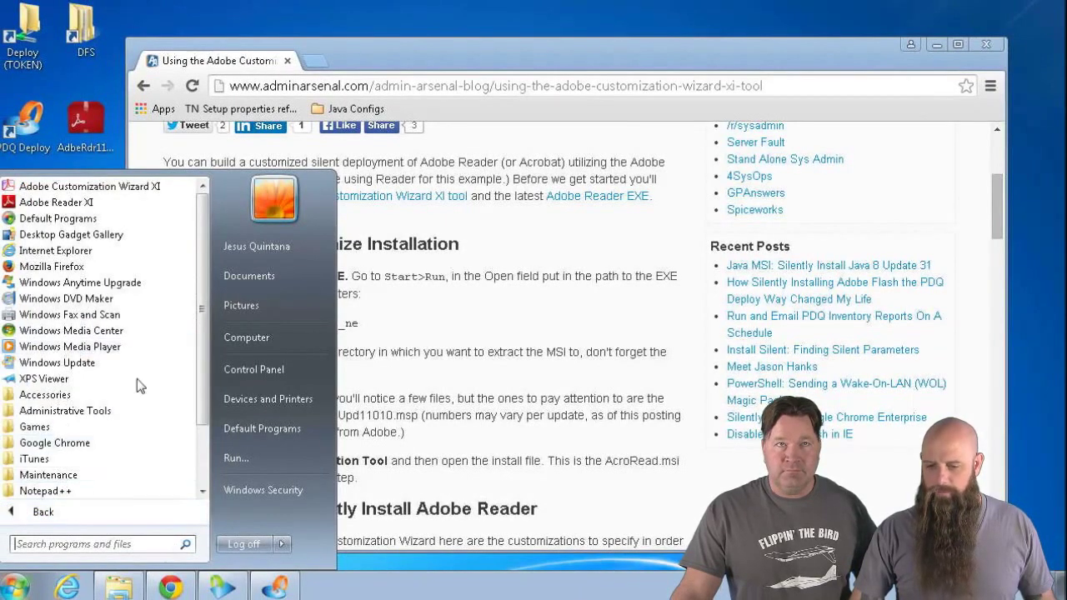
pyautogui.click(61, 185)
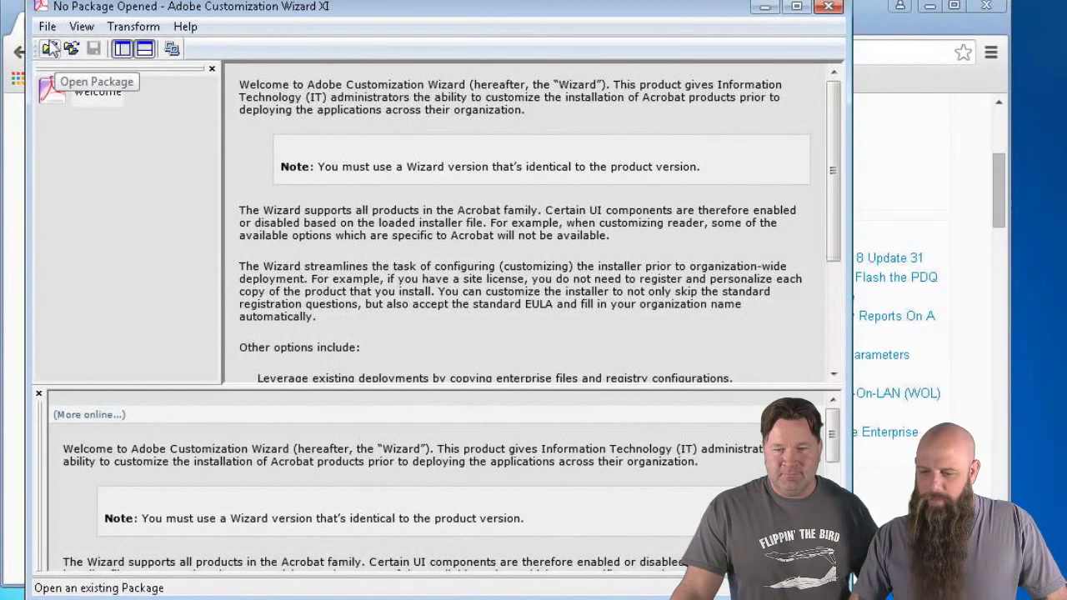
pyautogui.click(56, 51)
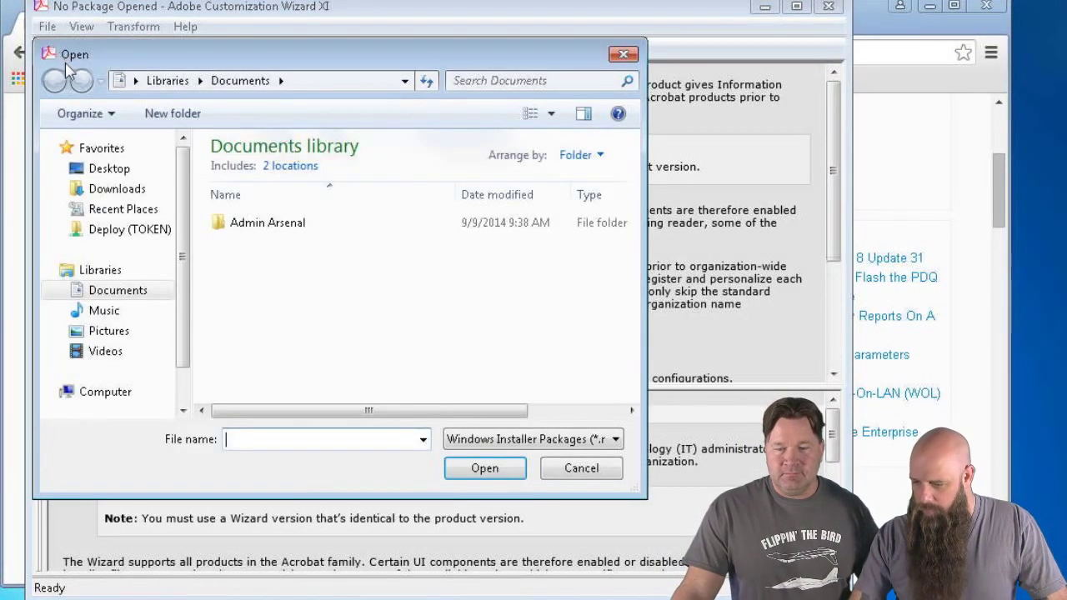
pyautogui.click(581, 471)
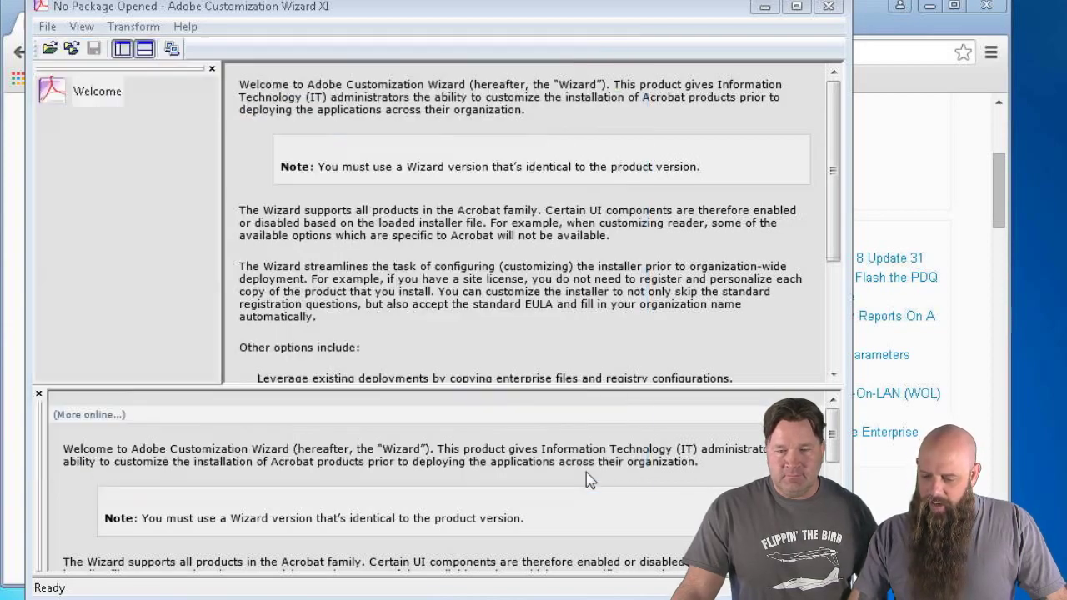
# Step: Move the extracted Reader folder out of the local Temp folder onto the desktop and close the file window
pyautogui.click(64, 595)
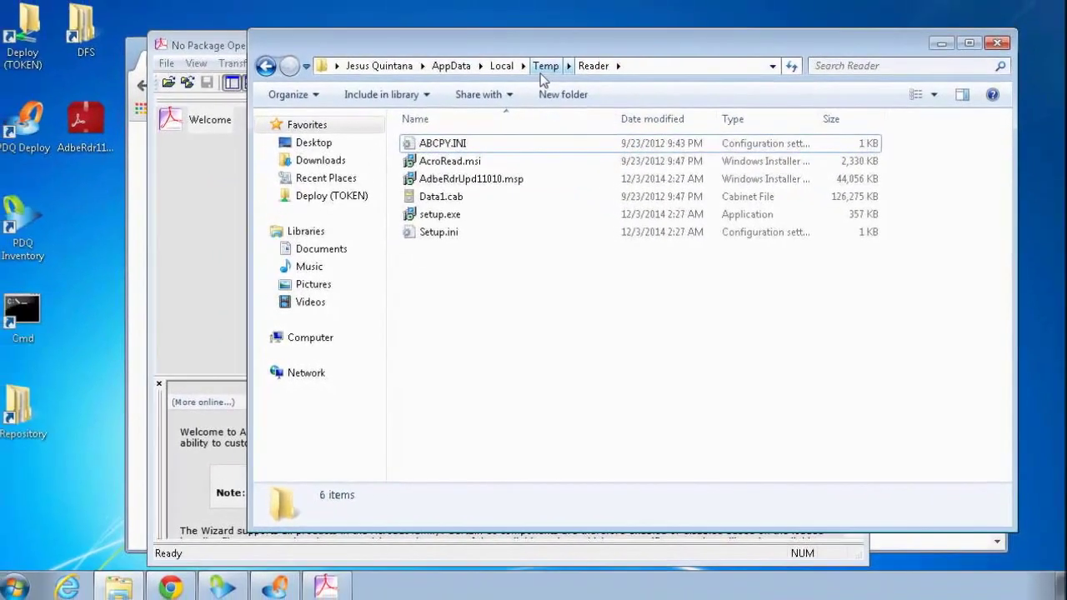
pyautogui.click(542, 71)
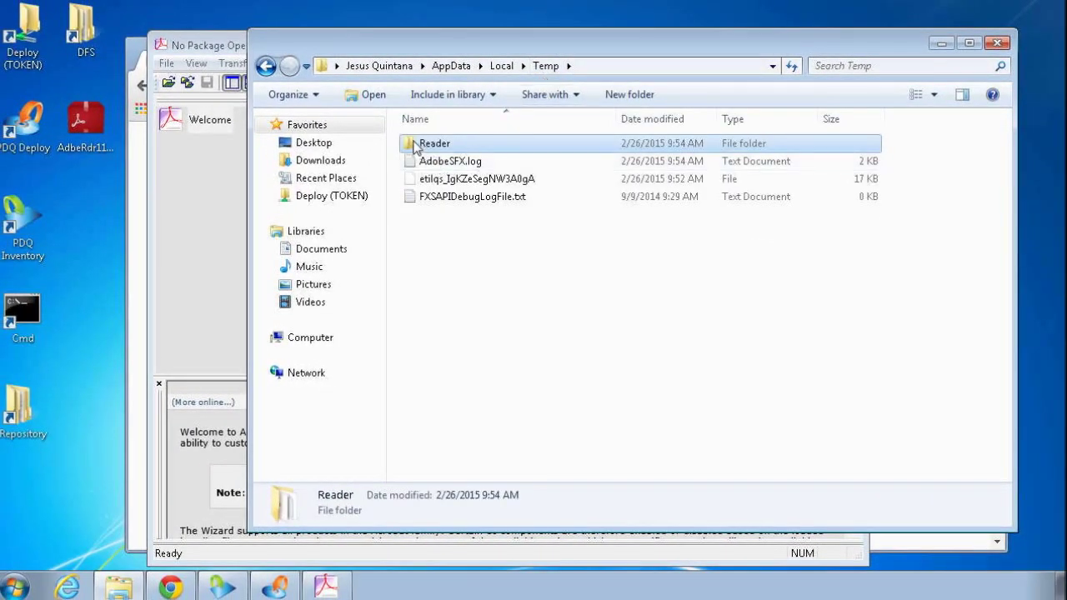
pyautogui.moveTo(414, 143); pyautogui.dragTo(90, 215)
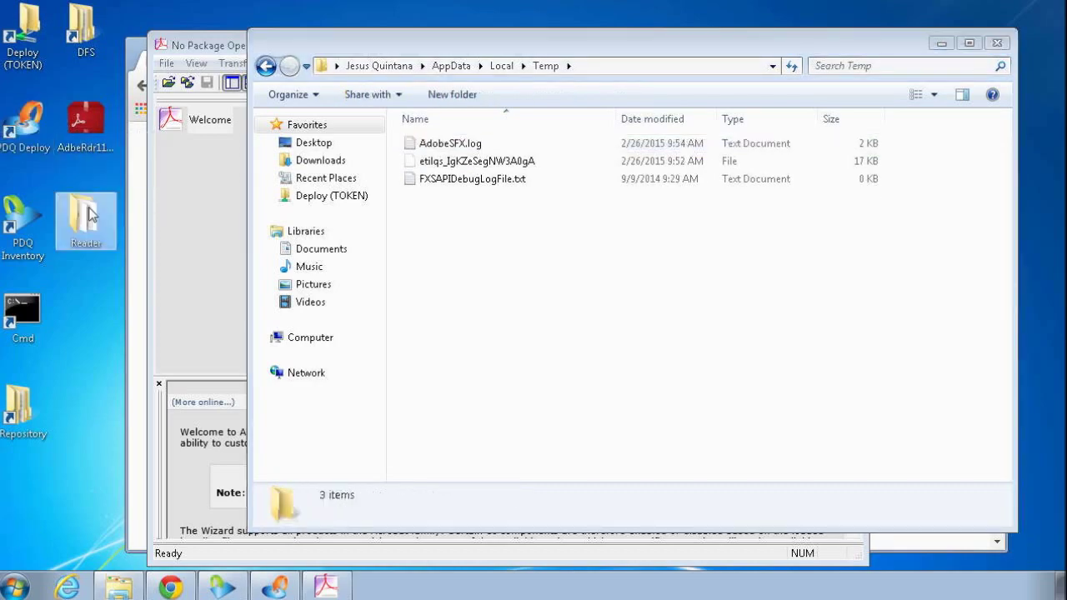
pyautogui.click(1001, 46)
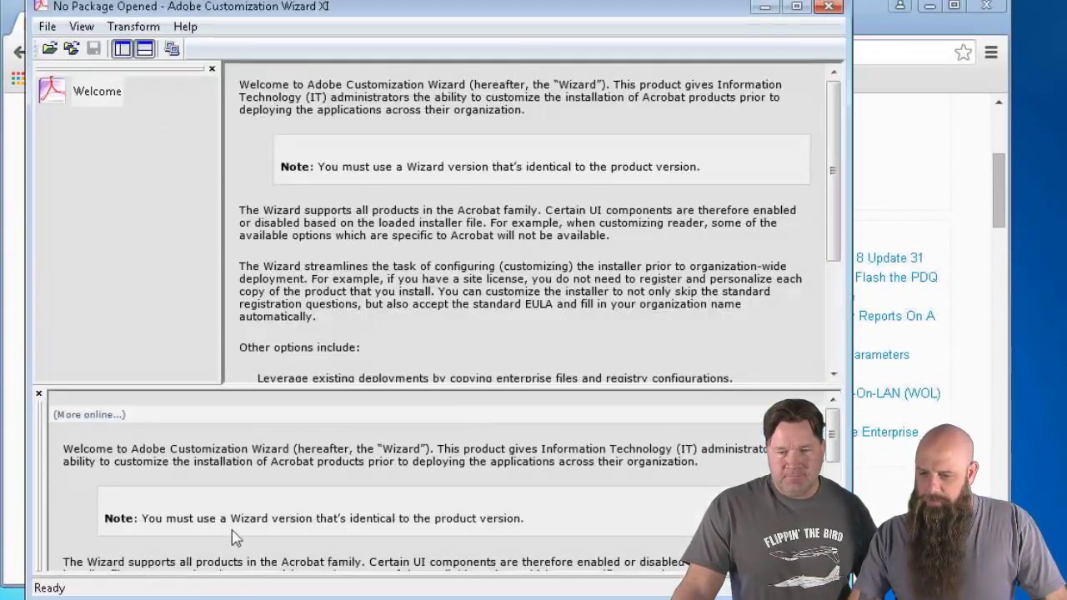
# Step: Open the AcroRead.msi package from the Reader folder on the desktop in the Customization Wizard
pyautogui.click(49, 49)
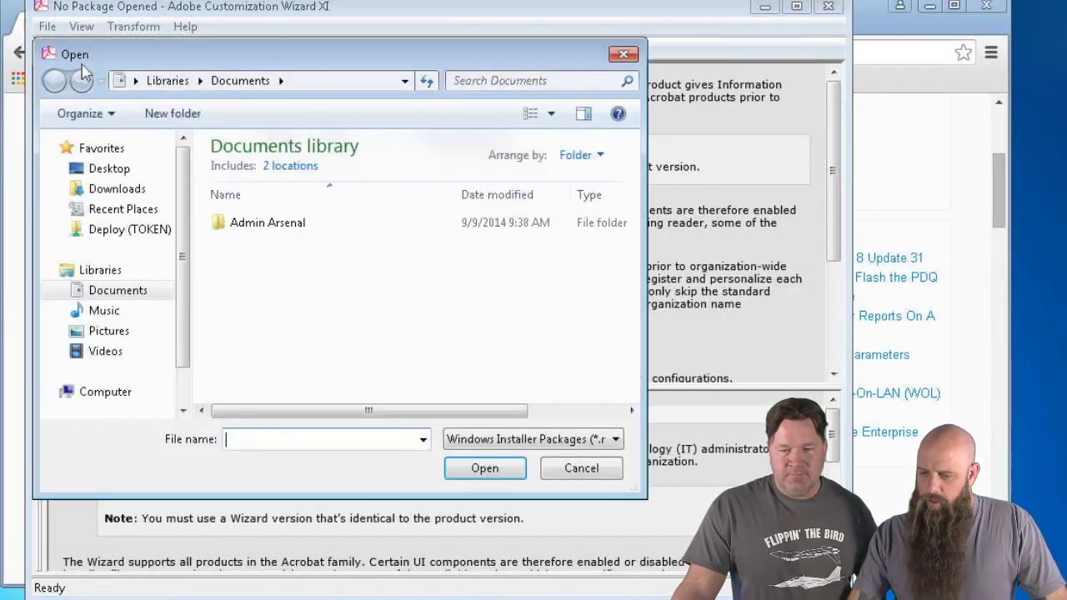
pyautogui.click(115, 170)
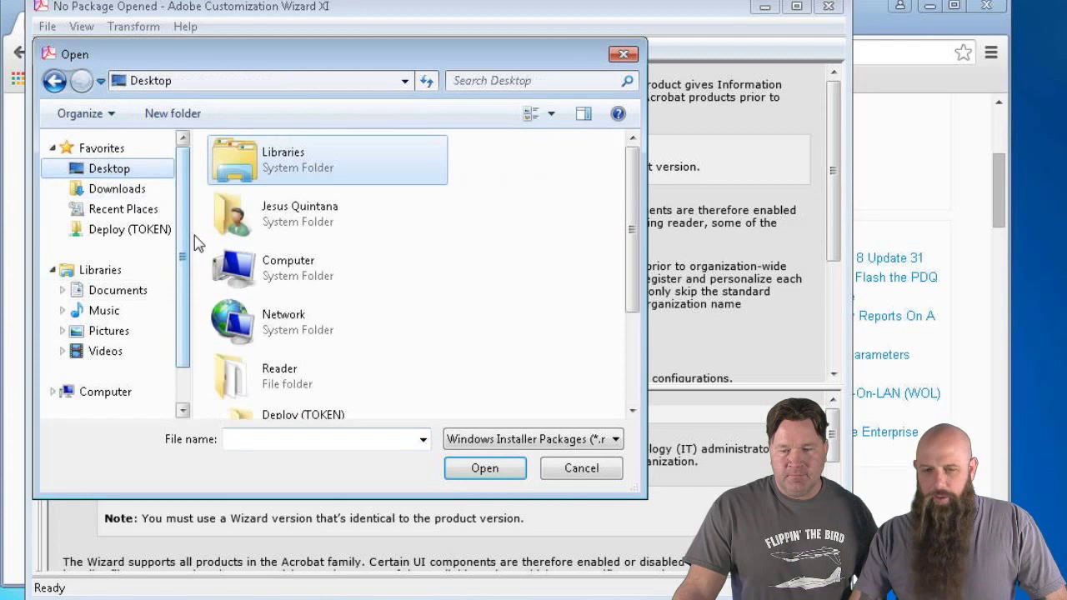
pyautogui.doubleClick(280, 393)
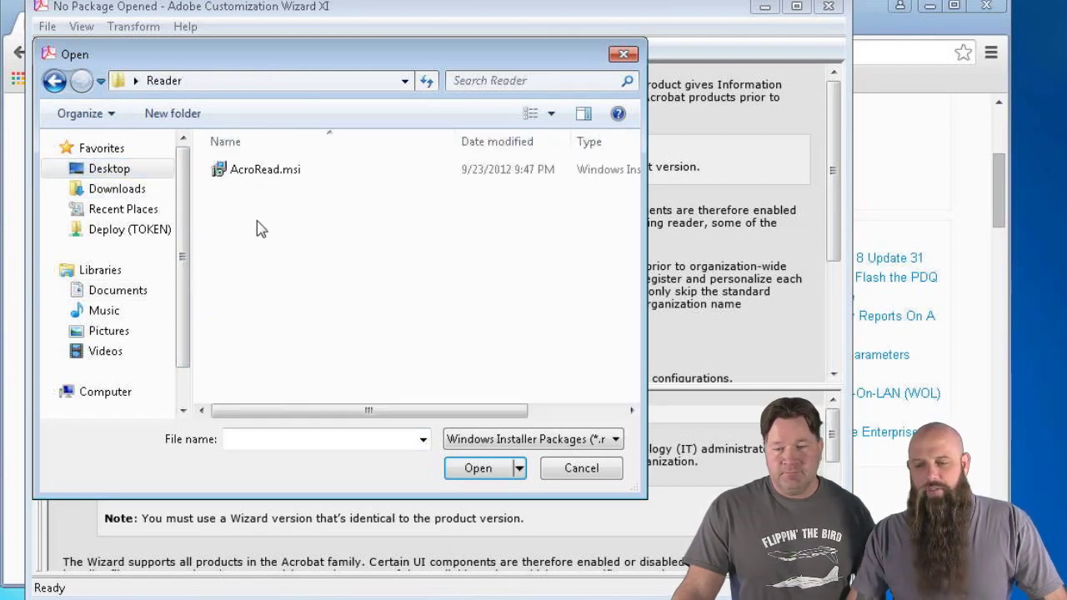
pyautogui.click(254, 171)
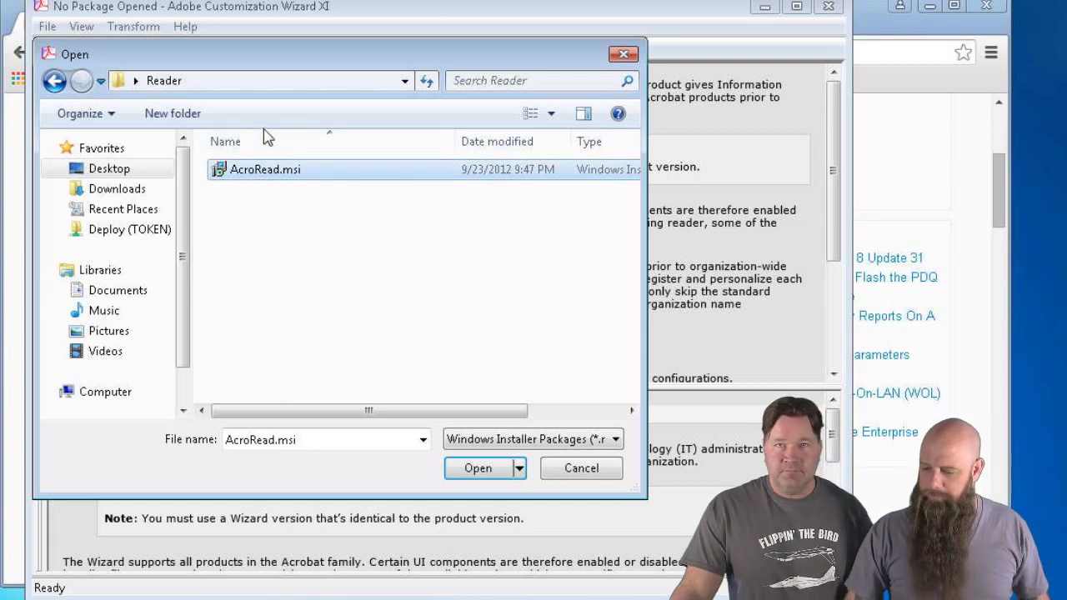
pyautogui.click(496, 467)
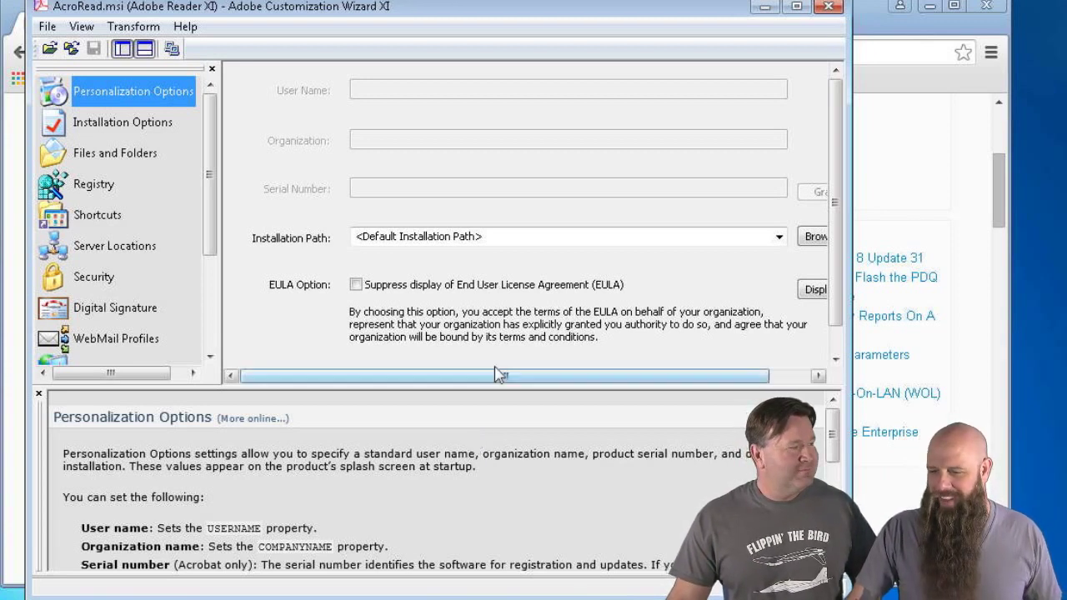
# Step: Widen the wizard window and enable suppressing the display of the End User License Agreement in Personalization Options
pyautogui.click(840, 239)
pyautogui.moveTo(846, 242); pyautogui.dragTo(845, 228)
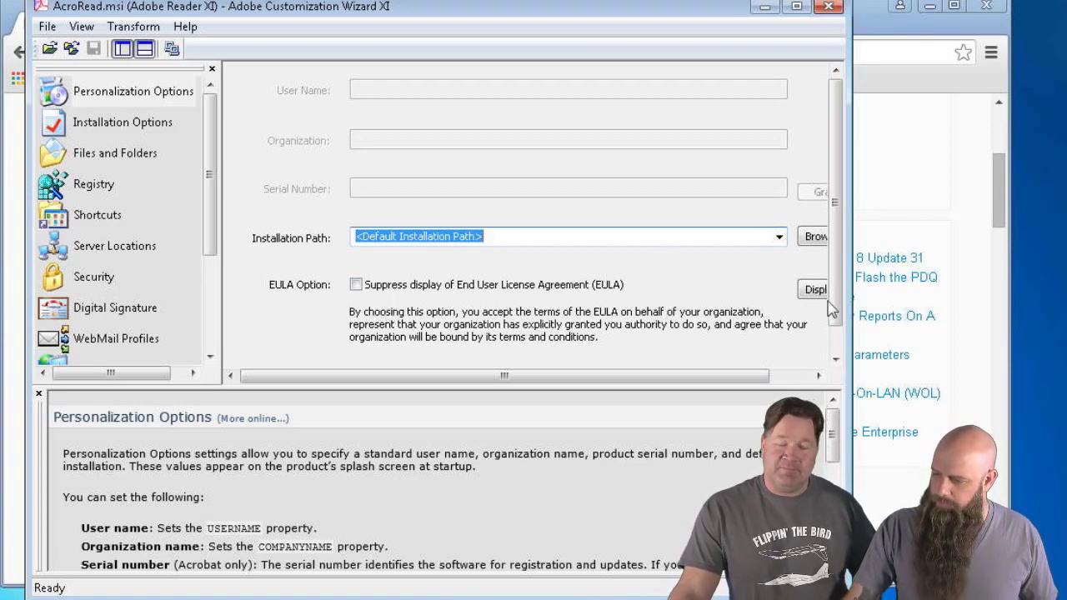
pyautogui.moveTo(850, 338); pyautogui.dragTo(913, 333)
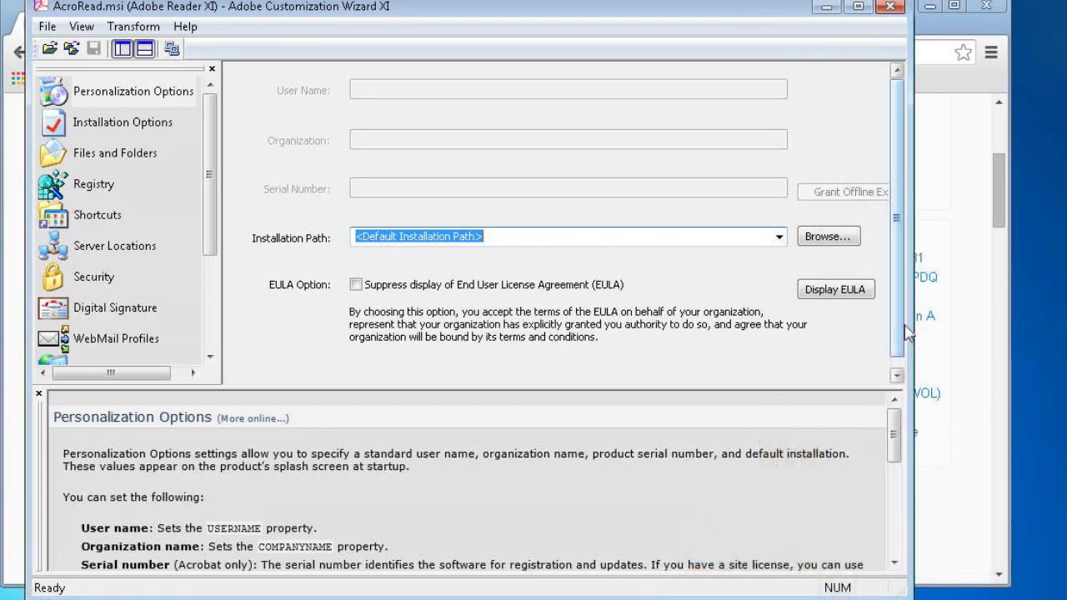
pyautogui.click(356, 284)
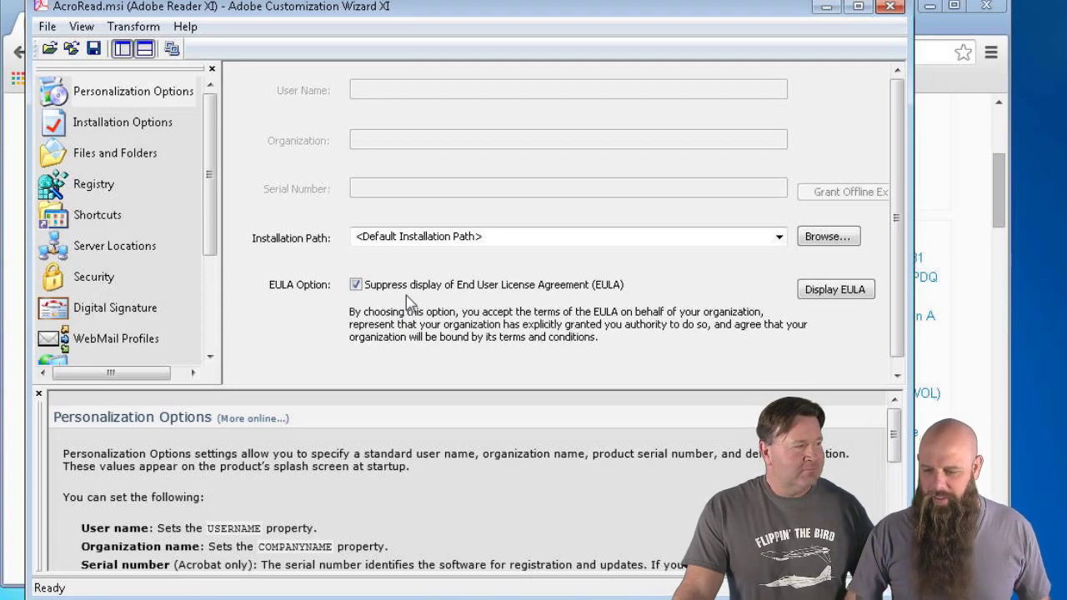
# Step: Look over the Files and Folders and Registry settings, and remove the Adobe Reader XI desktop shortcut from the installation
pyautogui.click(141, 157)
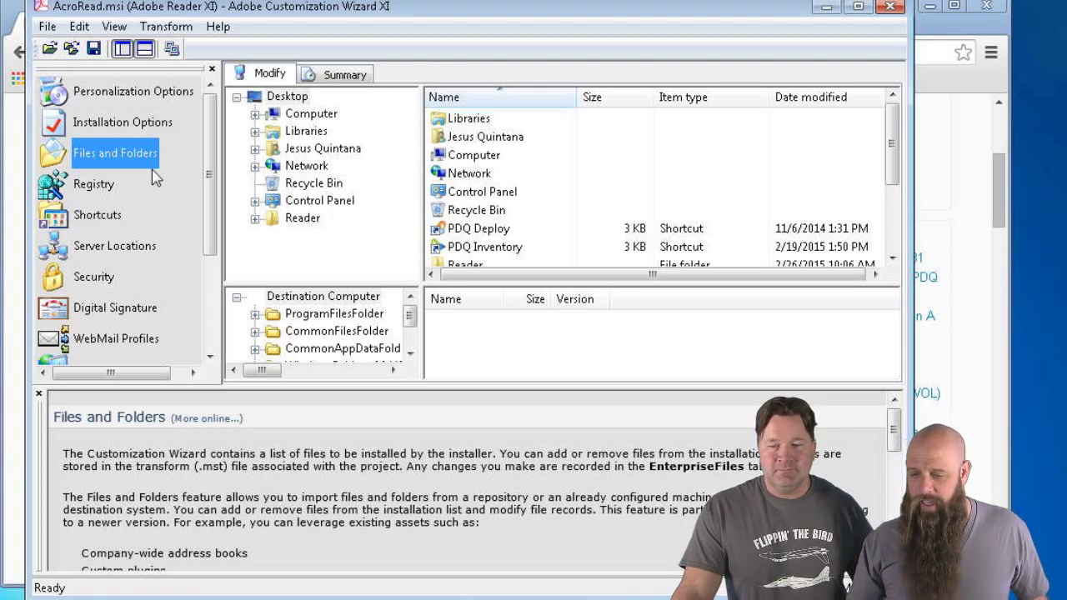
pyautogui.click(76, 188)
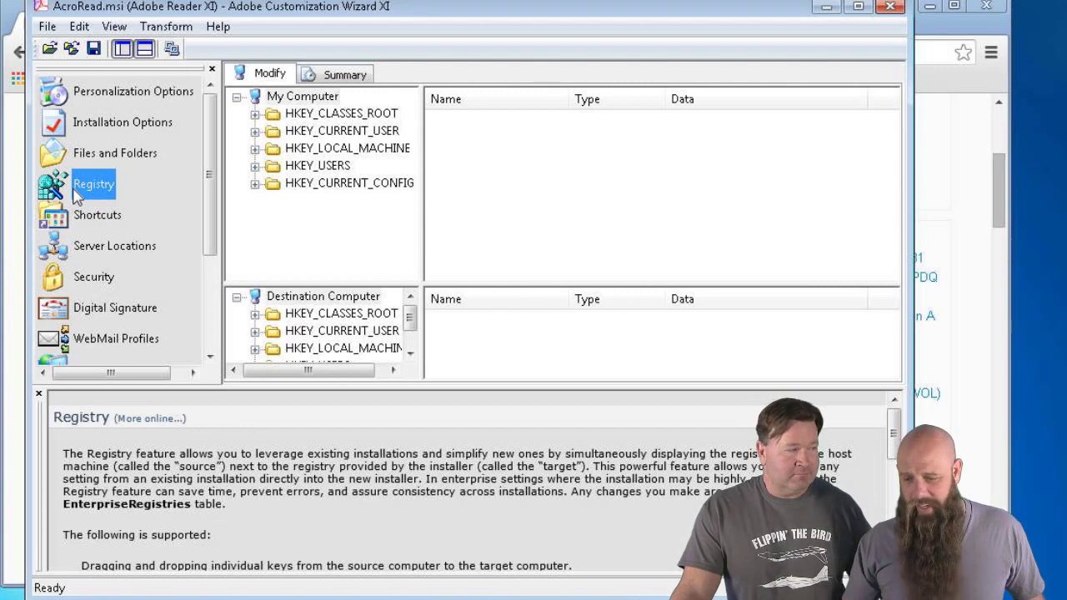
pyautogui.click(79, 221)
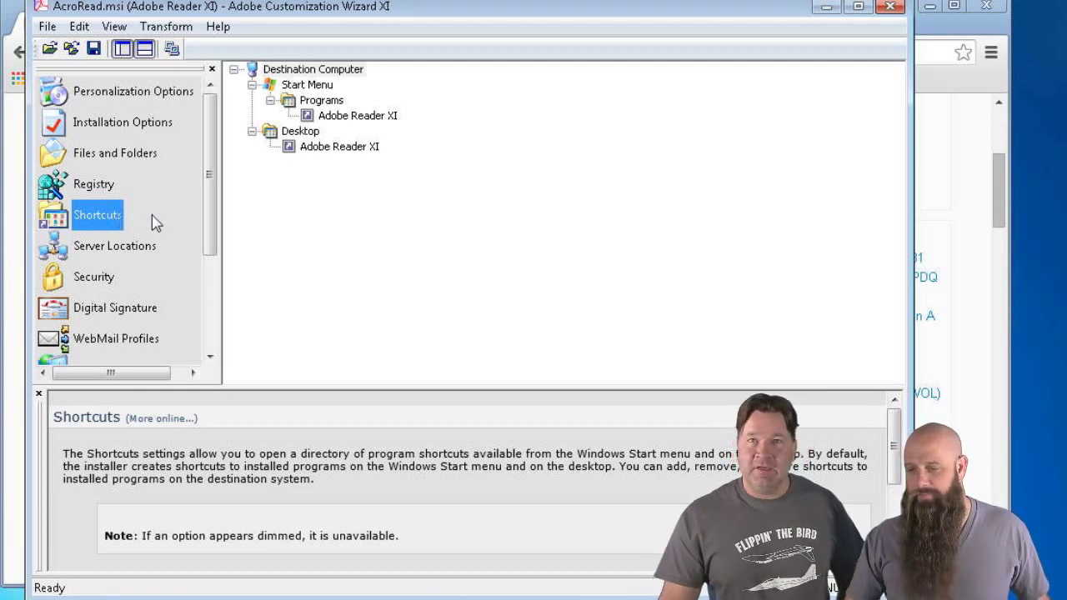
pyautogui.click(335, 150)
pyautogui.rightClick(334, 151)
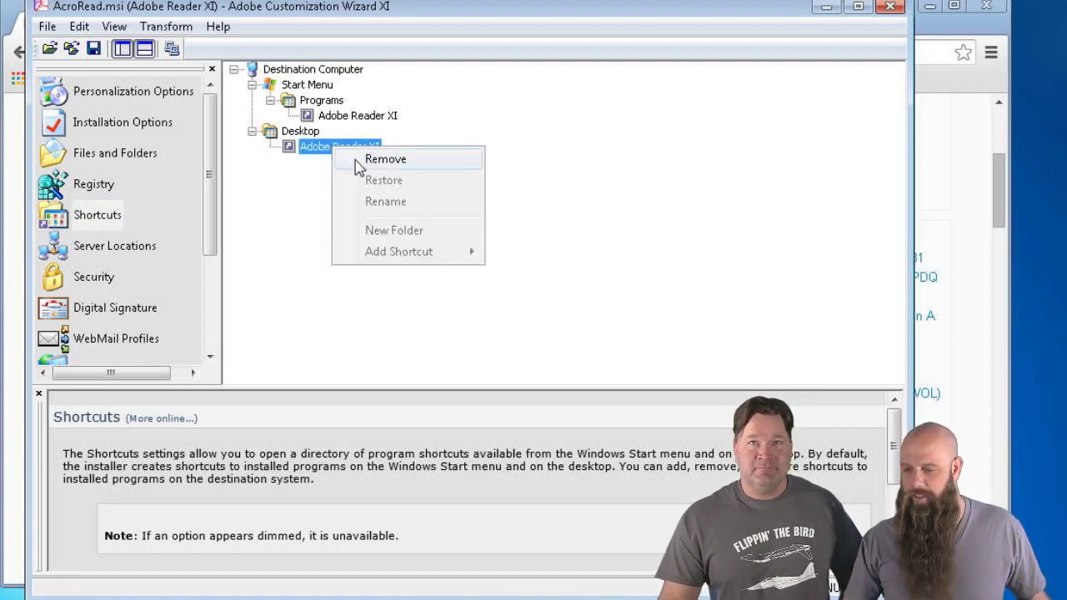
pyautogui.click(364, 161)
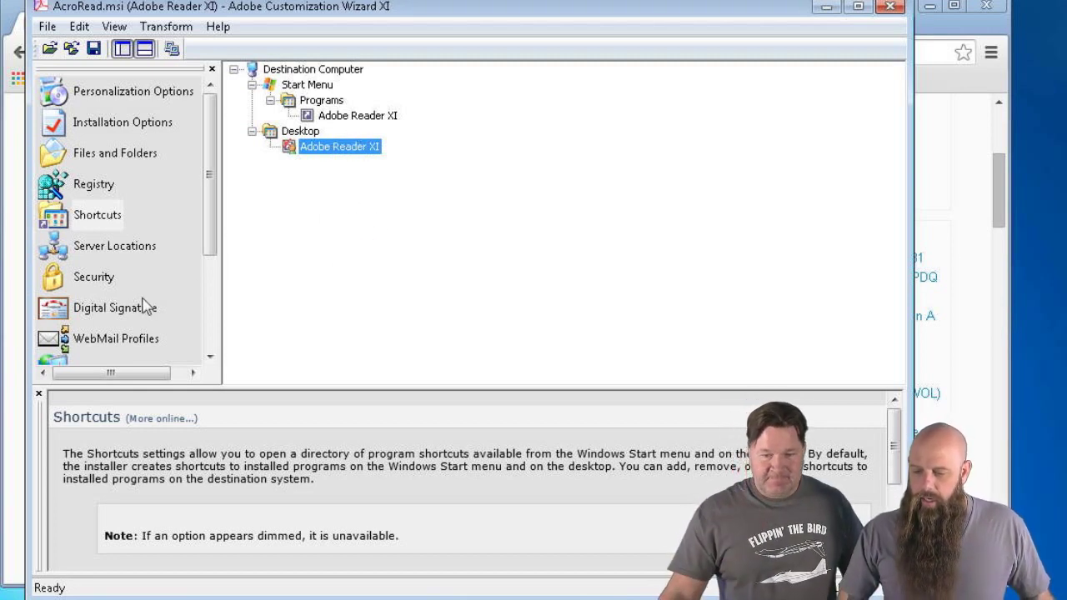
# Step: In the Security settings, set Protected View to Files from potentially unsafe locations and keep Standalone enhanced security at Default
pyautogui.click(99, 257)
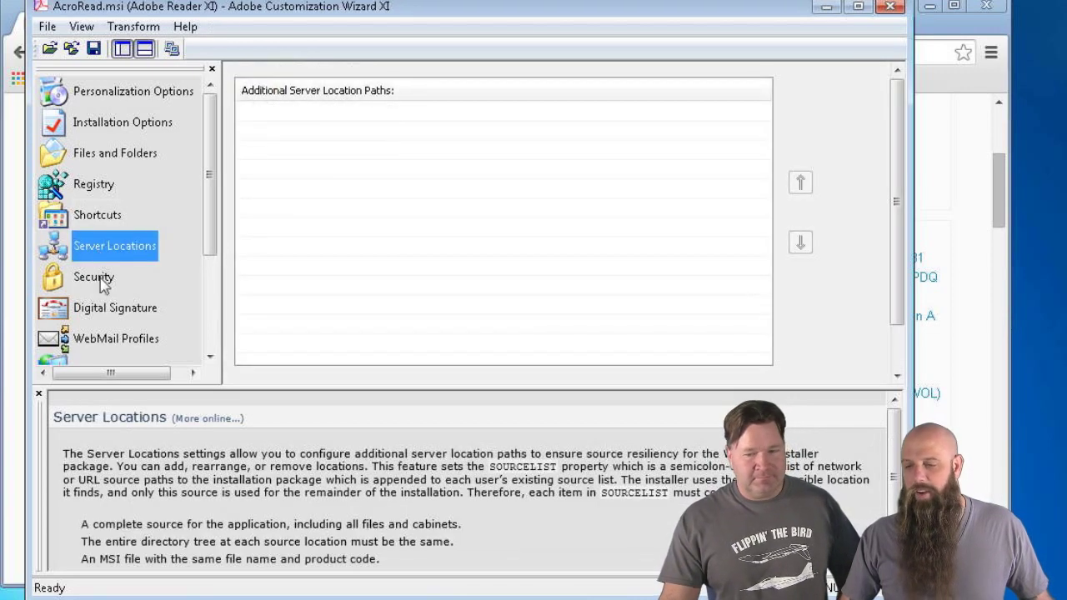
pyautogui.click(104, 283)
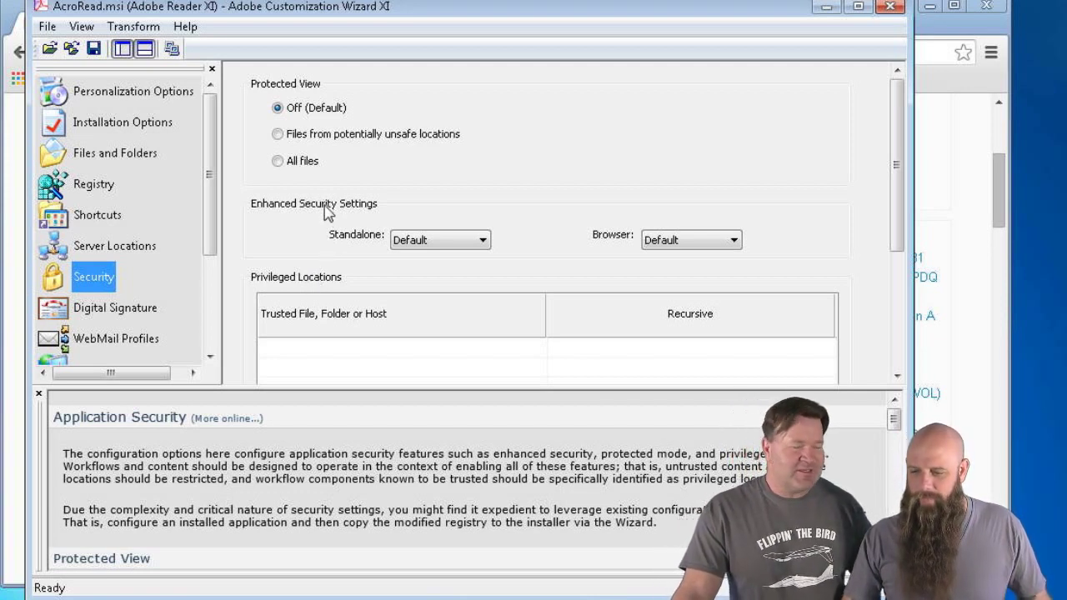
pyautogui.click(293, 138)
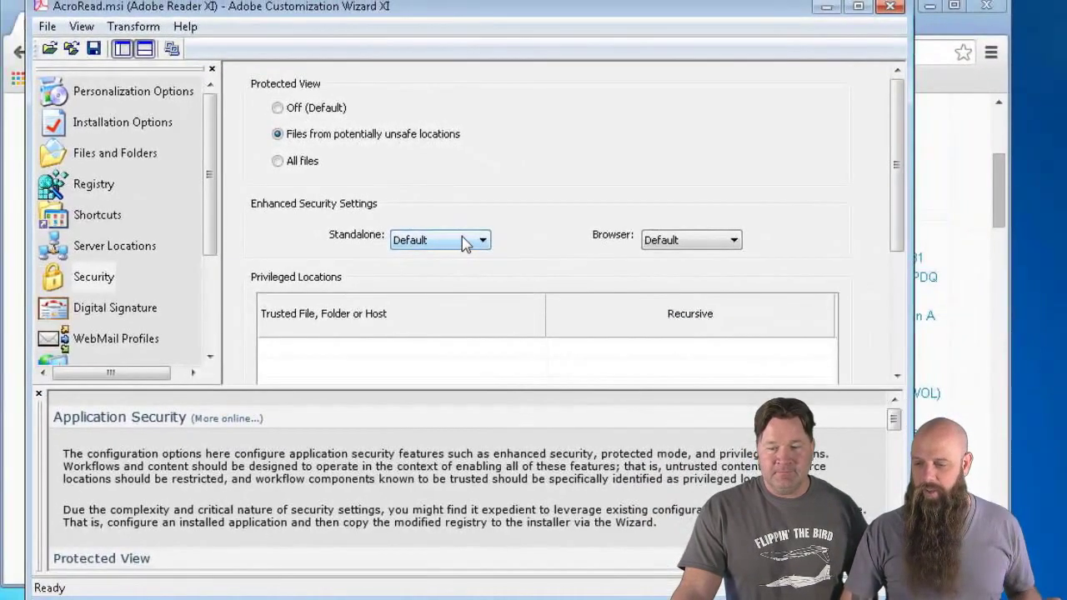
pyautogui.click(465, 242)
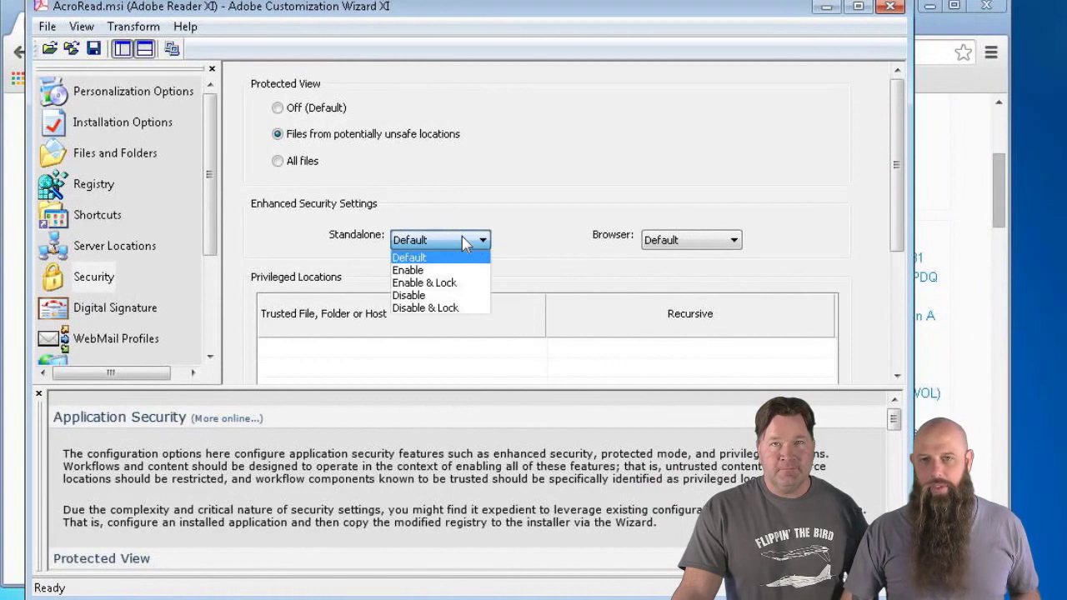
pyautogui.click(465, 243)
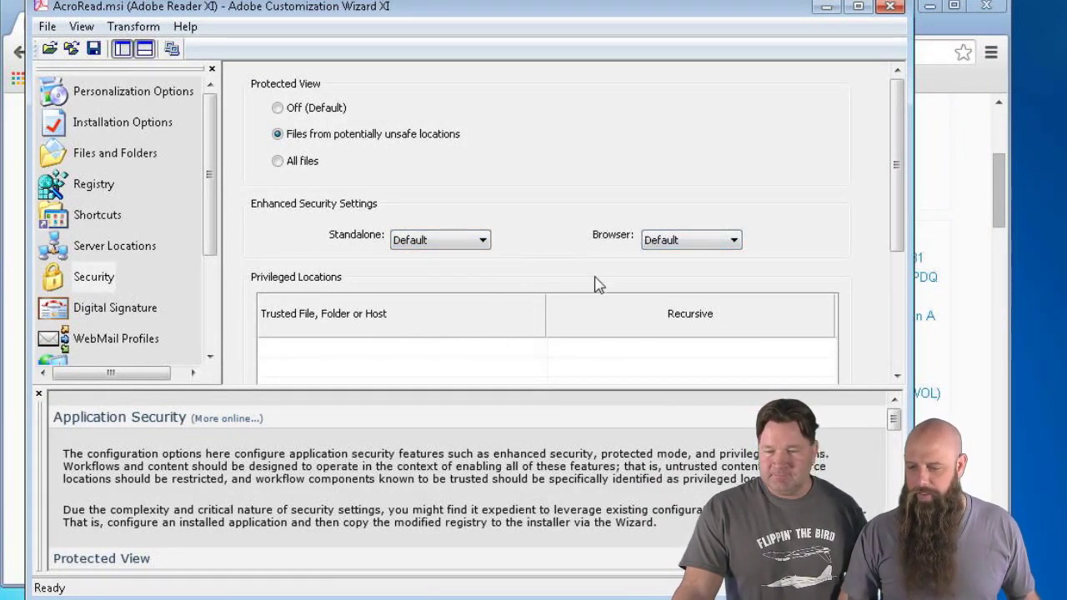
# Step: Keep Standalone enhanced security at Default, look over the Digital Signature settings, and save the customized package
pyautogui.press('Down')
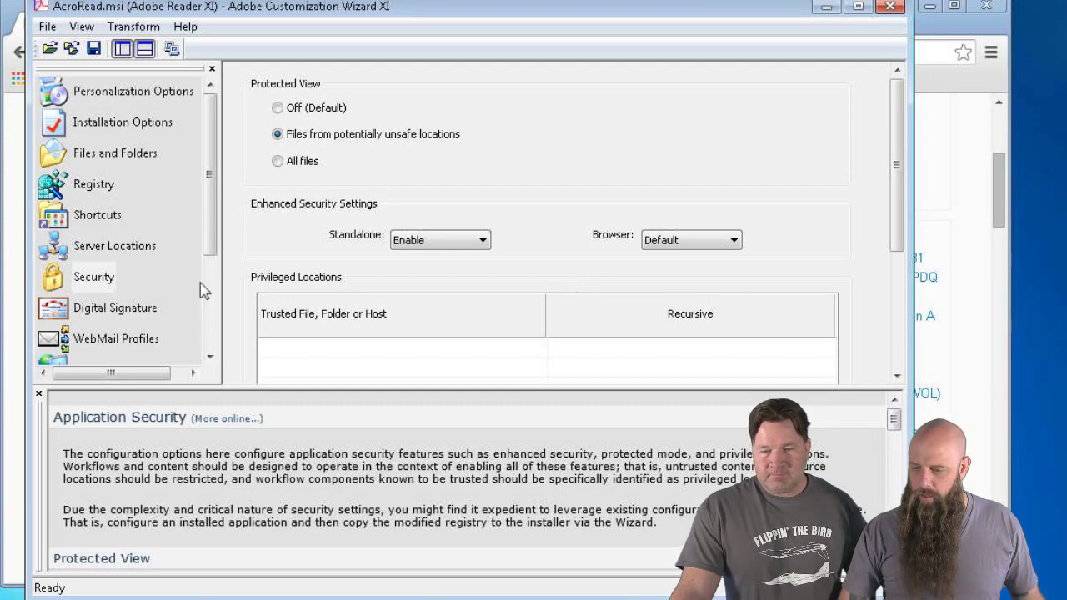
pyautogui.scroll(1, 331, 244)
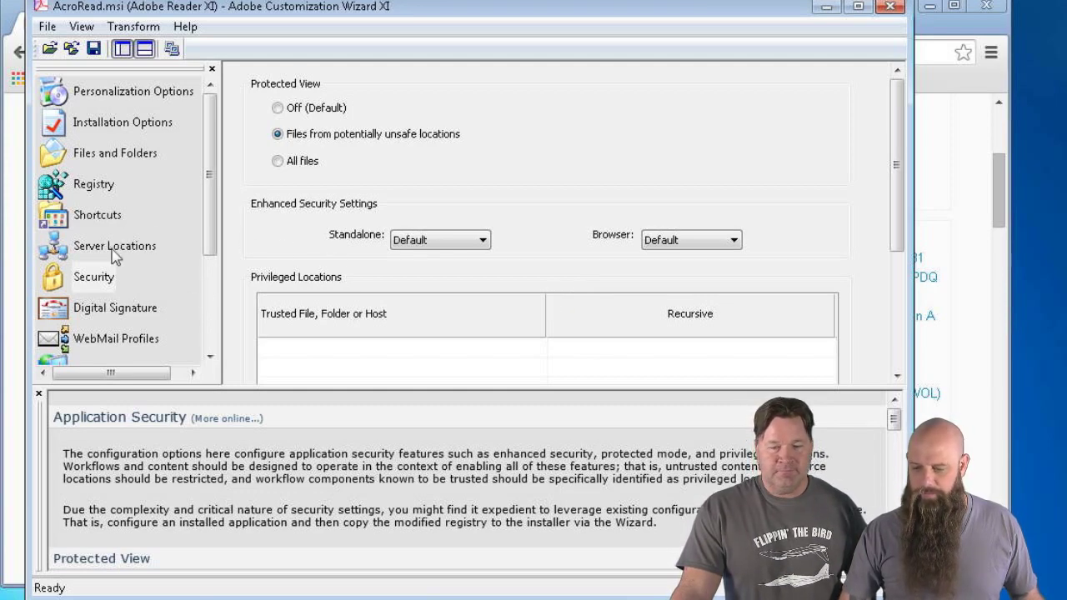
pyautogui.click(94, 307)
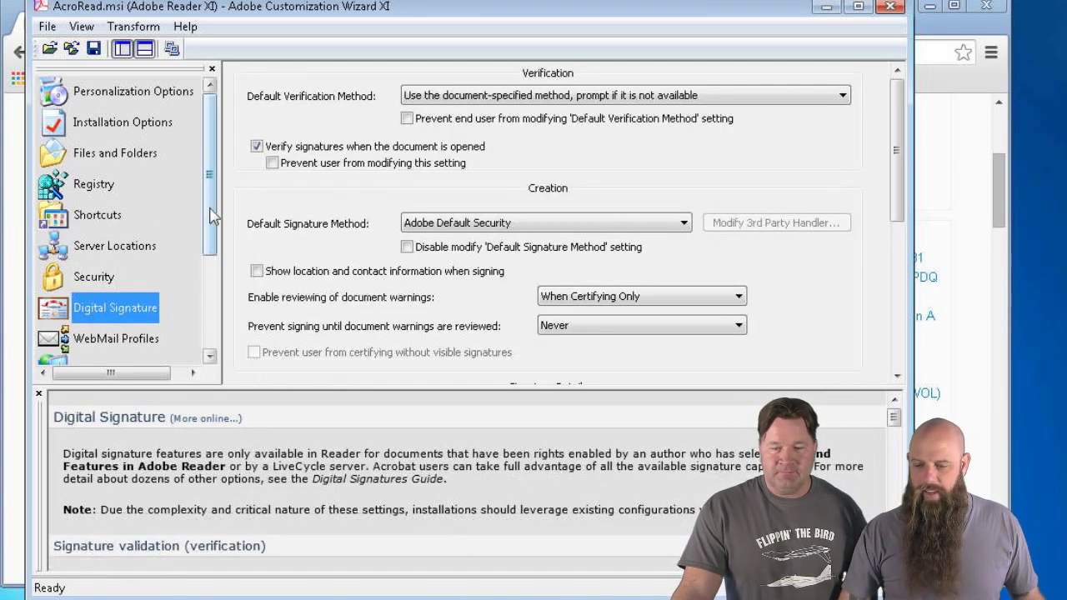
pyautogui.moveTo(214, 215); pyautogui.dragTo(219, 297)
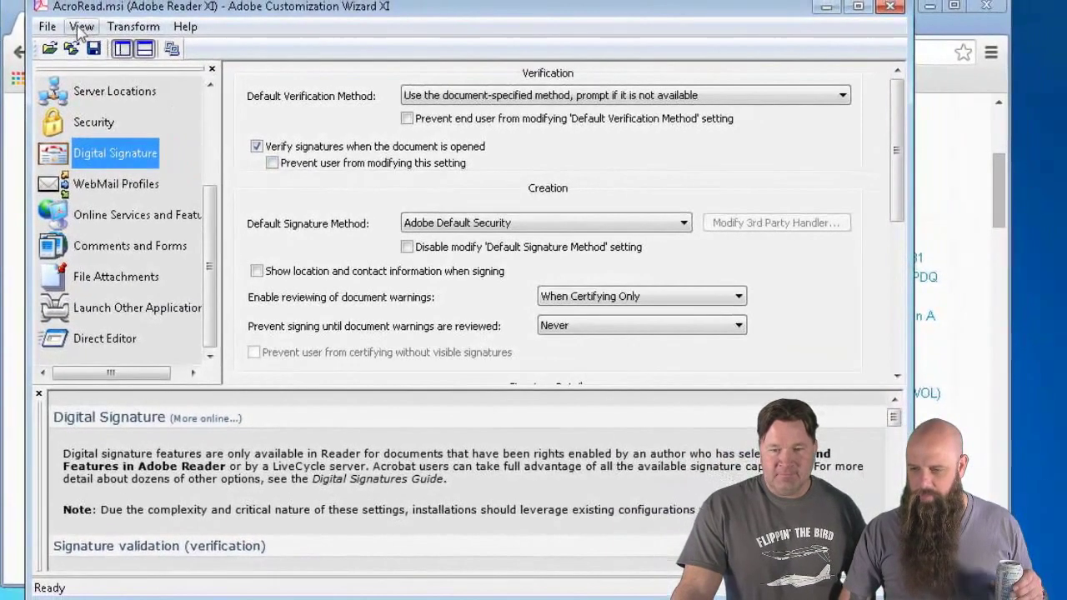
pyautogui.click(95, 48)
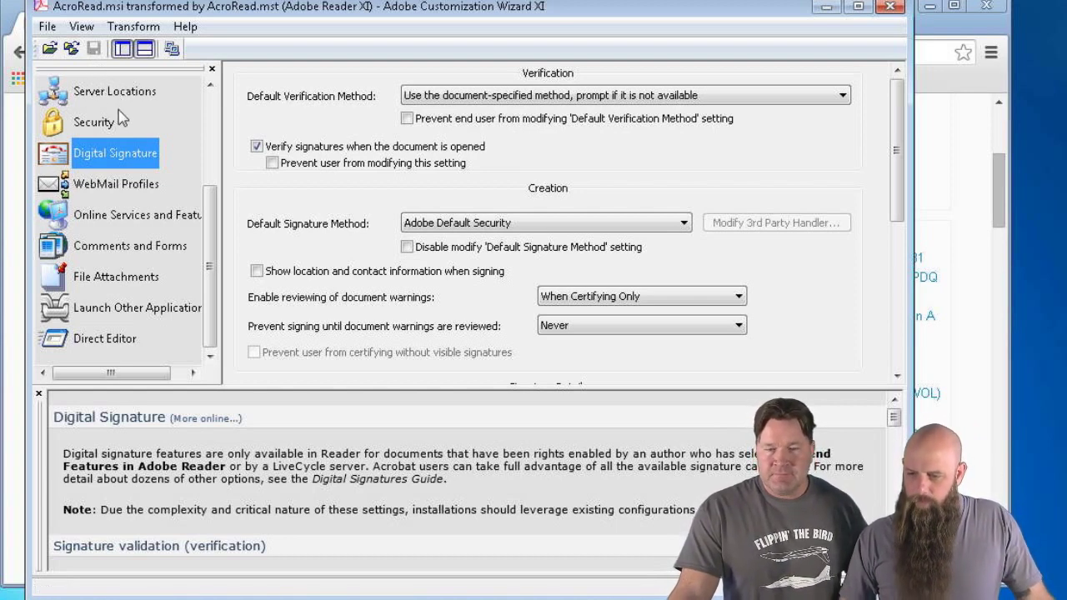
# Step: Generate a transform named AcroRead.mst in the Reader folder and close the Customization Wizard
pyautogui.click(122, 30)
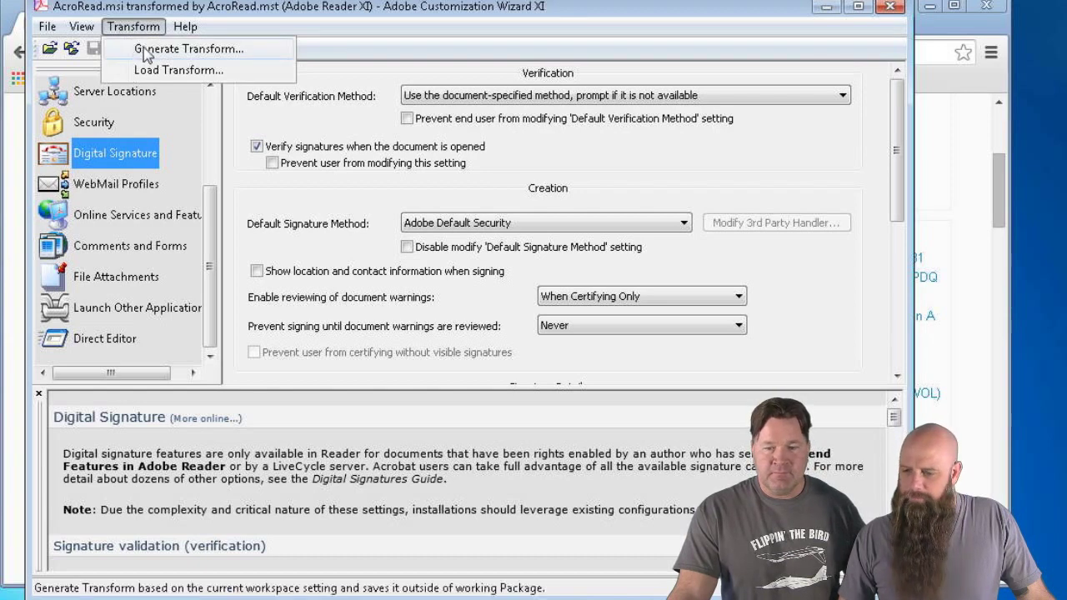
pyautogui.click(147, 50)
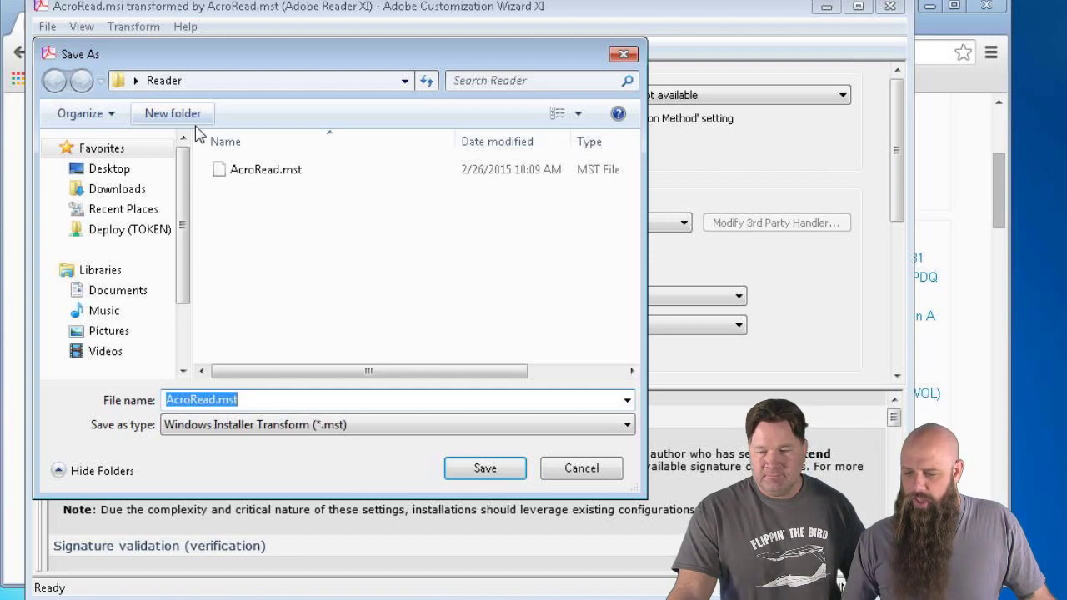
pyautogui.click(484, 469)
pyautogui.click(522, 294)
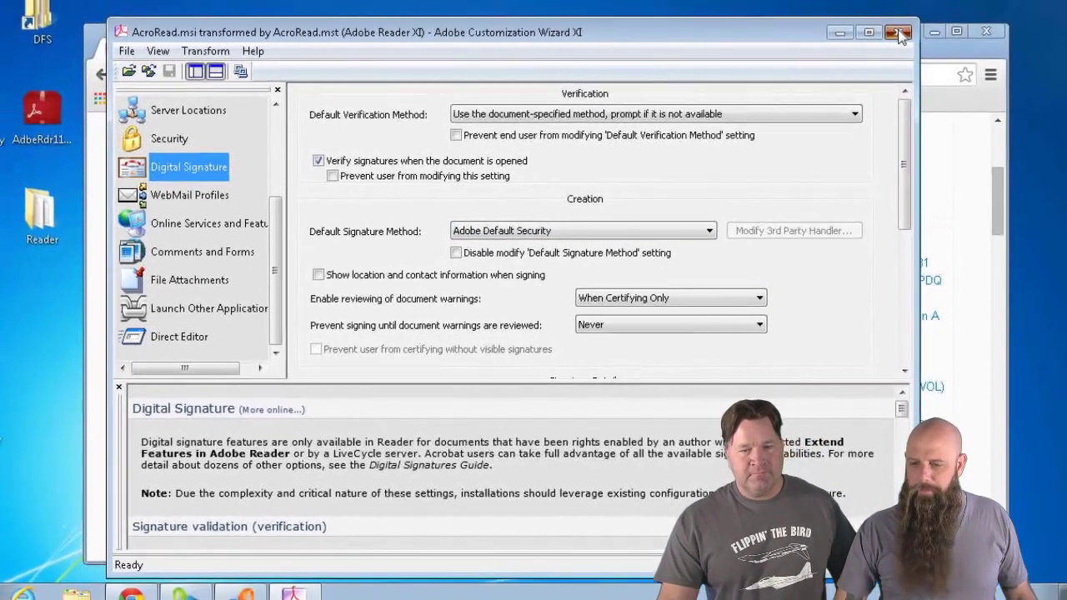
pyautogui.click(890, 7)
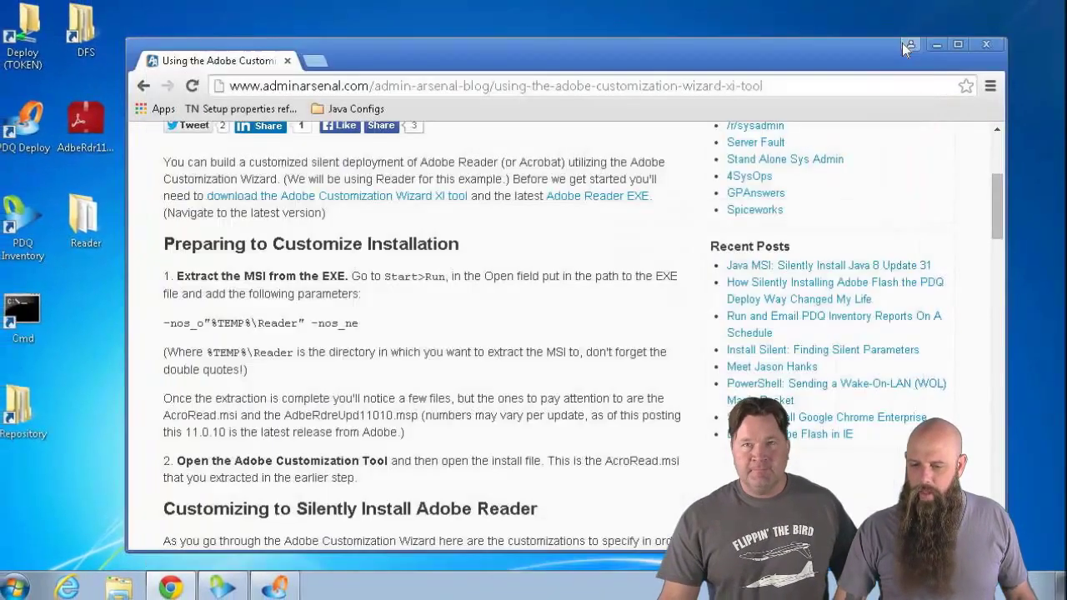
# Step: Review the files in the Reader folder on the desktop, and switch to PDQ Deploy with the browser window minimized
pyautogui.doubleClick(86, 226)
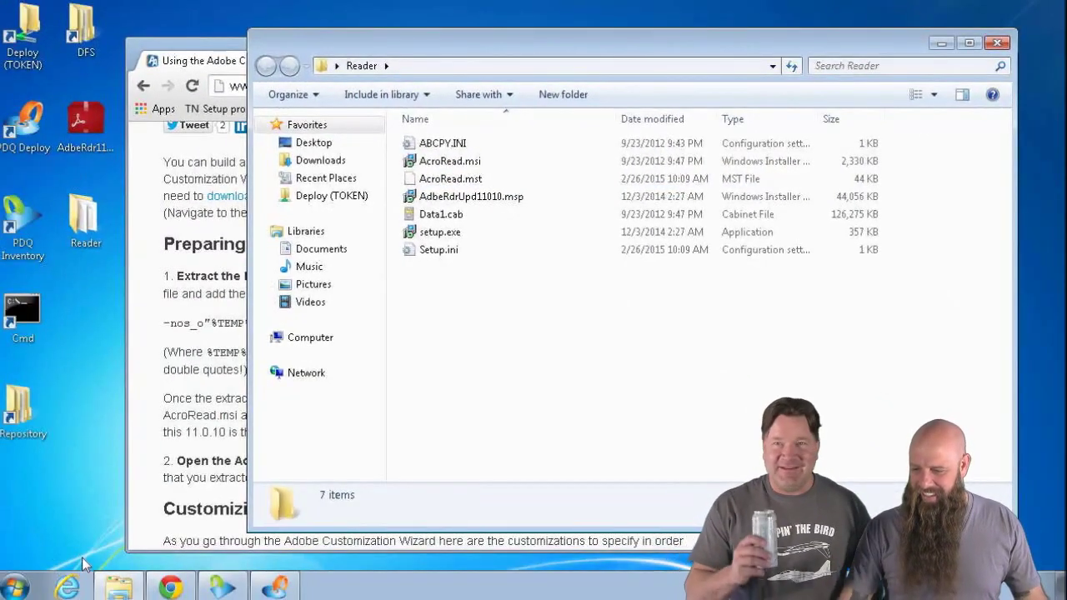
pyautogui.click(942, 42)
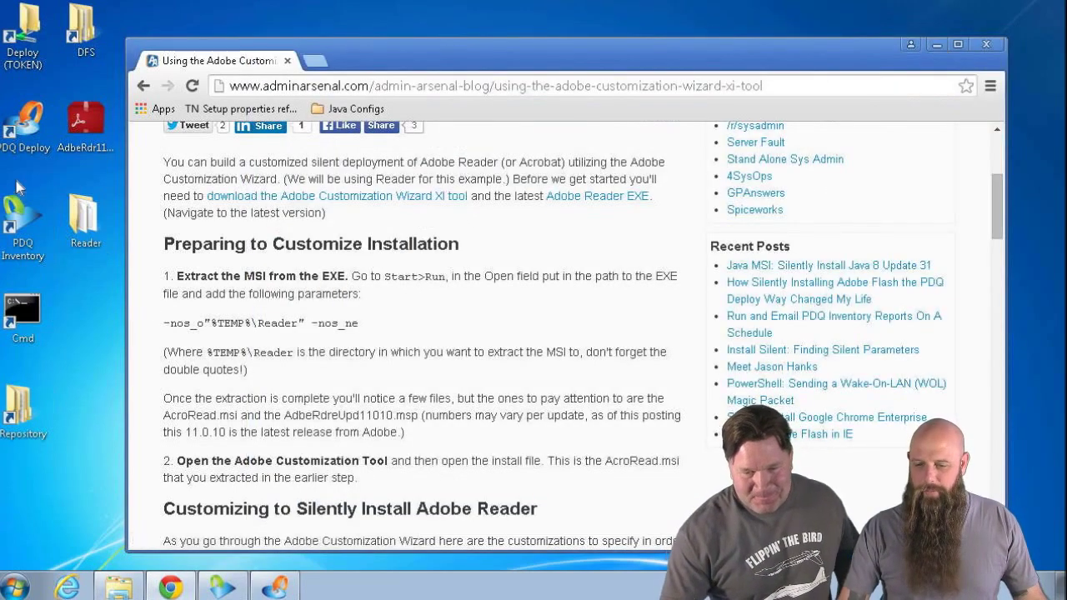
pyautogui.doubleClick(24, 127)
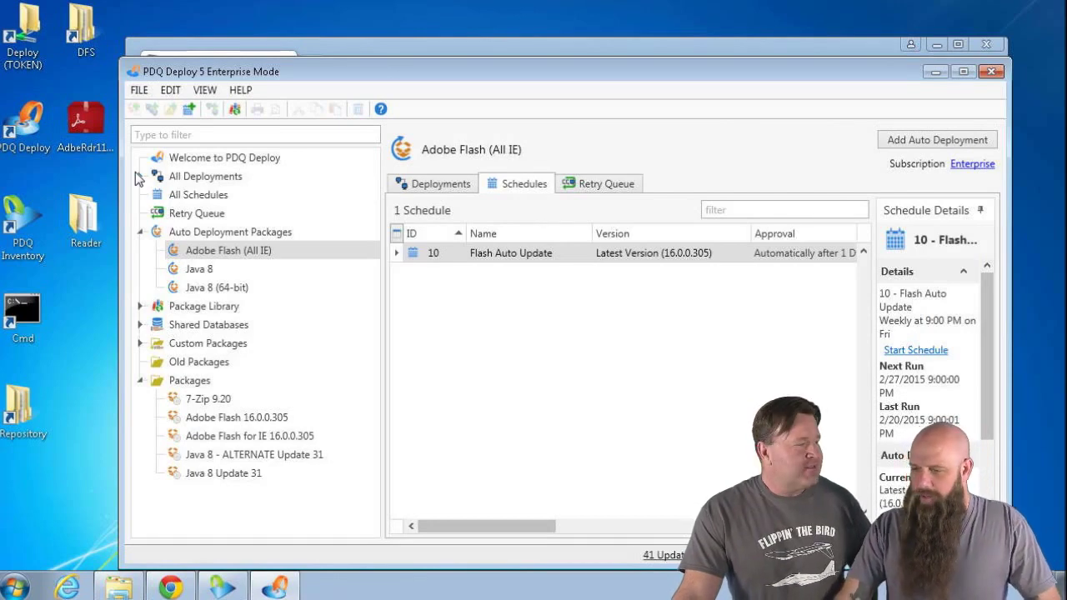
pyautogui.click(505, 46)
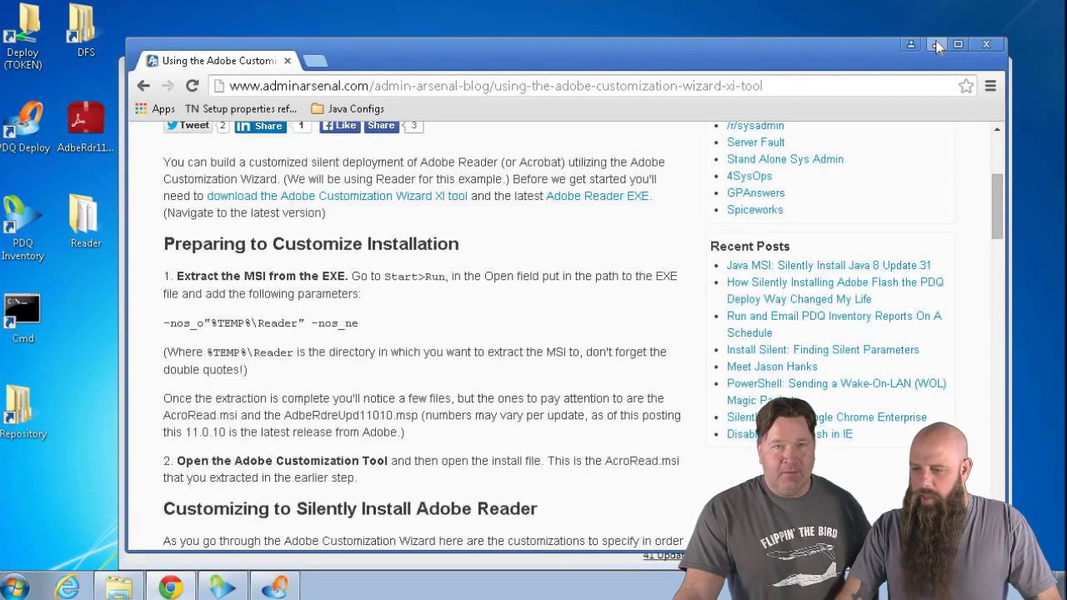
pyautogui.click(936, 44)
pyautogui.moveTo(537, 68); pyautogui.dragTo(537, 59)
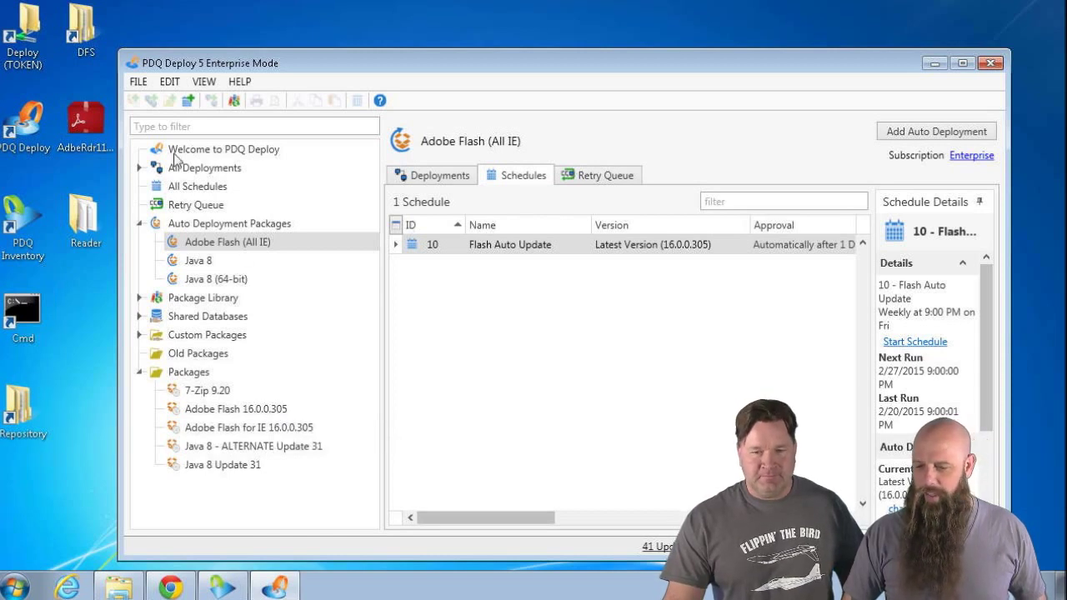
# Step: Create a new package named Adobe Reader in the Custom Packages folder
pyautogui.click(138, 83)
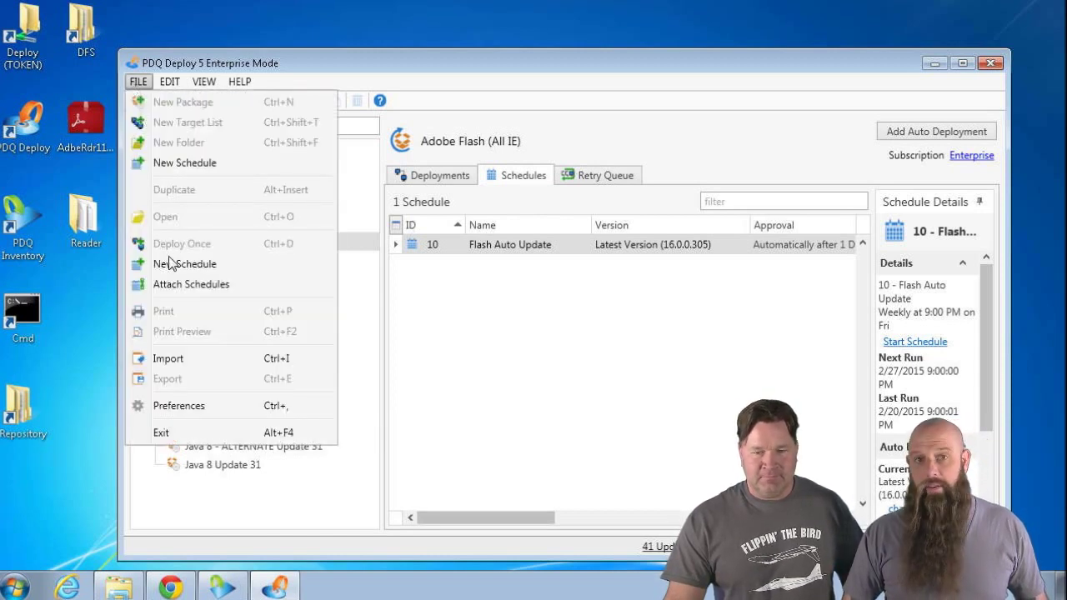
pyautogui.click(285, 66)
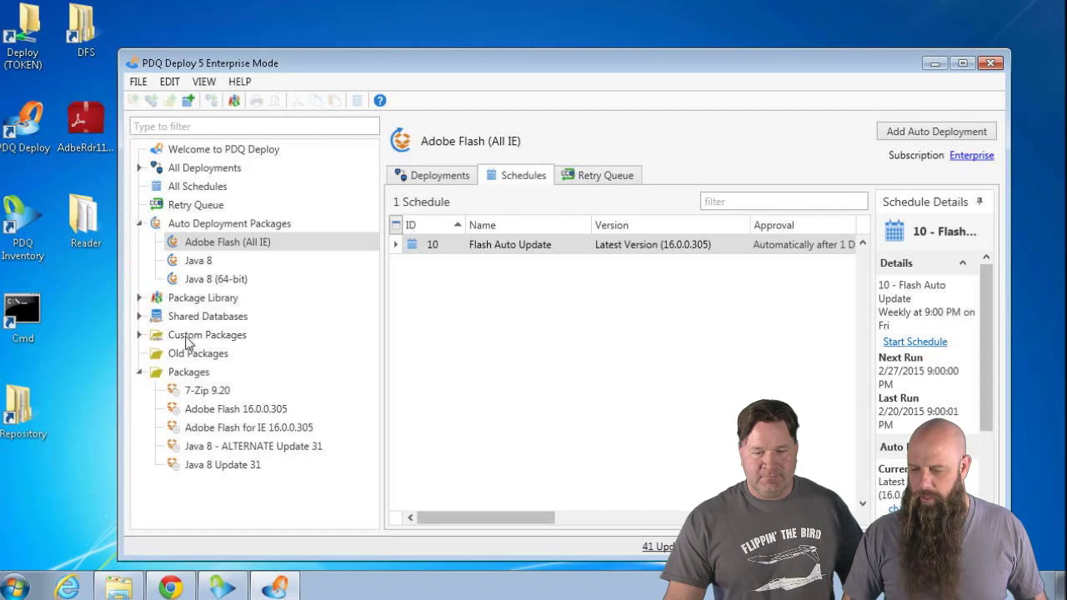
pyautogui.click(146, 333)
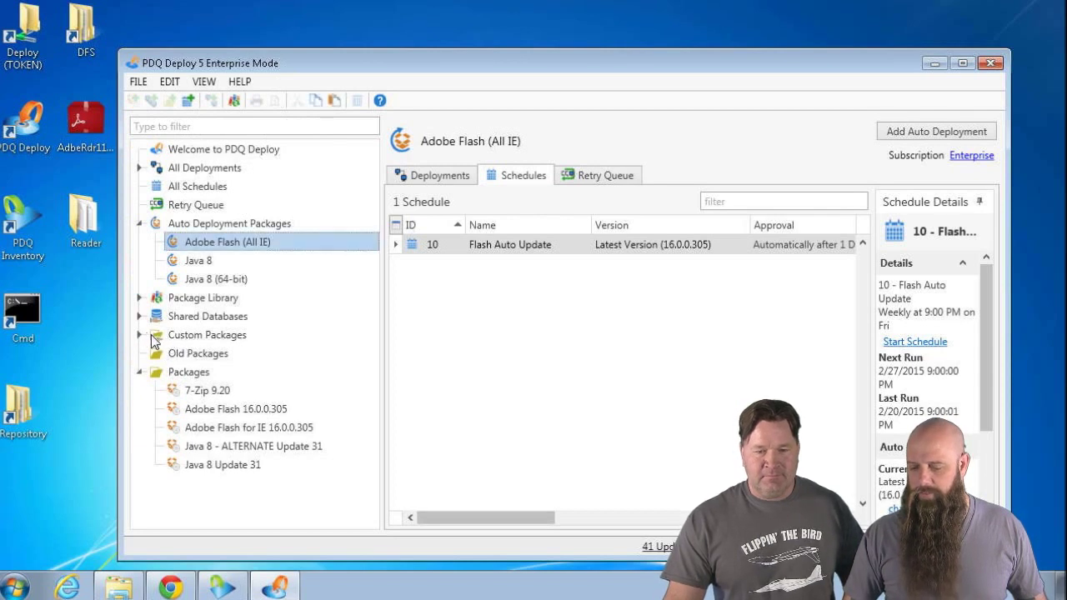
pyautogui.click(150, 335)
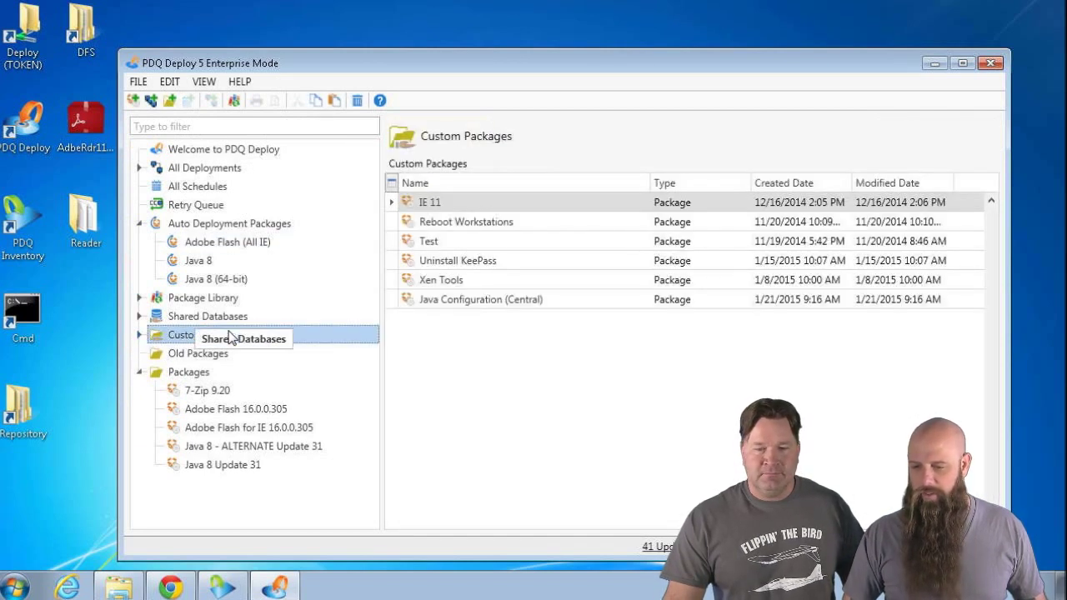
pyautogui.click(132, 100)
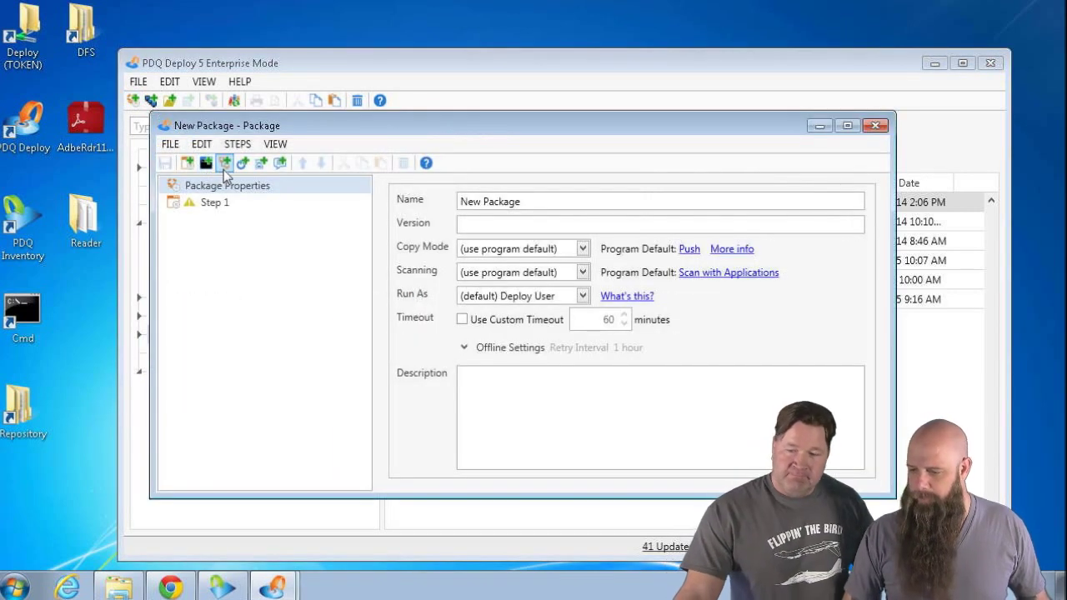
pyautogui.moveTo(521, 201); pyautogui.dragTo(436, 191)
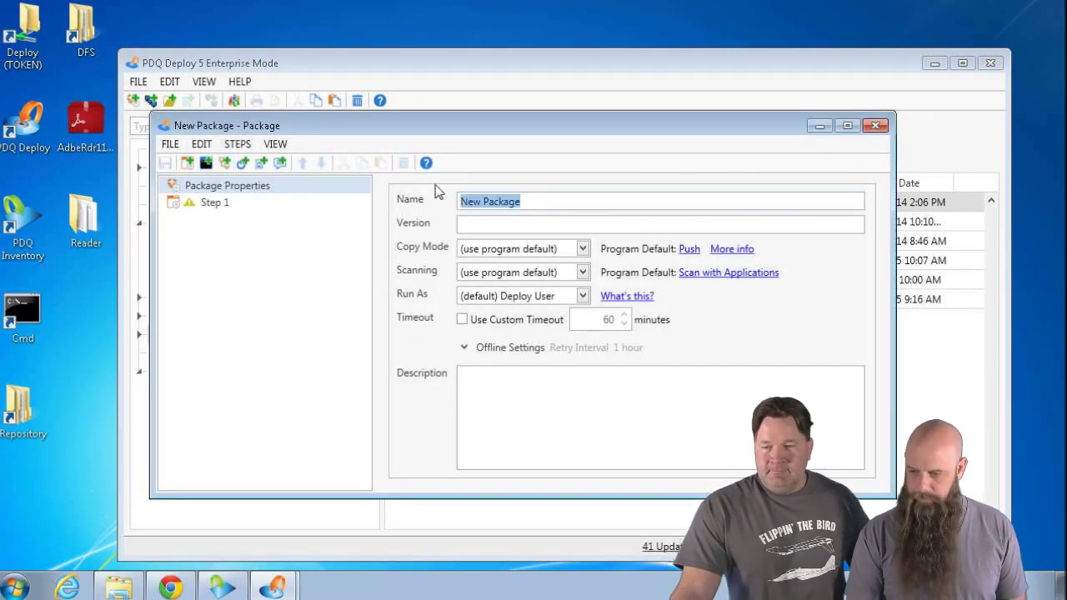
pyautogui.write('Adobe Reader')
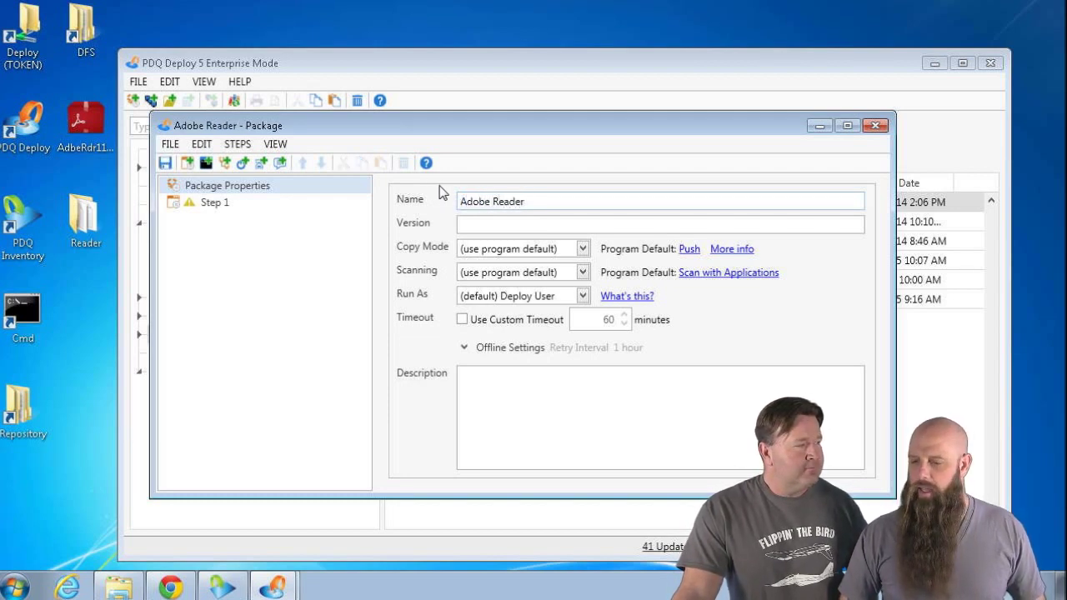
# Step: Set AcroRead.msi from the desktop's Reader folder as the install file of Step 1
pyautogui.click(215, 205)
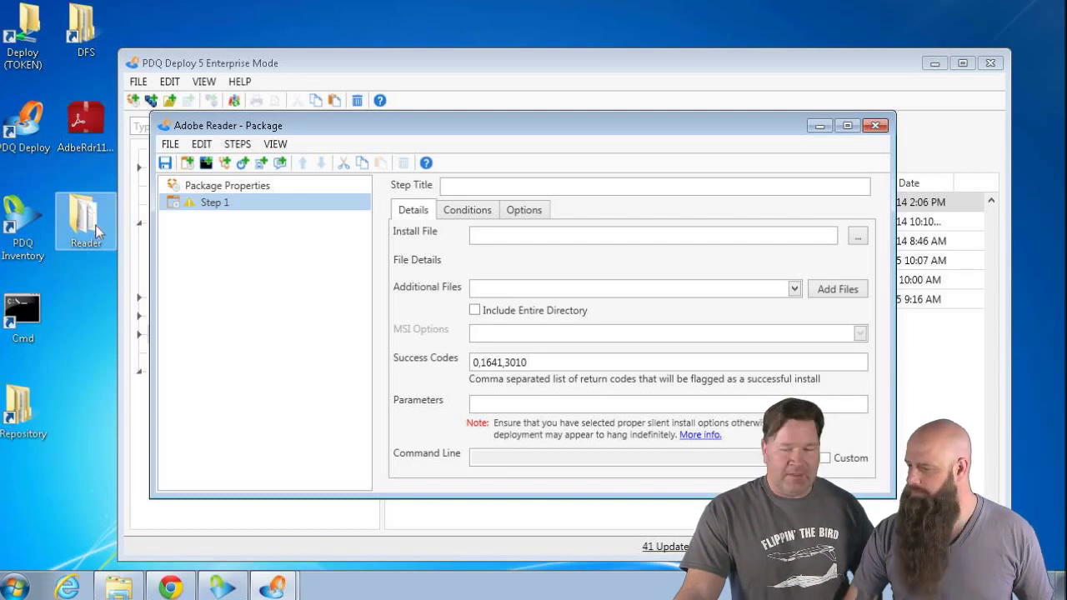
pyautogui.click(860, 238)
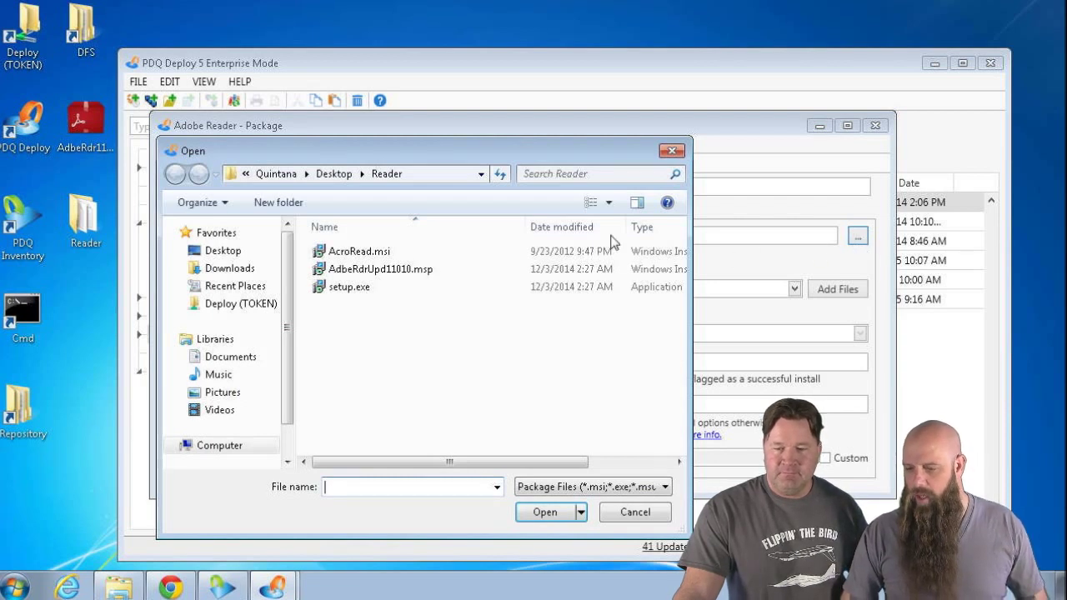
pyautogui.click(369, 255)
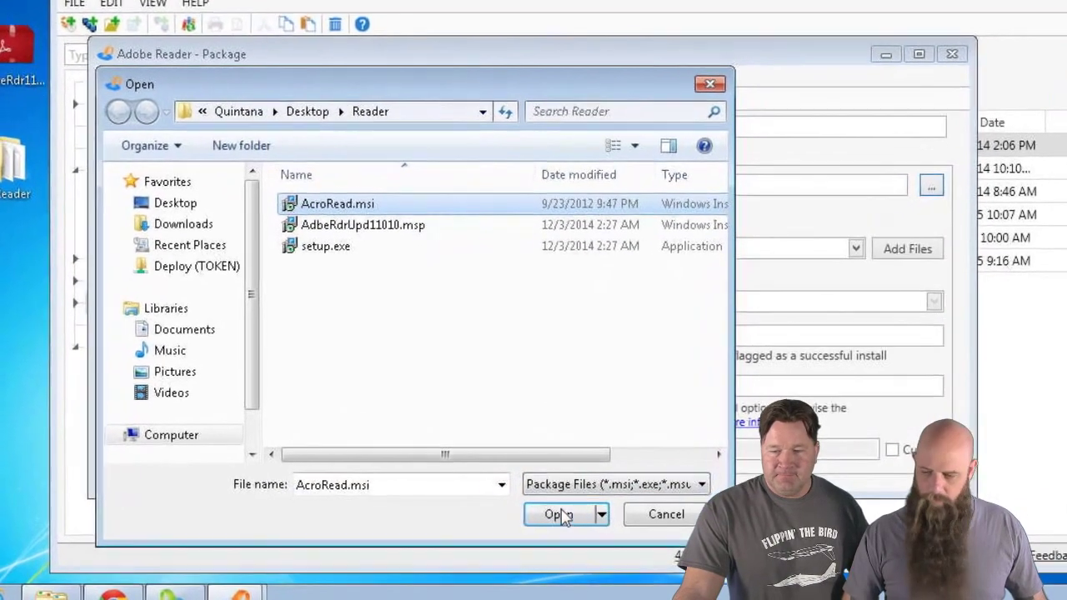
pyautogui.click(546, 512)
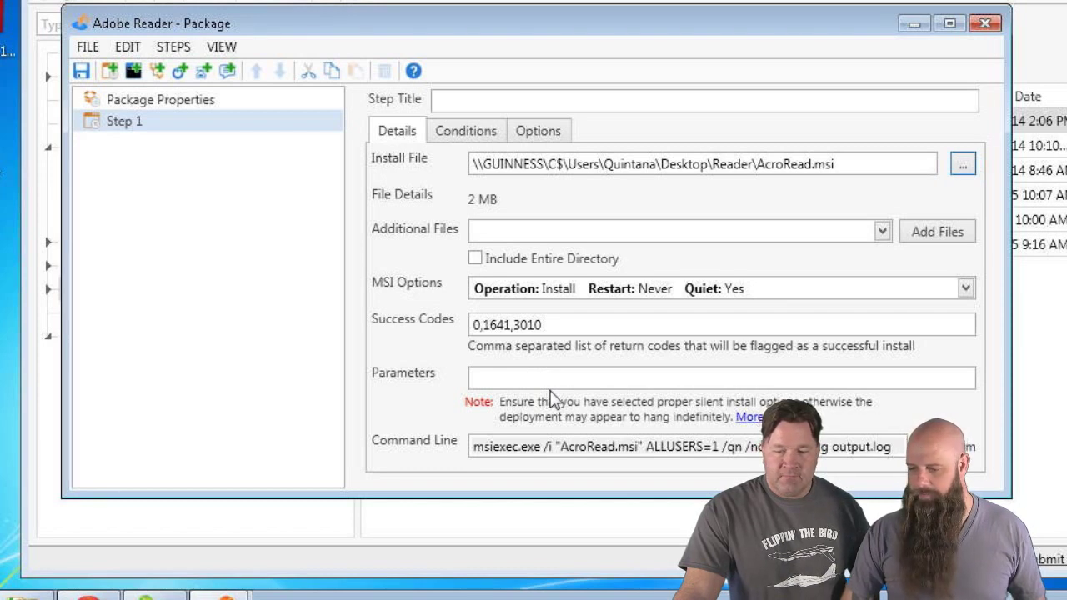
# Step: Set the install step's parameters to TRANSFORMS=.\AcroRead.mst and include the entire directory
pyautogui.click(531, 373)
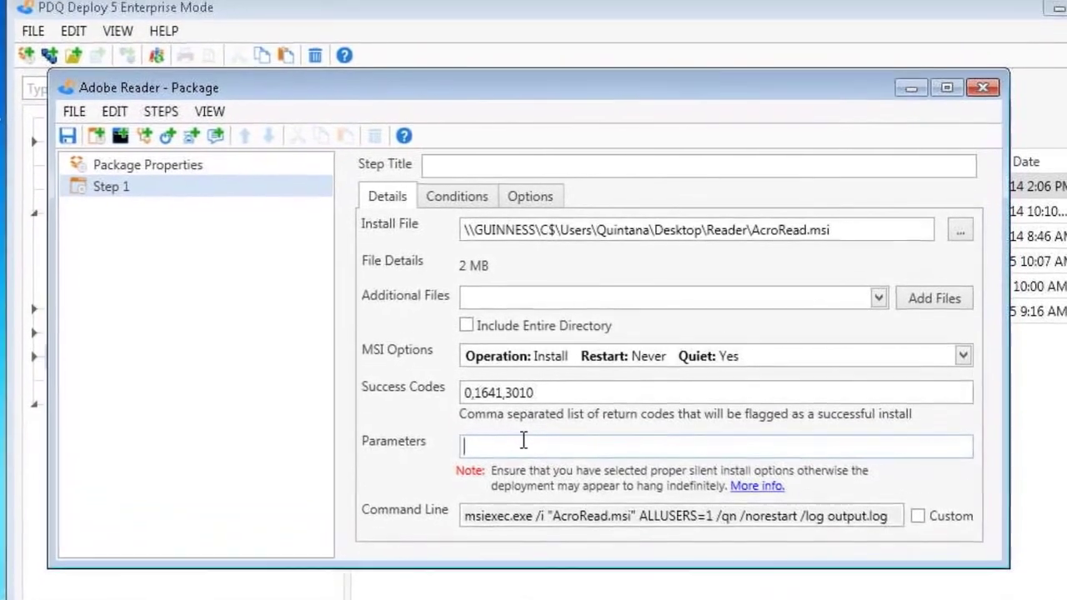
pyautogui.write('TRT')
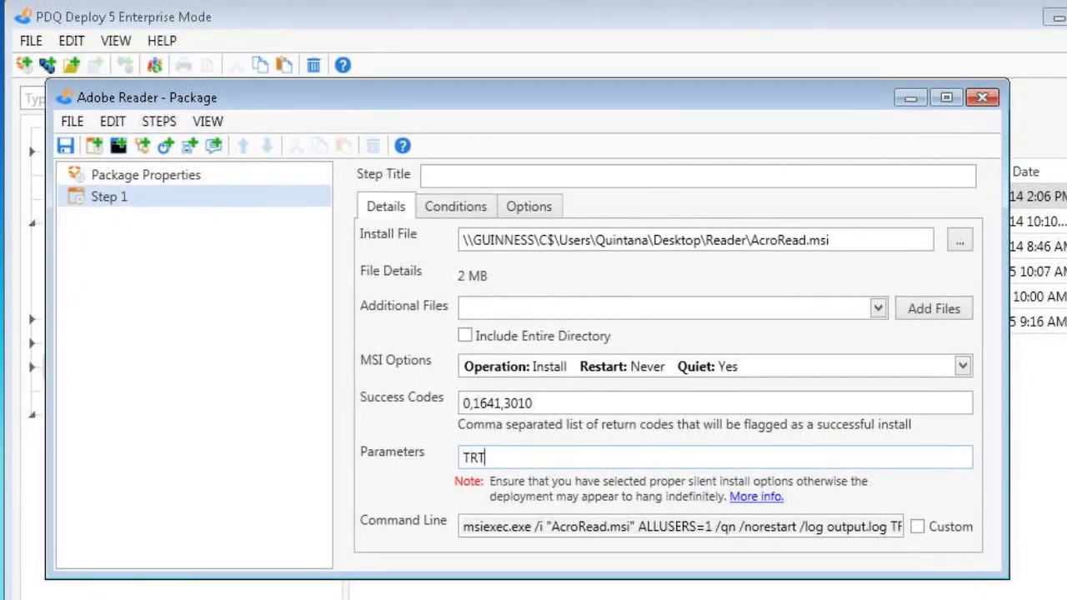
pyautogui.write('ANSFORMS=')
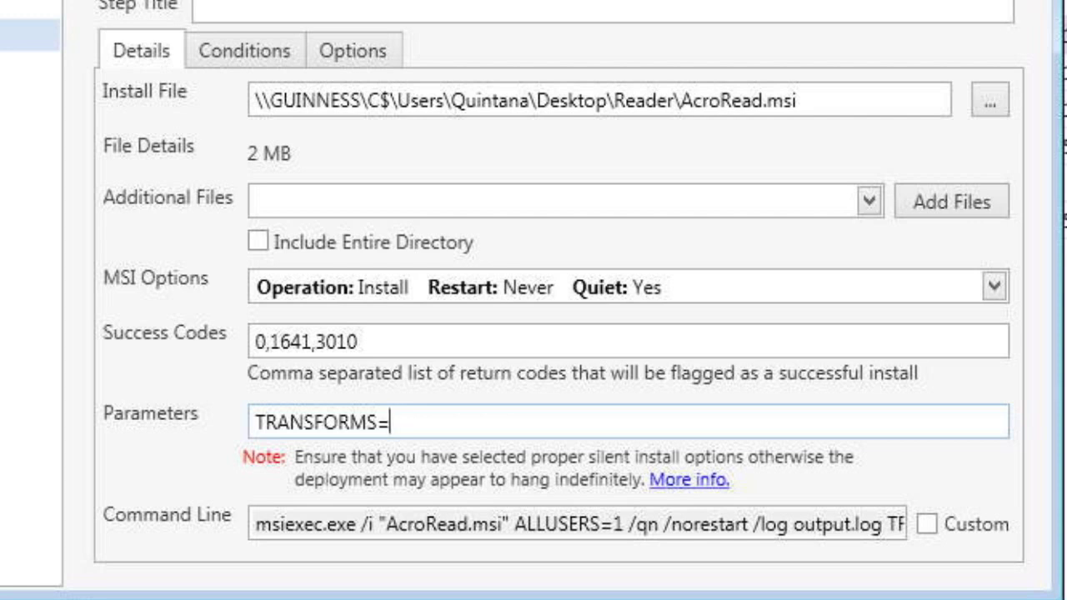
pyautogui.write('.\\')
pyautogui.write('AcroRea')
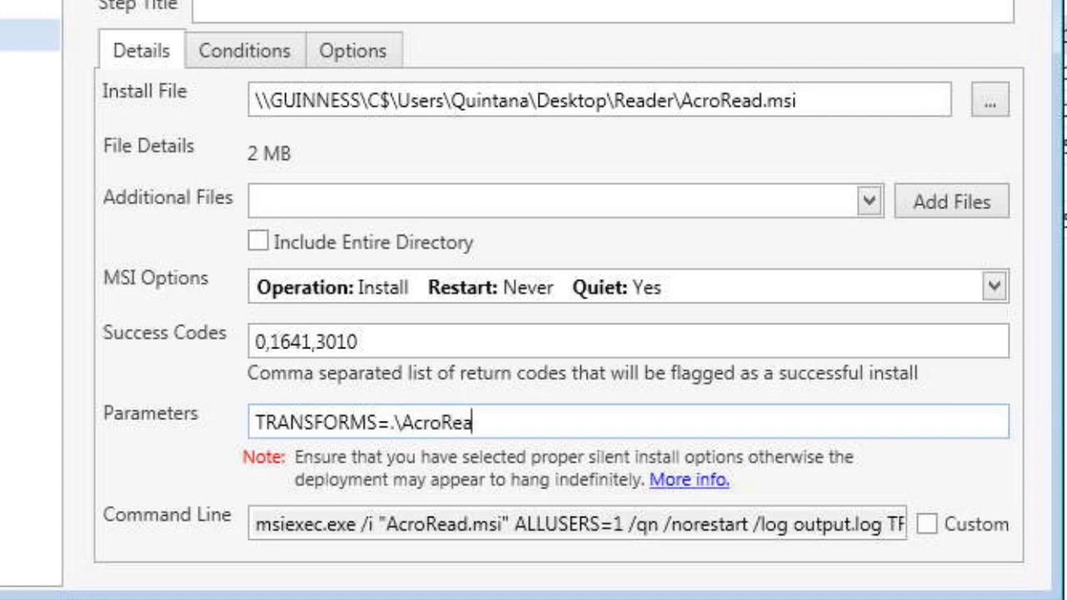
pyautogui.write('d.mst')
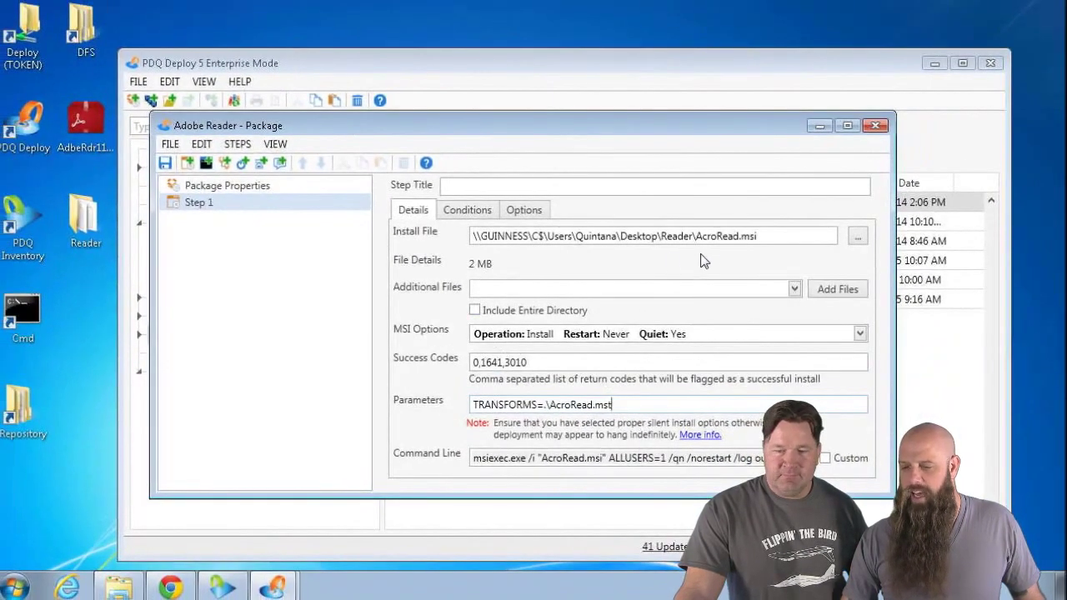
pyautogui.click(474, 311)
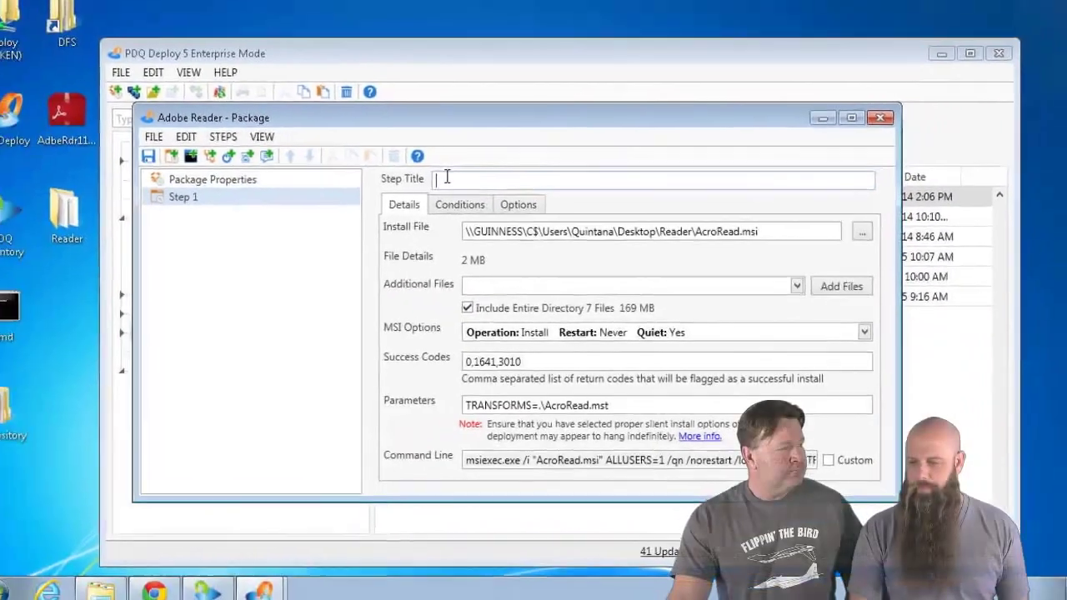
# Step: Title the install step Install Adobe Reader and save the package
pyautogui.write('Ins')
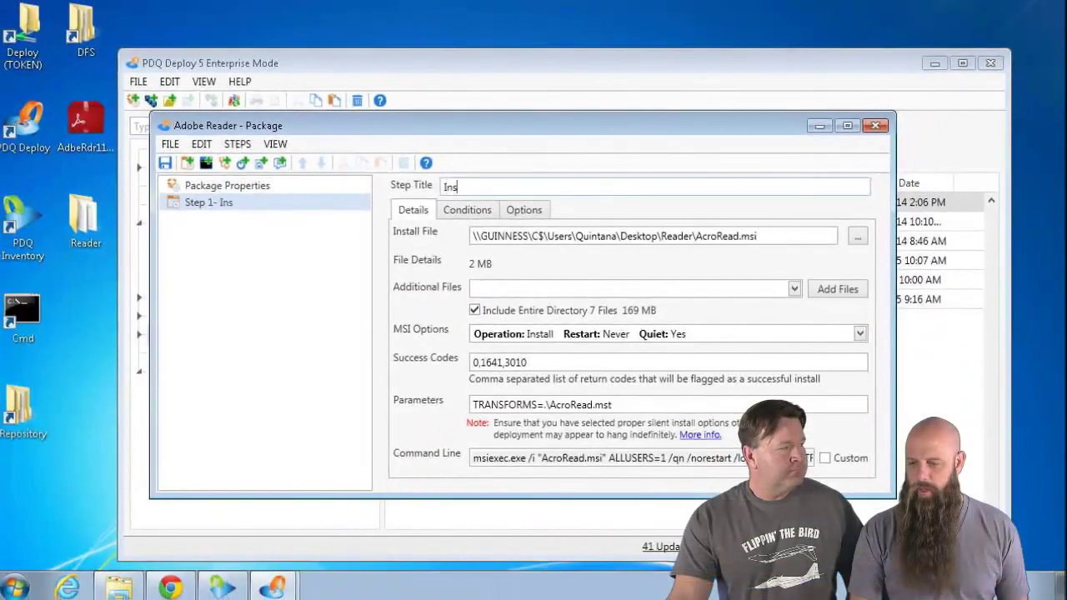
pyautogui.write('tall Ado')
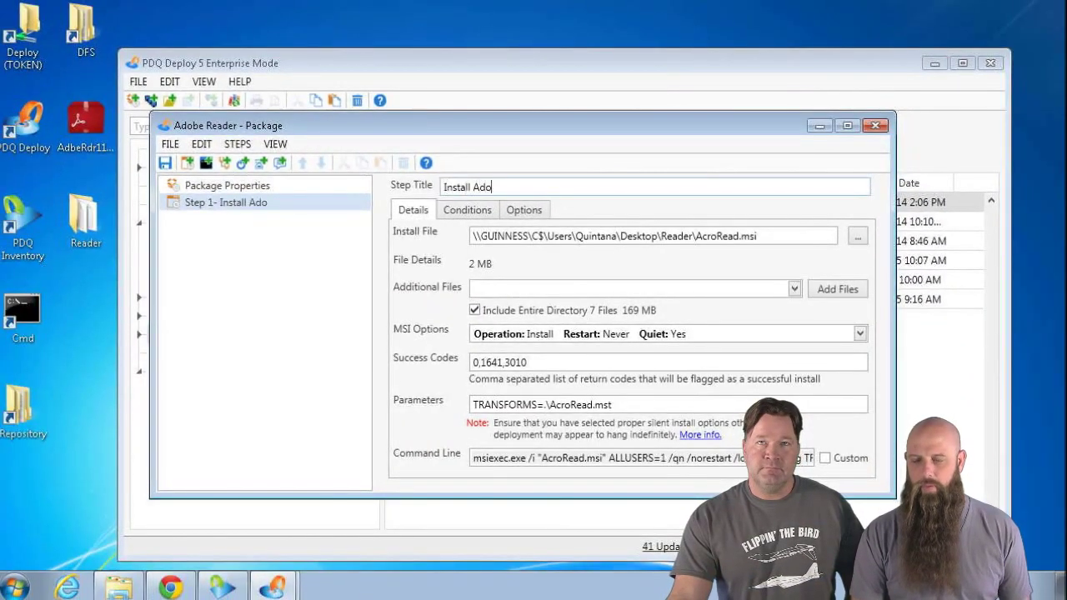
pyautogui.write('be Reader')
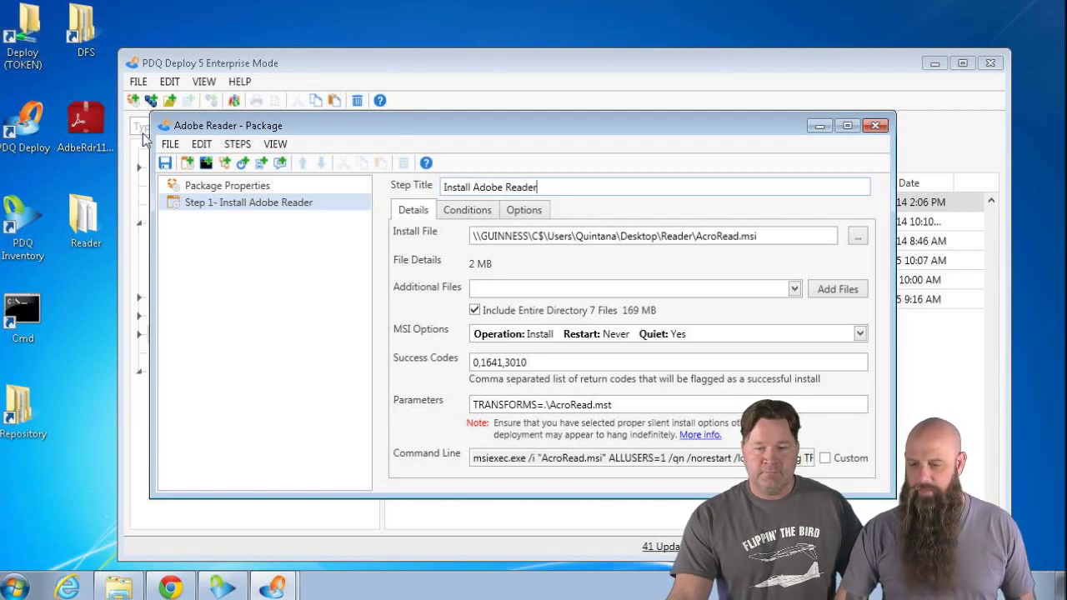
pyautogui.click(165, 163)
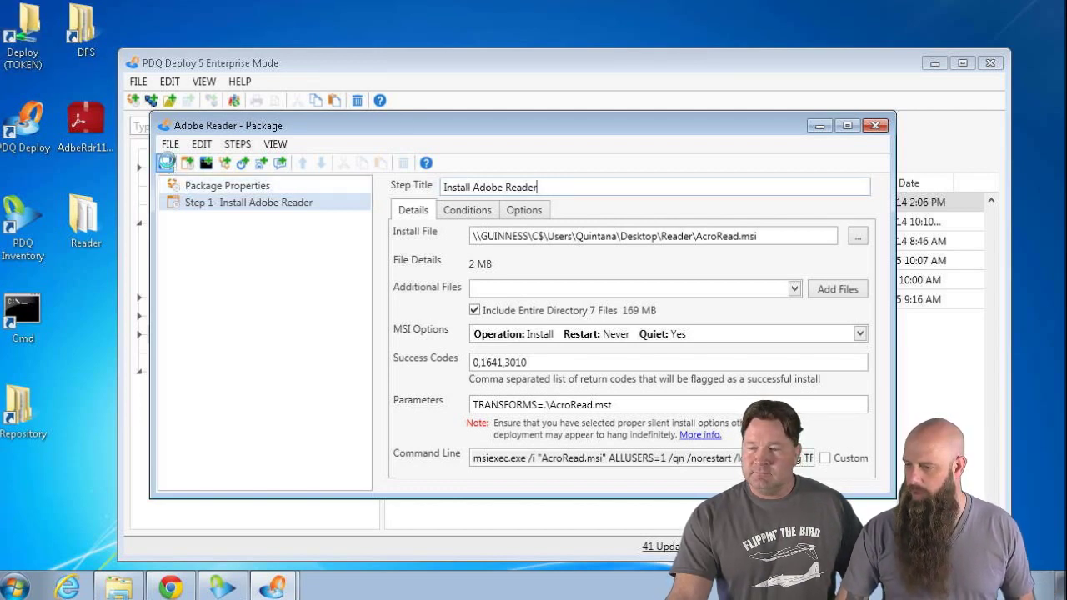
# Step: Close the package editor and start a one-time deployment of the Adobe Reader package with the computer mackey as target
pyautogui.click(879, 127)
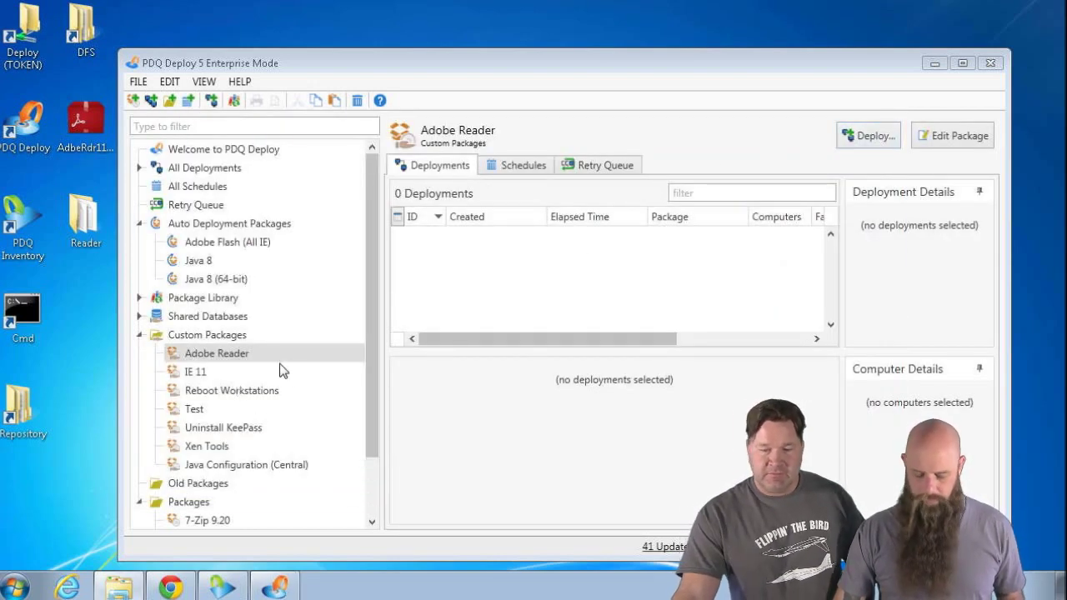
pyautogui.click(234, 338)
pyautogui.click(235, 357)
pyautogui.hotkey('ctrl', 'd')
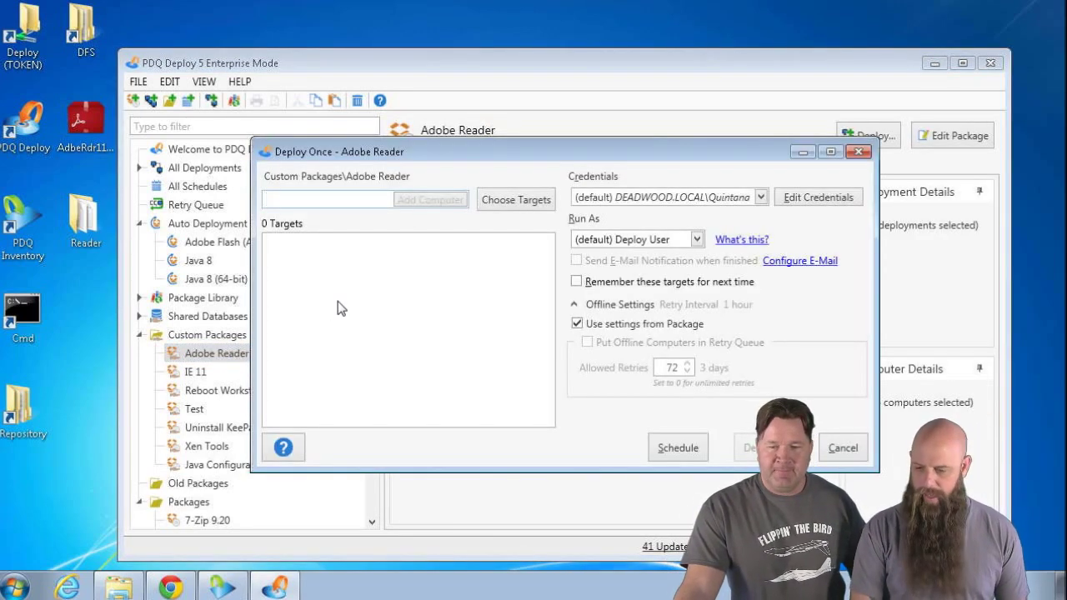
pyautogui.write('mackey')
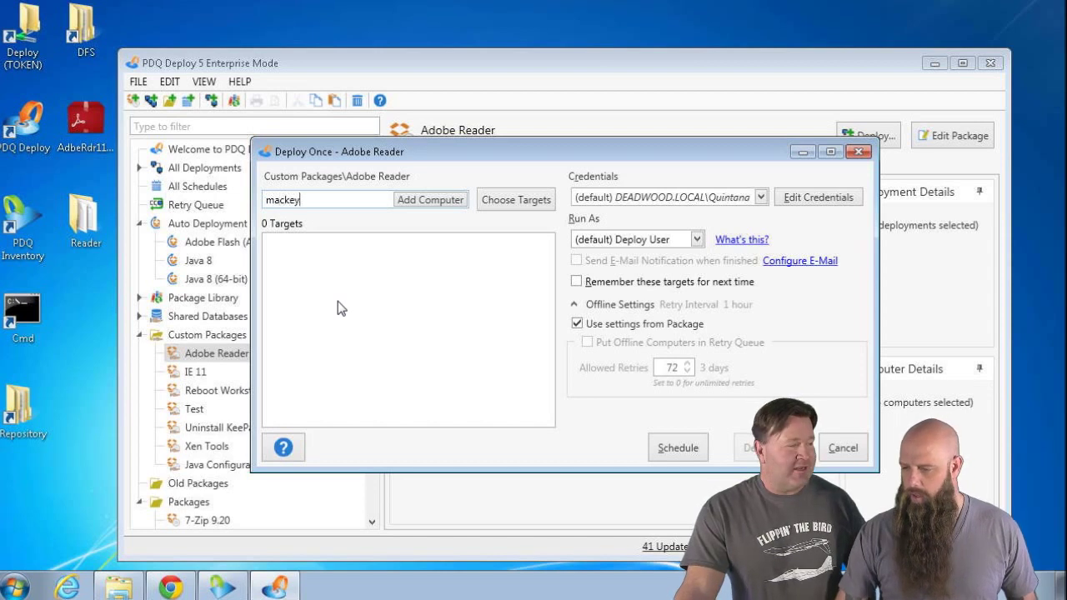
pyautogui.press('Return')
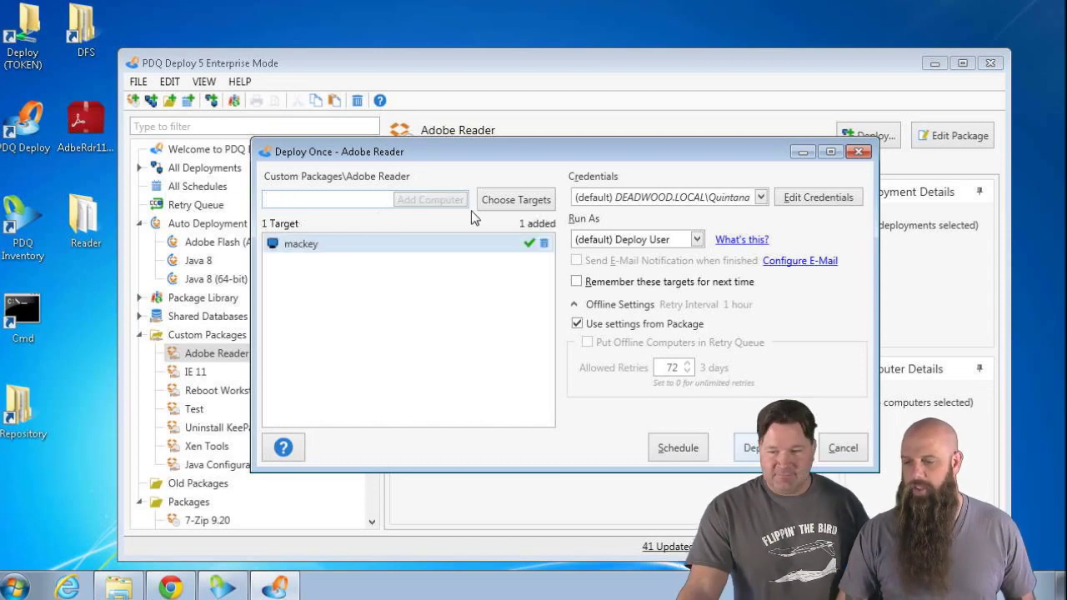
# Step: Browse the PDQ Inventory collections for the computers in Adobe Reader XI (Not Installed), and leave without adding any targets
pyautogui.click(505, 201)
pyautogui.click(501, 242)
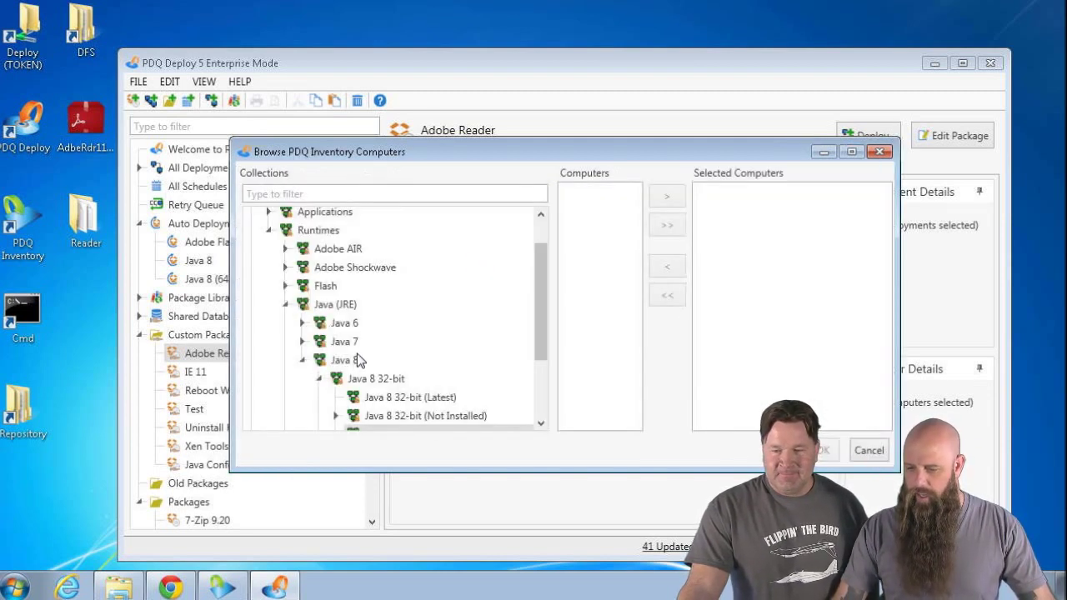
pyautogui.click(286, 304)
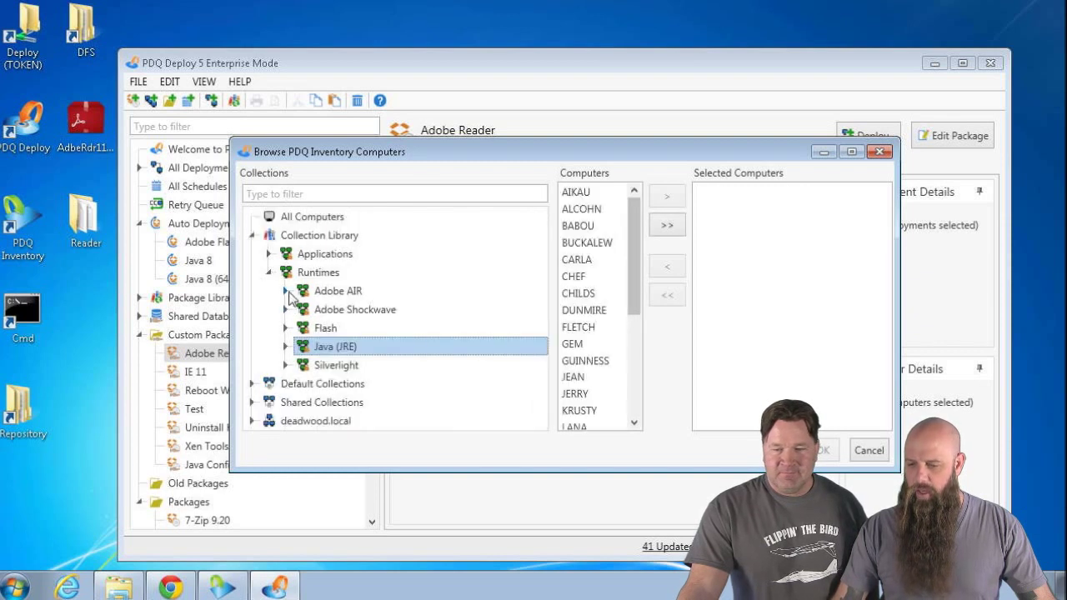
pyautogui.click(268, 272)
pyautogui.click(269, 254)
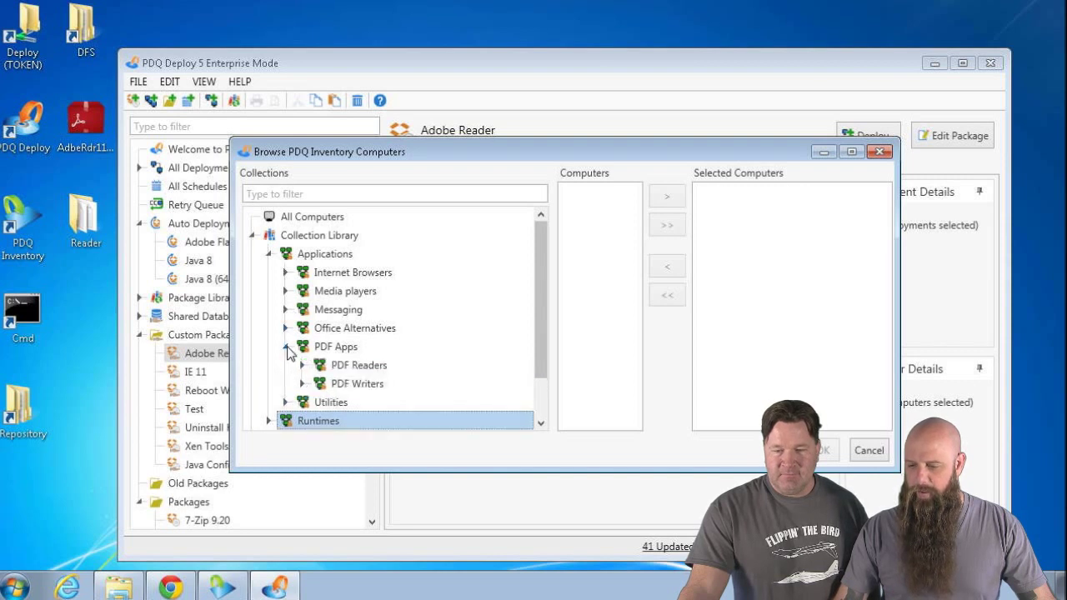
pyautogui.click(286, 346)
pyautogui.click(304, 365)
pyautogui.click(320, 383)
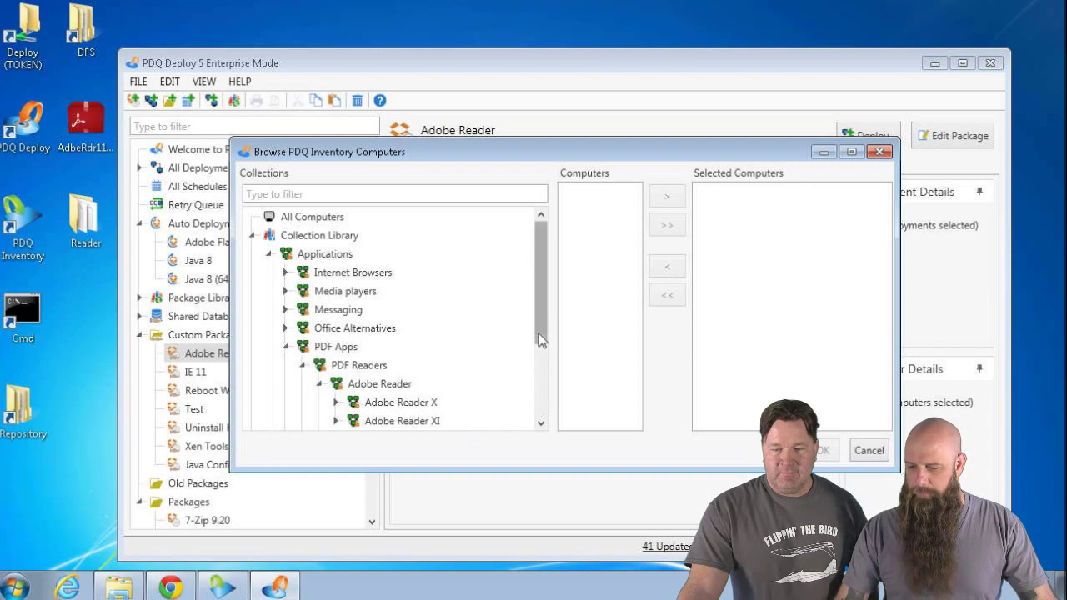
pyautogui.moveTo(543, 341); pyautogui.dragTo(543, 371)
pyautogui.click(336, 366)
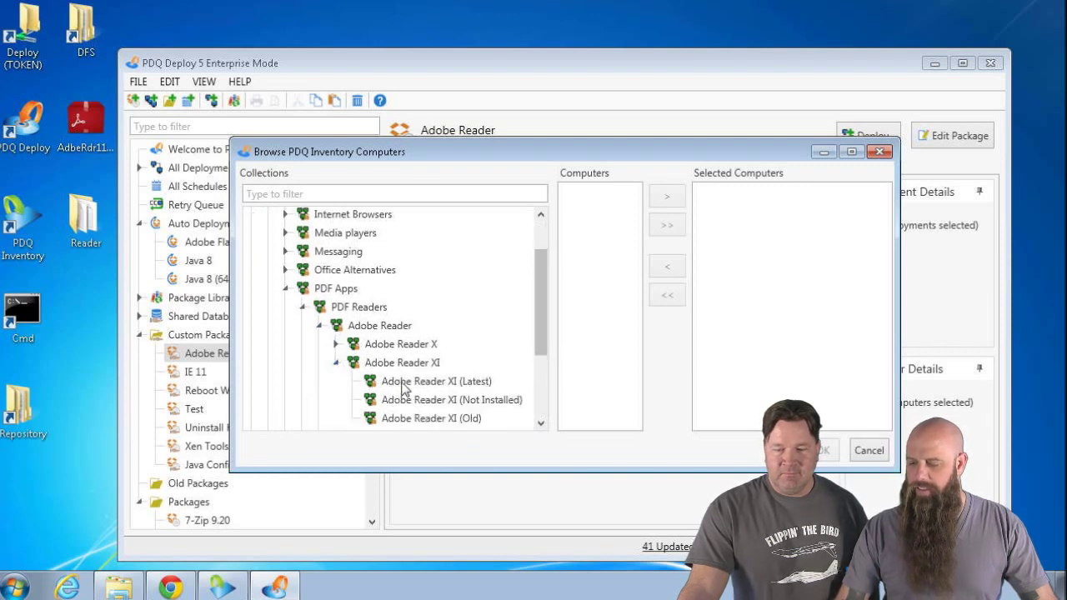
pyautogui.click(421, 401)
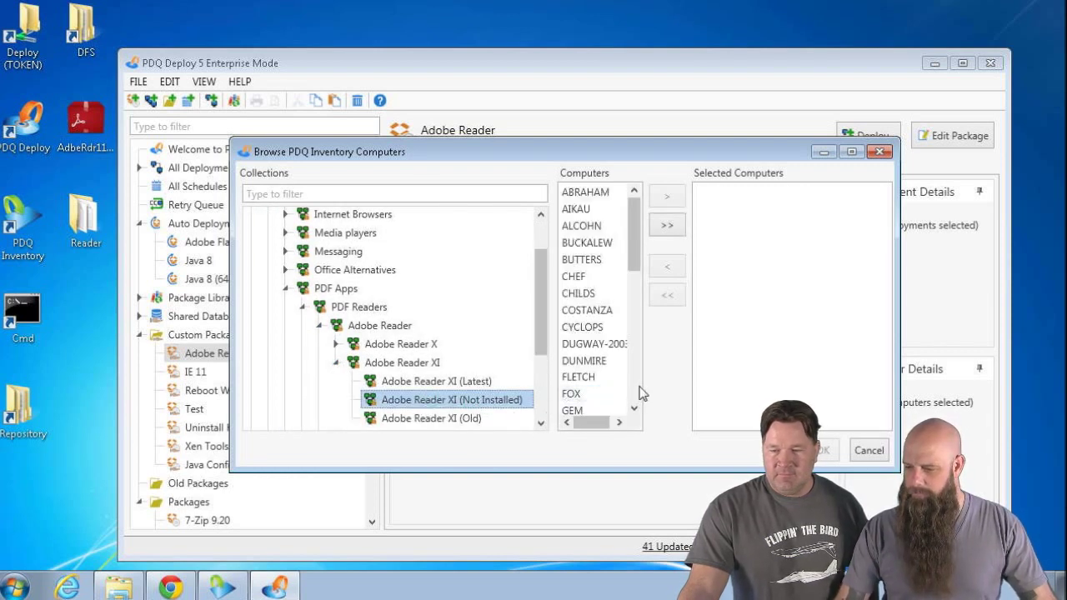
pyautogui.moveTo(636, 255); pyautogui.dragTo(644, 325)
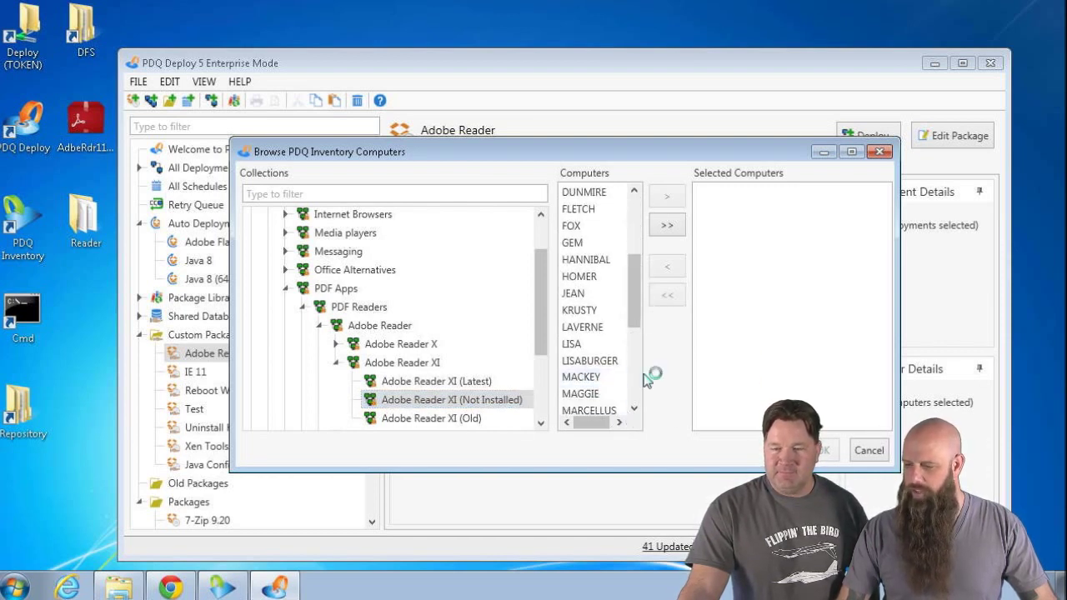
pyautogui.click(871, 451)
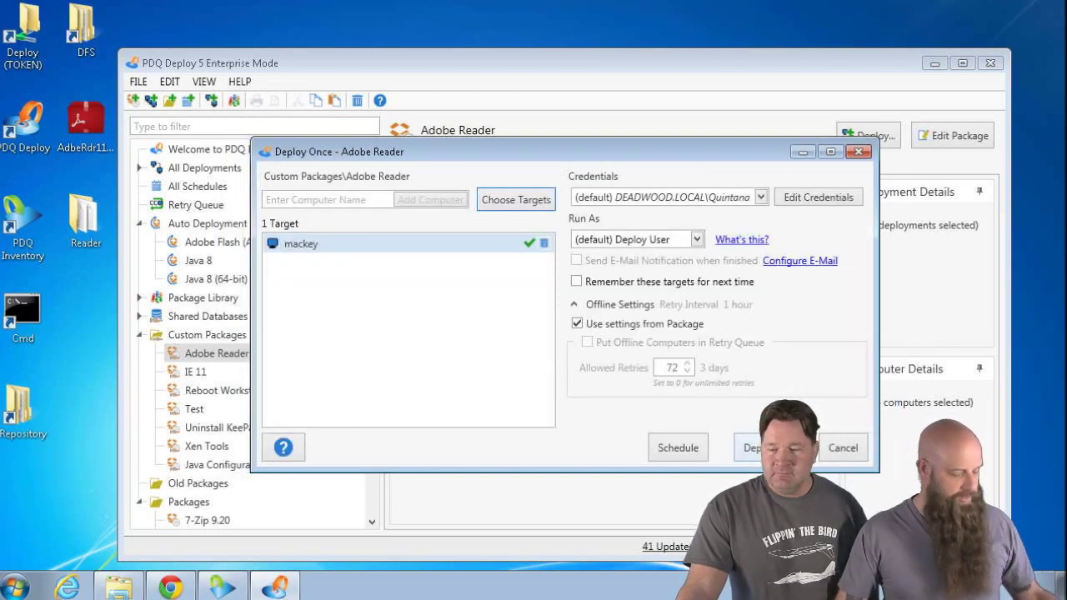
# Step: Deploy the Adobe Reader package to mackey and check the status and error details of the deployment
pyautogui.click(756, 451)
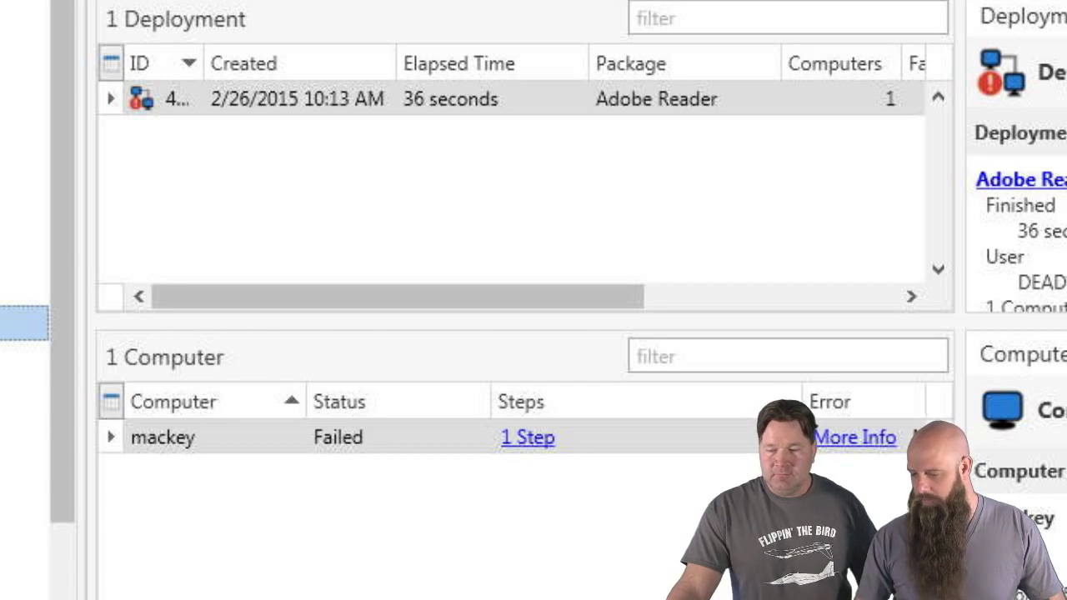
pyautogui.moveTo(400, 599); pyautogui.dragTo(618, 599)
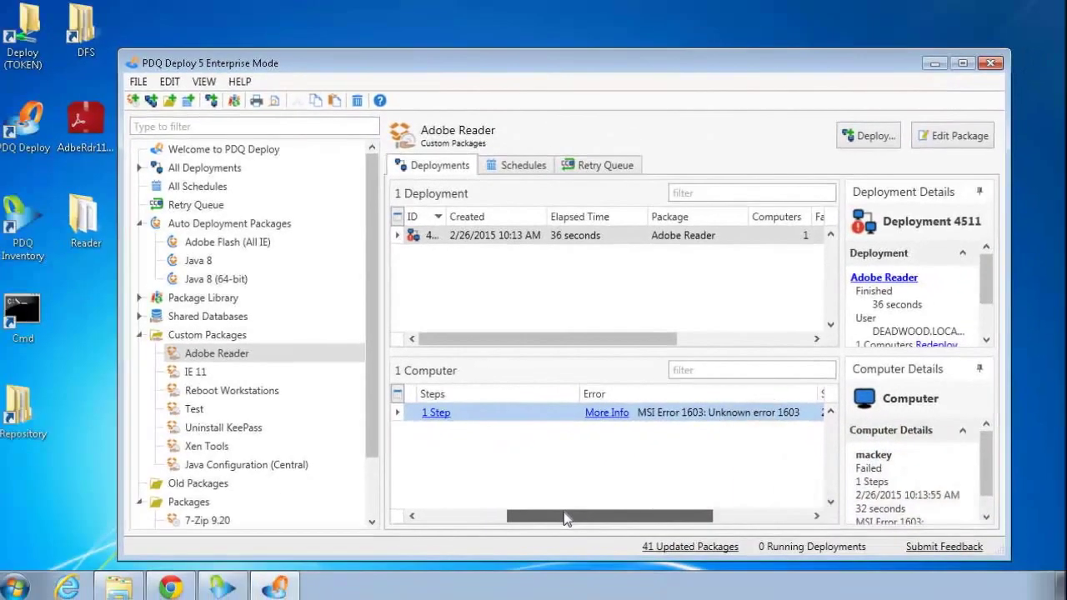
pyautogui.moveTo(562, 516); pyautogui.dragTo(408, 560)
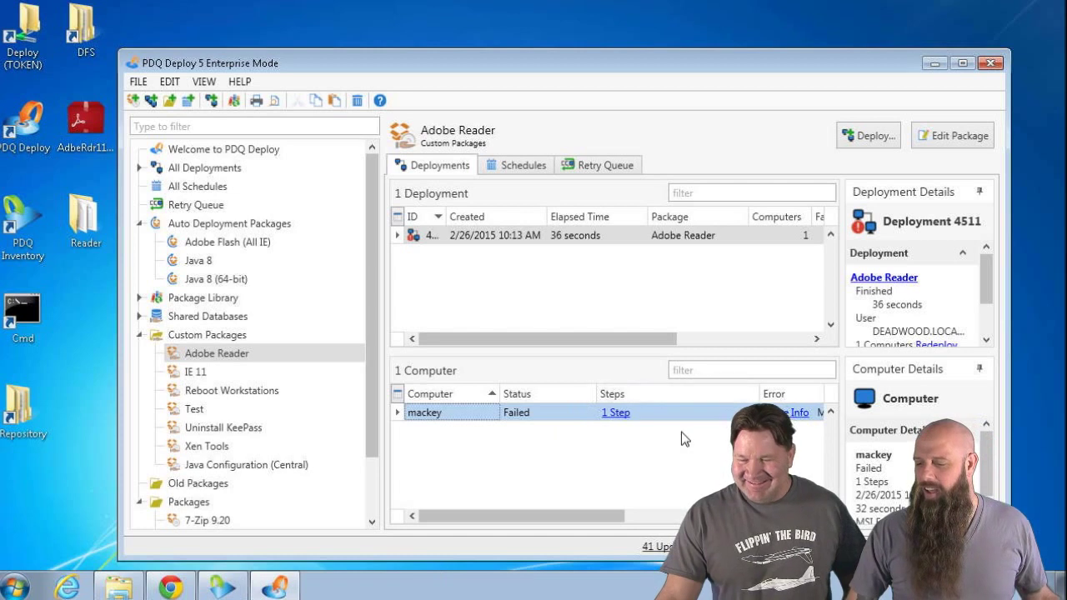
# Step: Read through the output log of the Install Adobe Reader step on mackey to find the cause of the failure
pyautogui.click(617, 414)
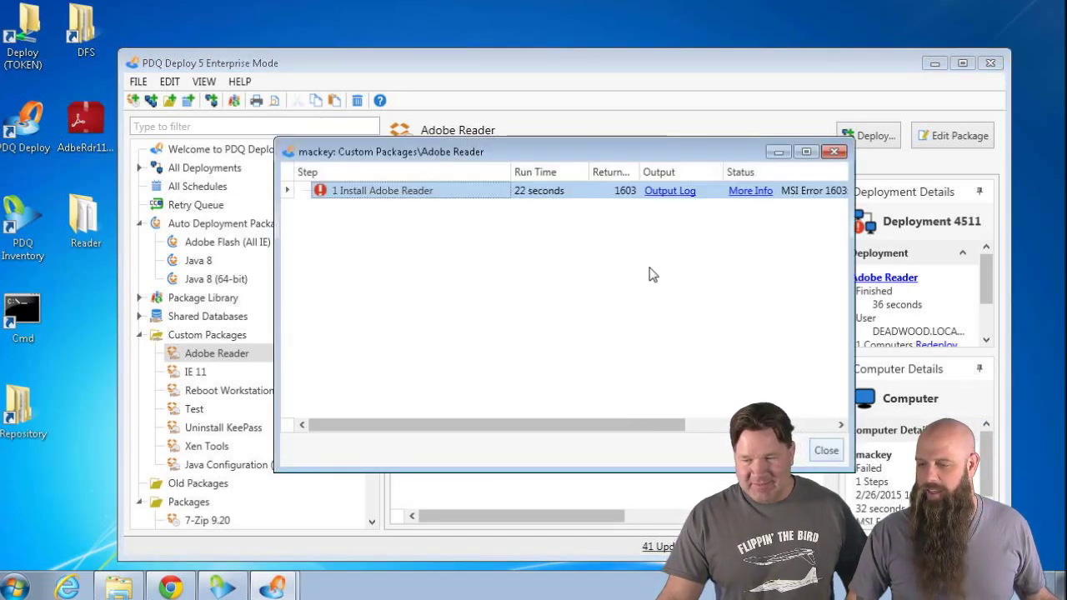
pyautogui.click(672, 194)
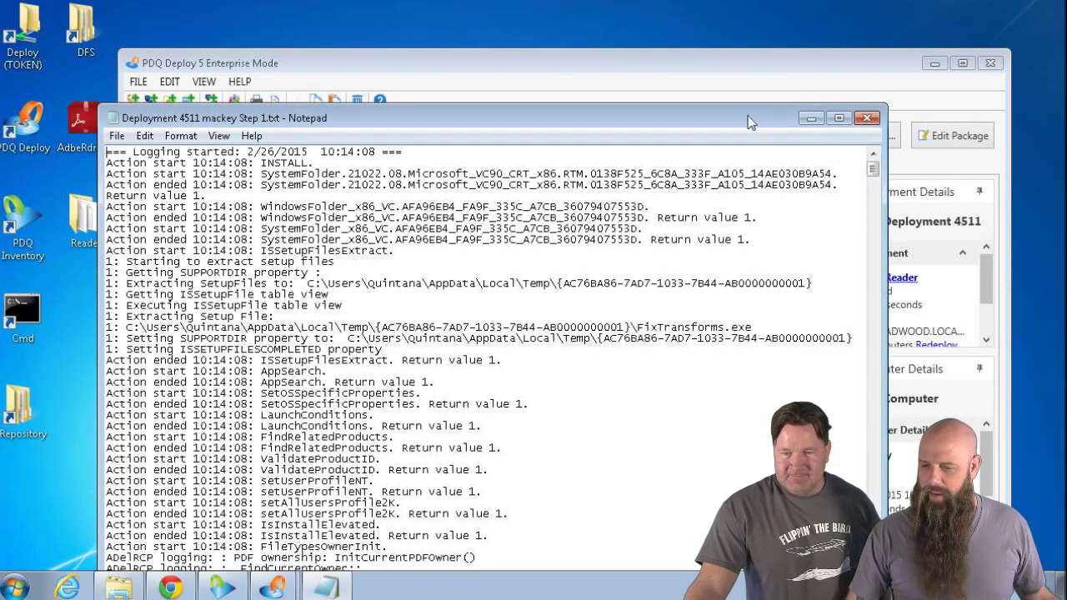
pyautogui.moveTo(748, 123); pyautogui.dragTo(729, 52)
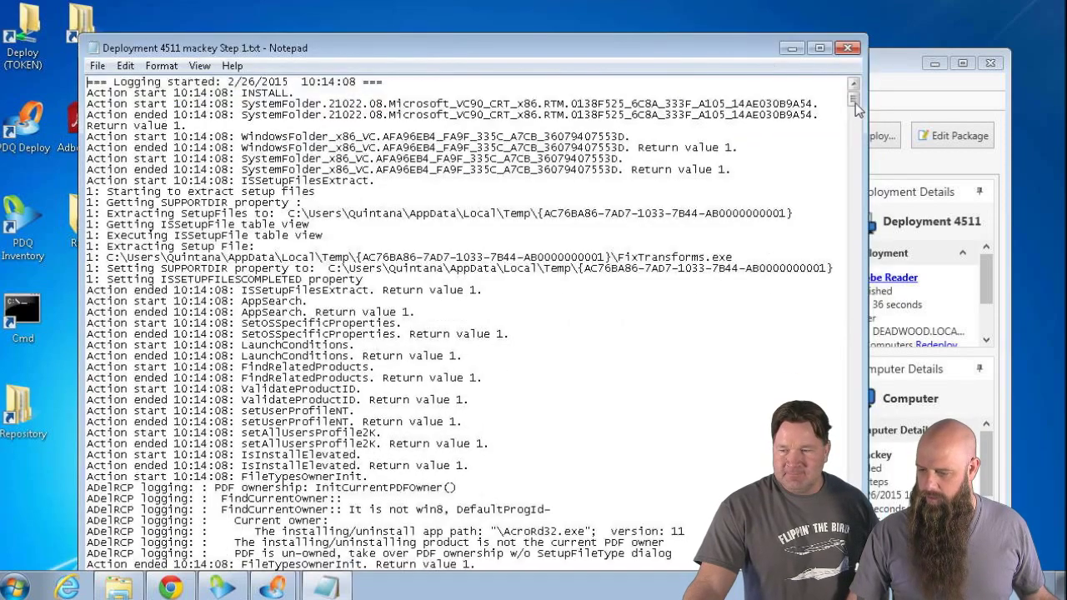
pyautogui.moveTo(856, 108); pyautogui.dragTo(867, 221)
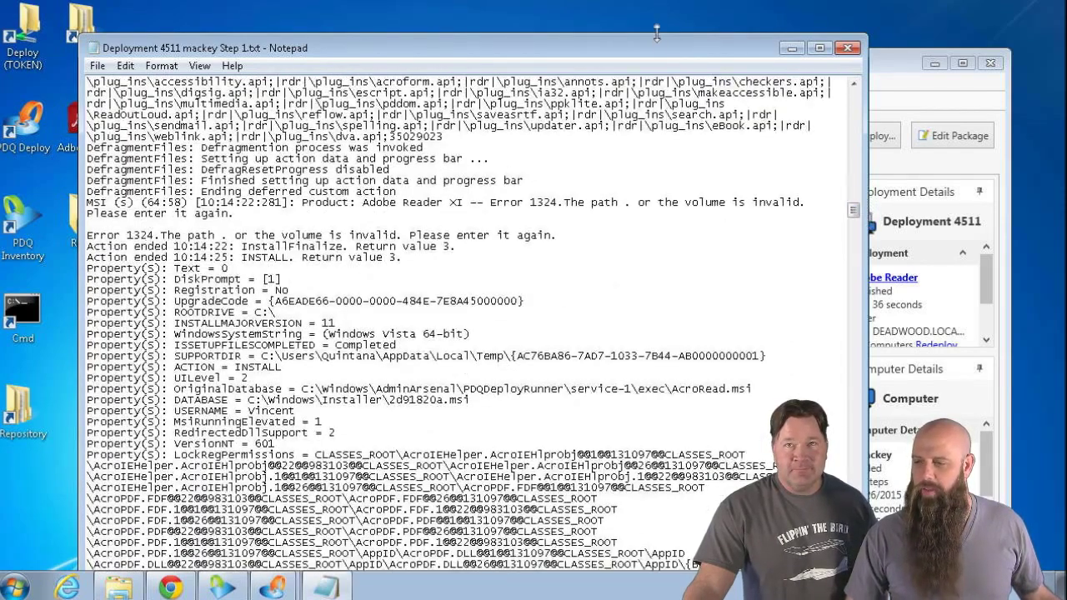
pyautogui.moveTo(657, 34)
pyautogui.mouseDown()
pyautogui.moveTo(664, 105)
pyautogui.moveTo(654, 53)
pyautogui.mouseUp()
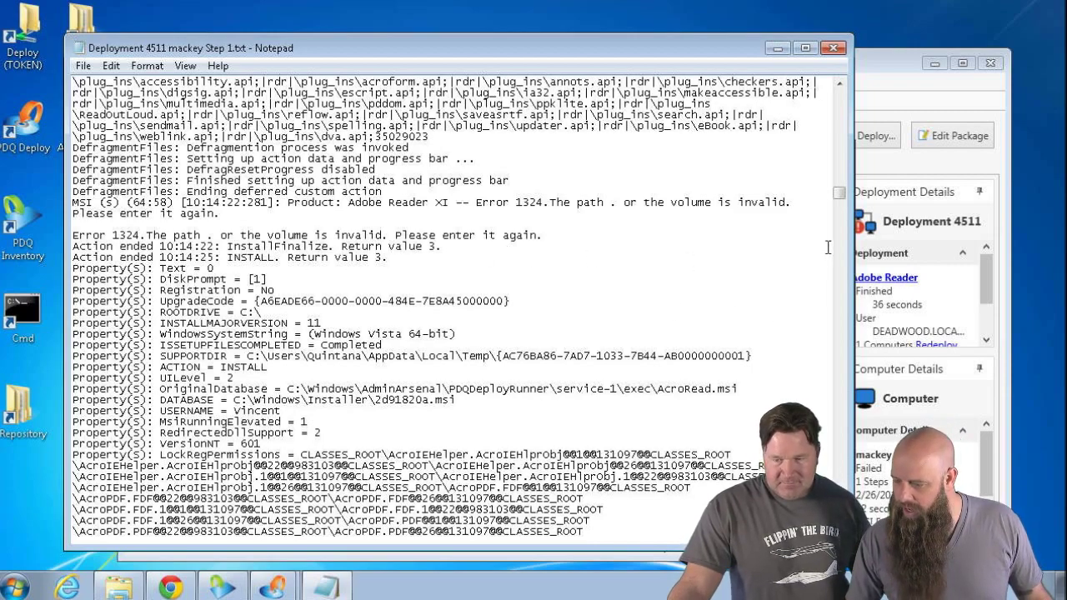
pyautogui.moveTo(841, 203); pyautogui.dragTo(842, 234)
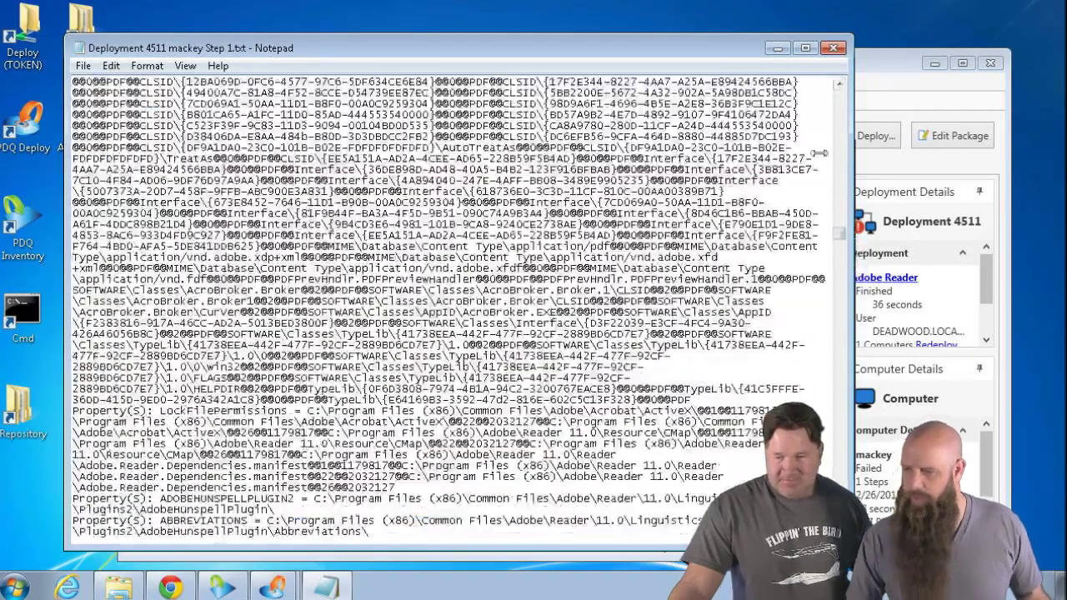
pyautogui.click(833, 48)
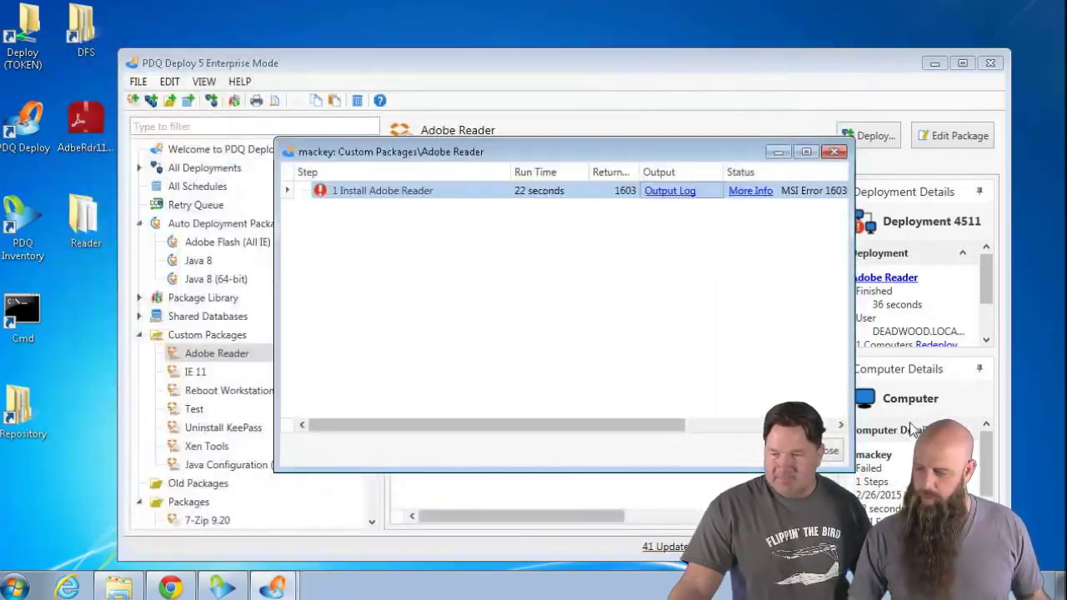
pyautogui.click(838, 454)
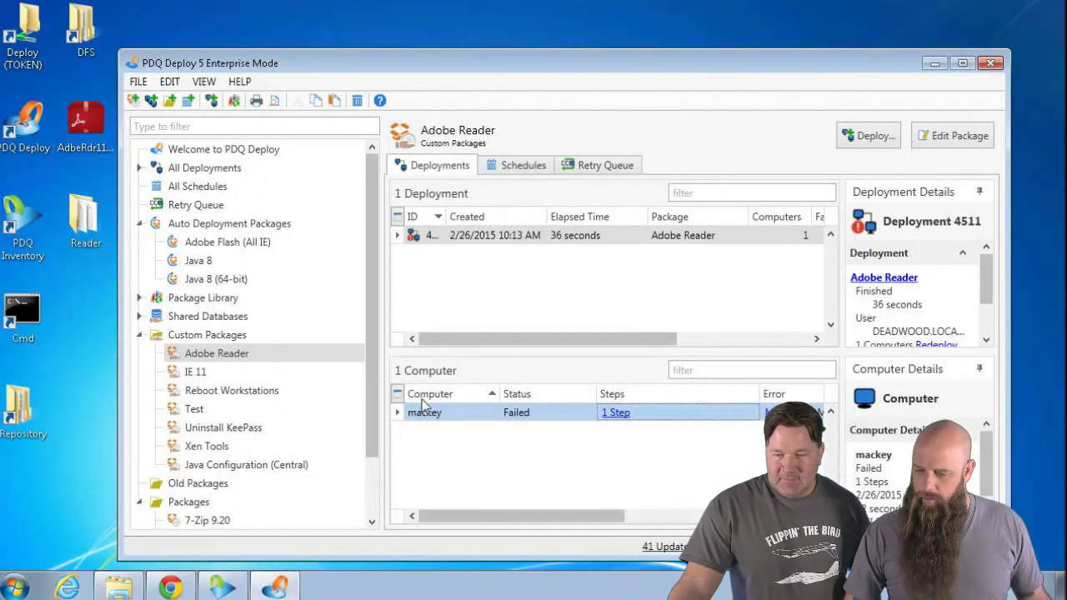
# Step: Reopen the Adobe Reader package and change the install step's parameters to TRANSFORMS=AcroRead.mst
pyautogui.doubleClick(240, 357)
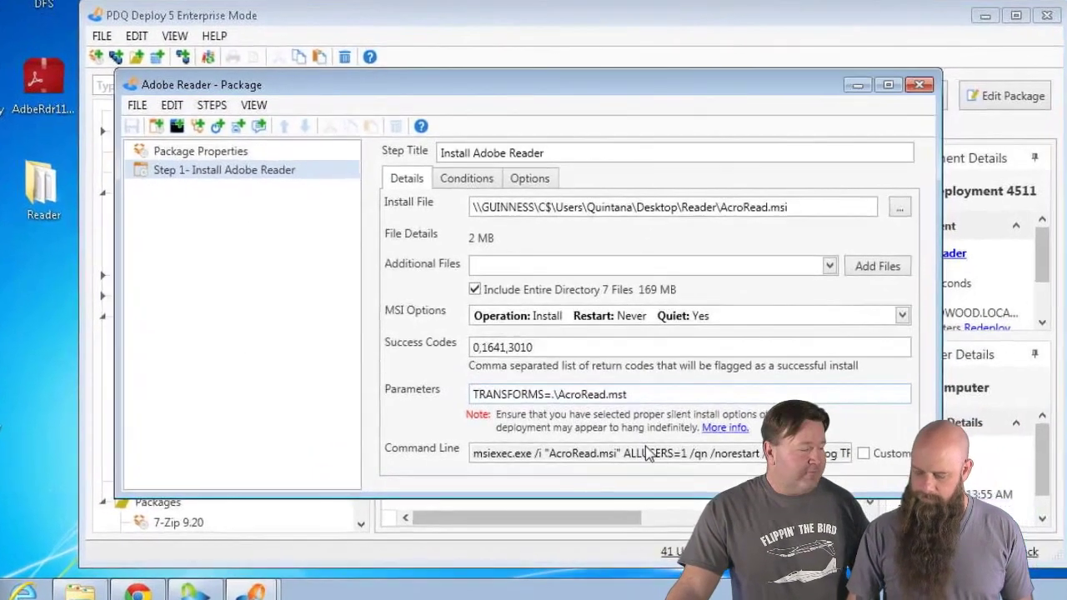
pyautogui.press('BackSpace')
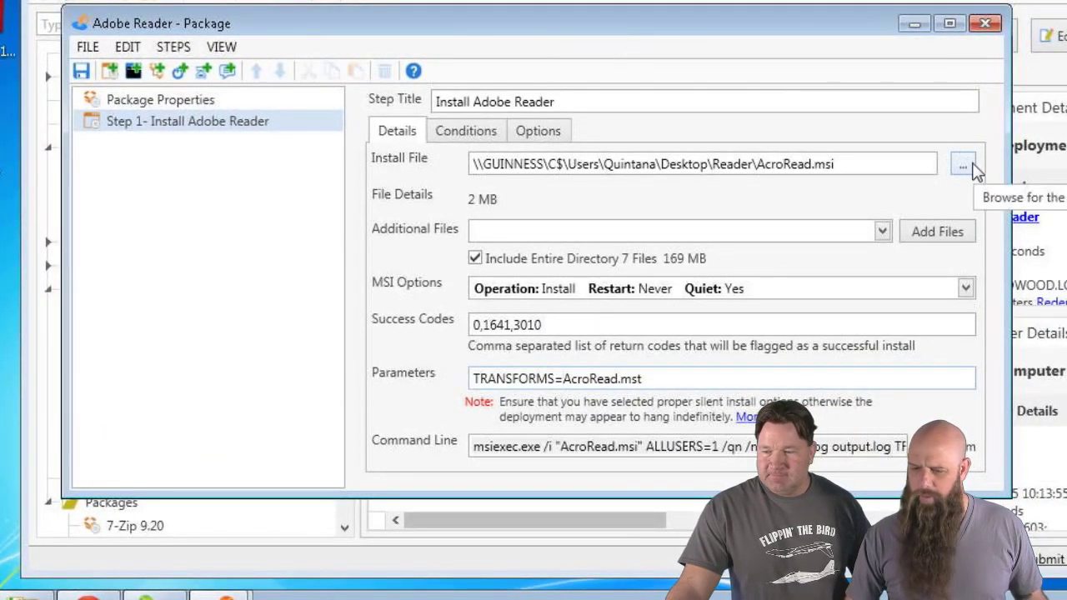
pyautogui.doubleClick(4, 145)
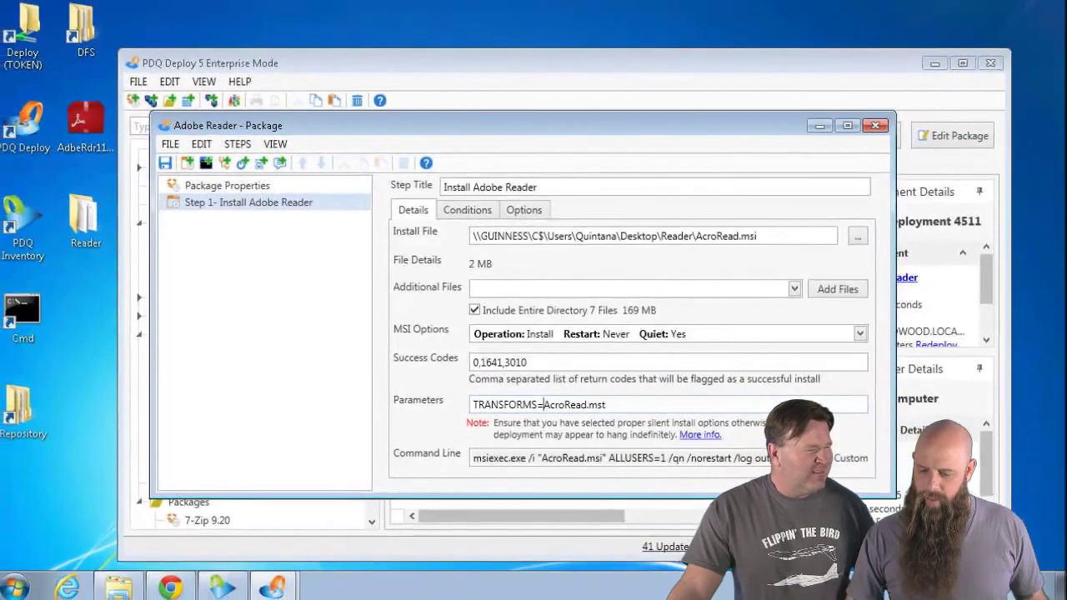
# Step: Switch to Adobe Customization Wizard XI and open the AcroRead.msi package
pyautogui.click(16, 588)
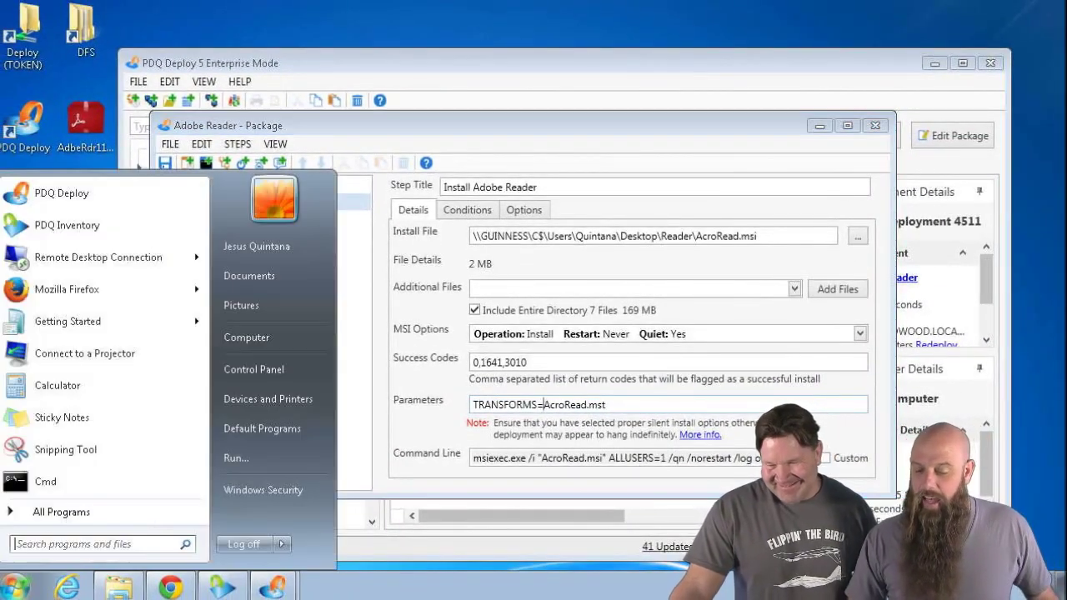
pyautogui.click(55, 520)
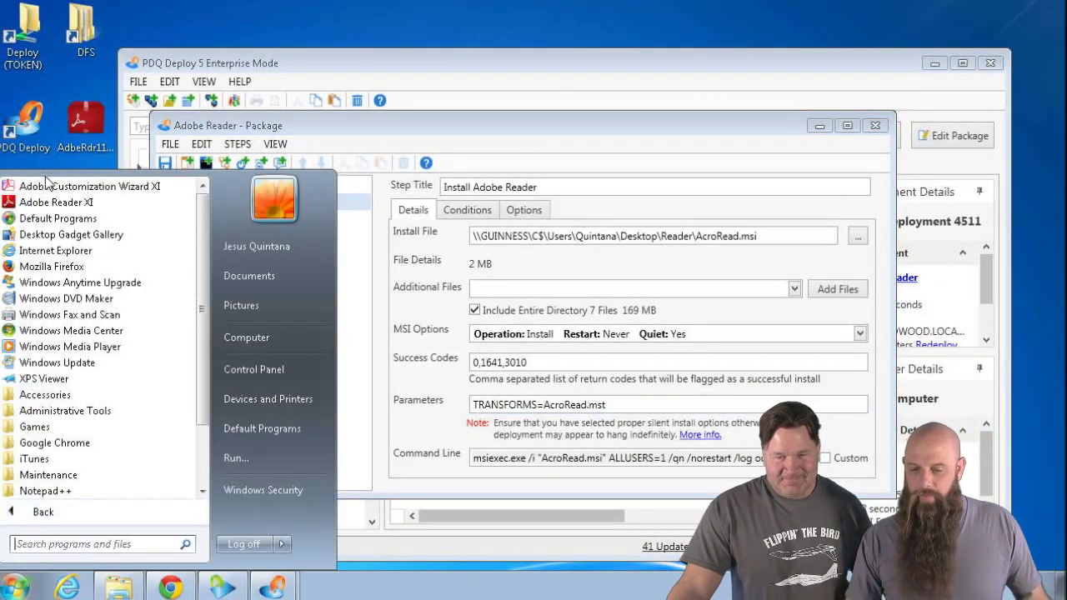
pyautogui.click(54, 187)
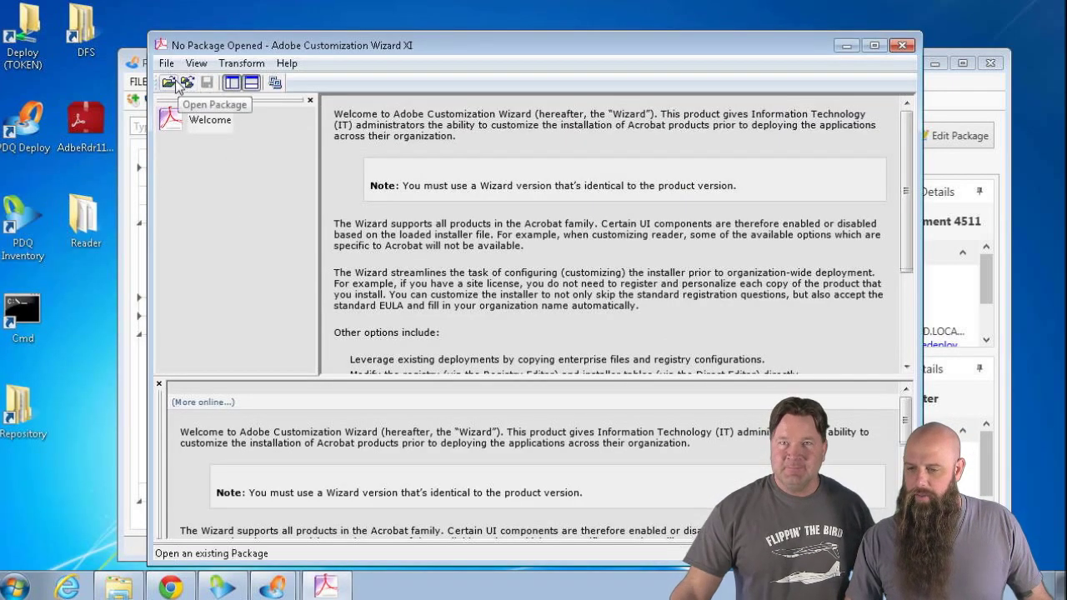
pyautogui.click(241, 63)
pyautogui.click(170, 83)
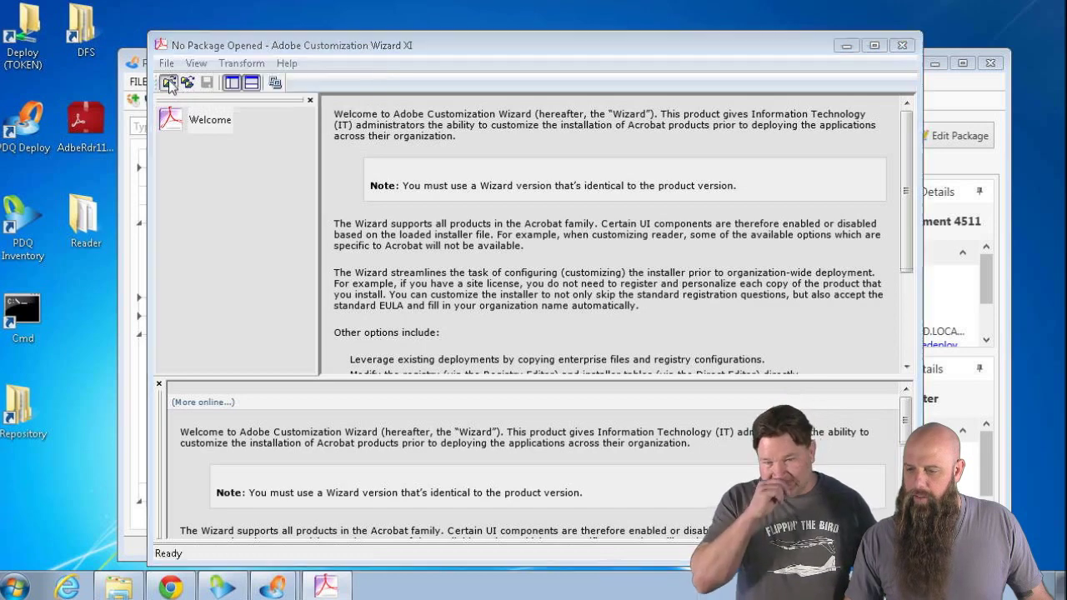
pyautogui.doubleClick(342, 190)
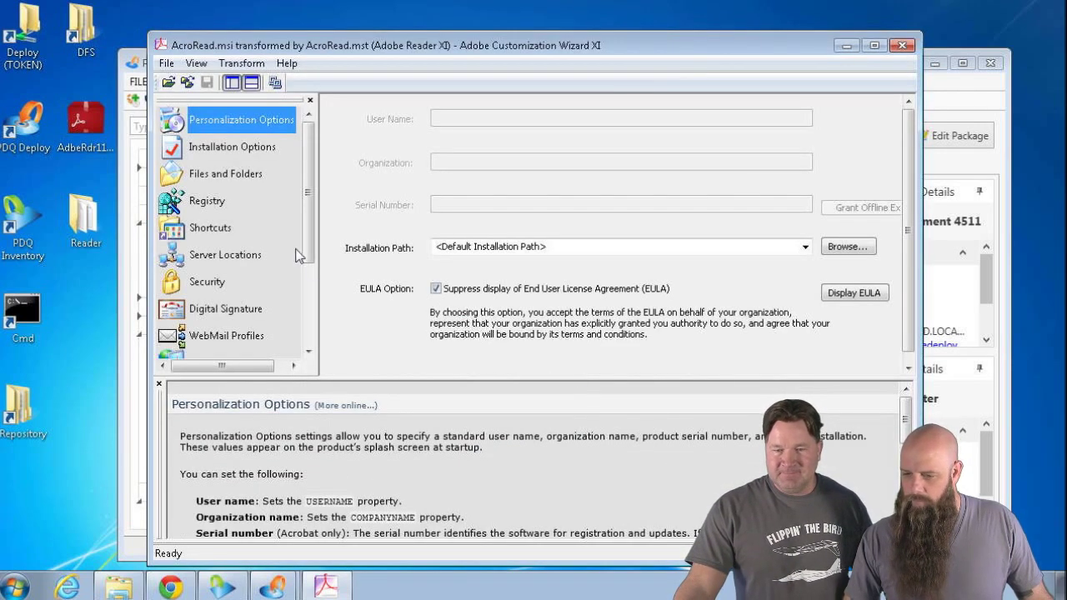
# Step: Check the installation options of the AcroRead.msi package and load the AcroRead.mst transform onto it
pyautogui.click(250, 148)
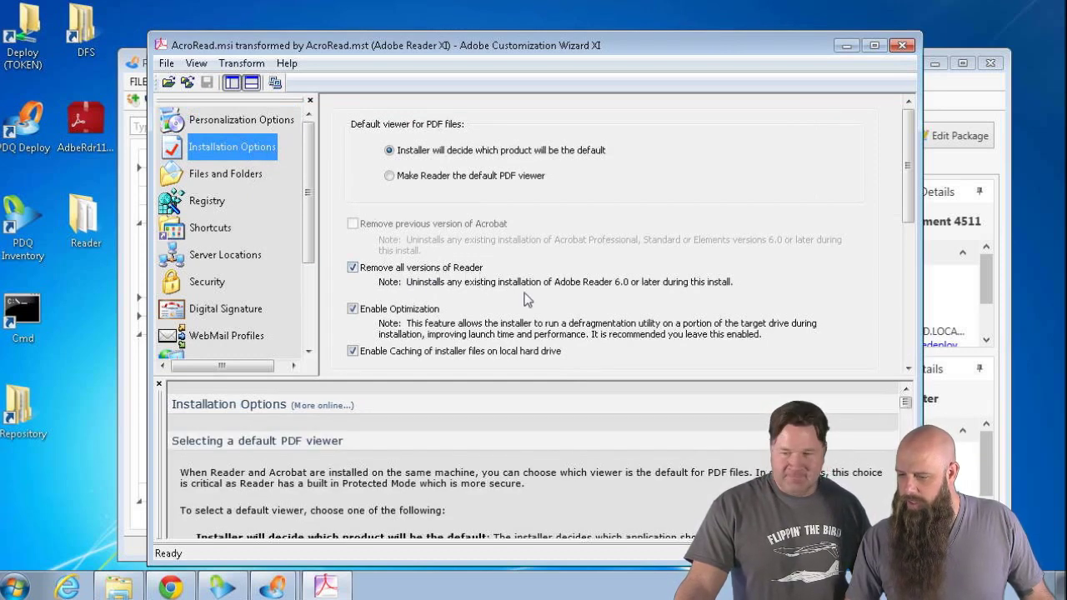
pyautogui.moveTo(911, 193)
pyautogui.mouseDown()
pyautogui.moveTo(911, 209)
pyautogui.moveTo(900, 188)
pyautogui.mouseUp()
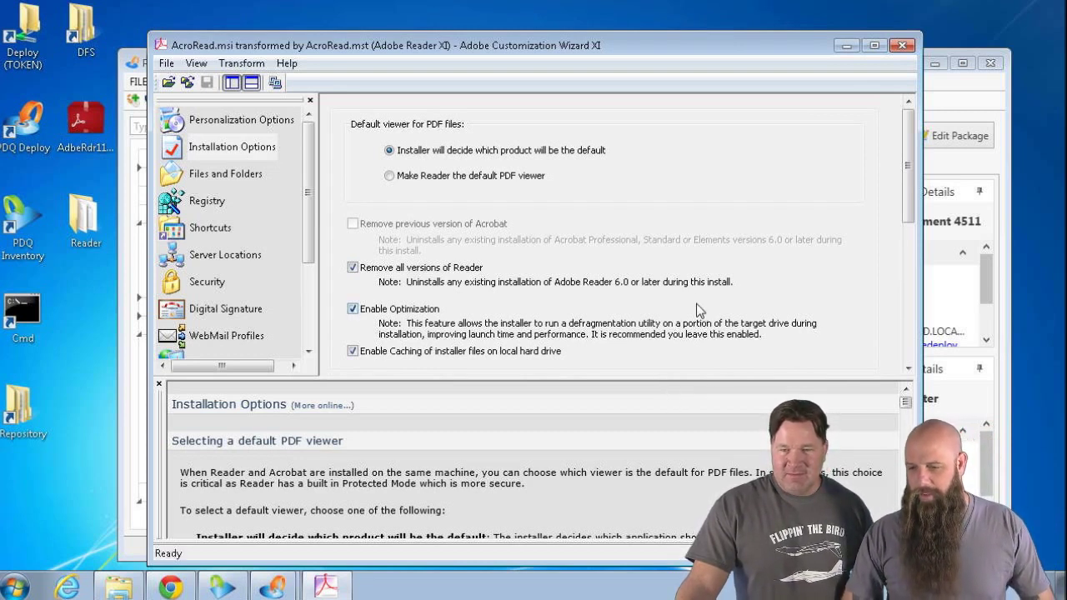
pyautogui.click(241, 63)
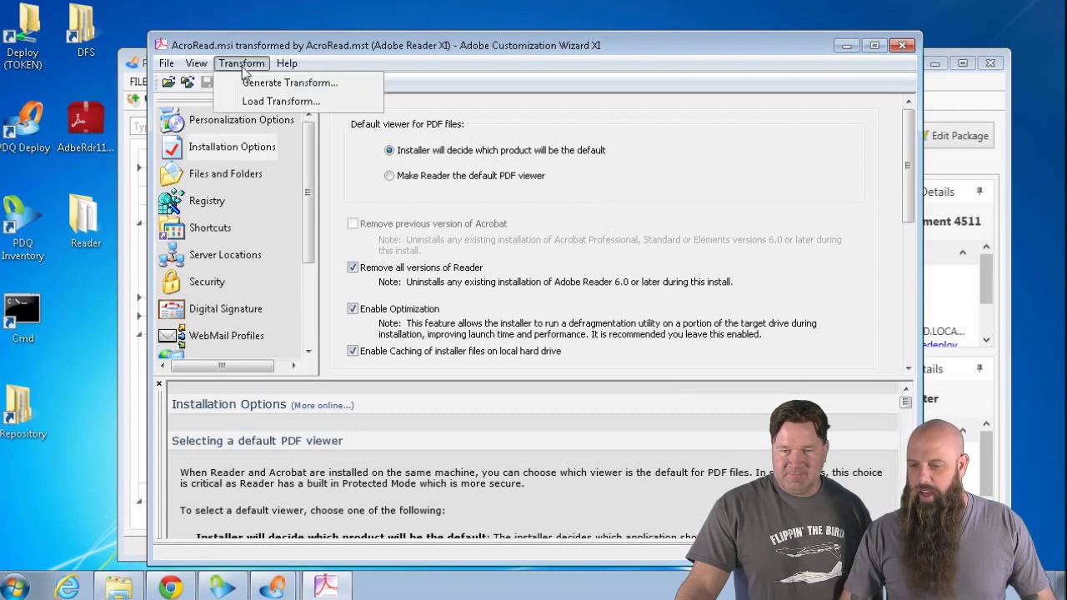
pyautogui.click(271, 100)
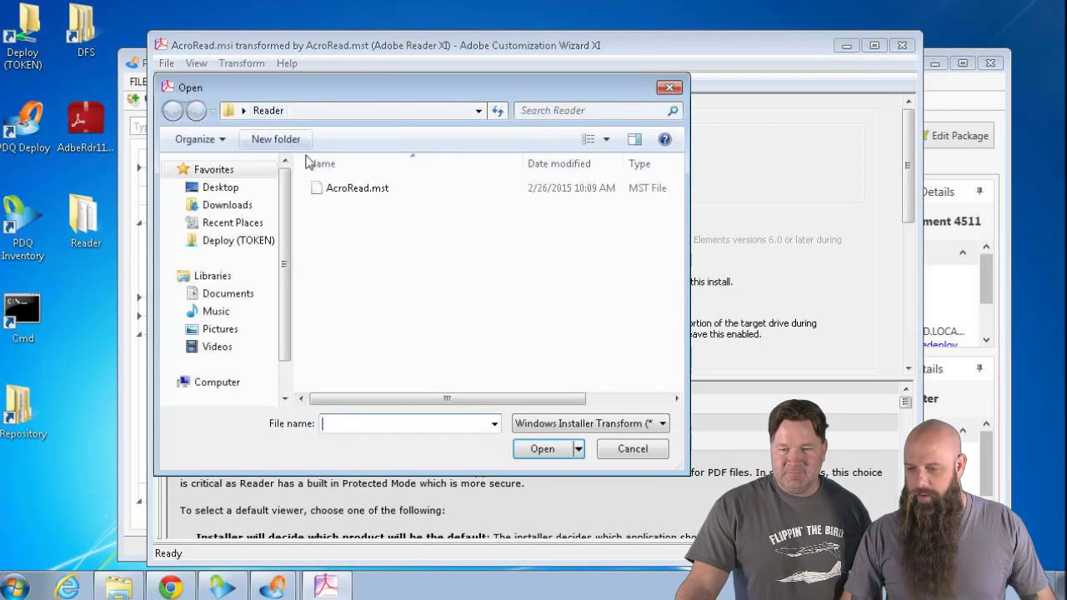
pyautogui.doubleClick(342, 188)
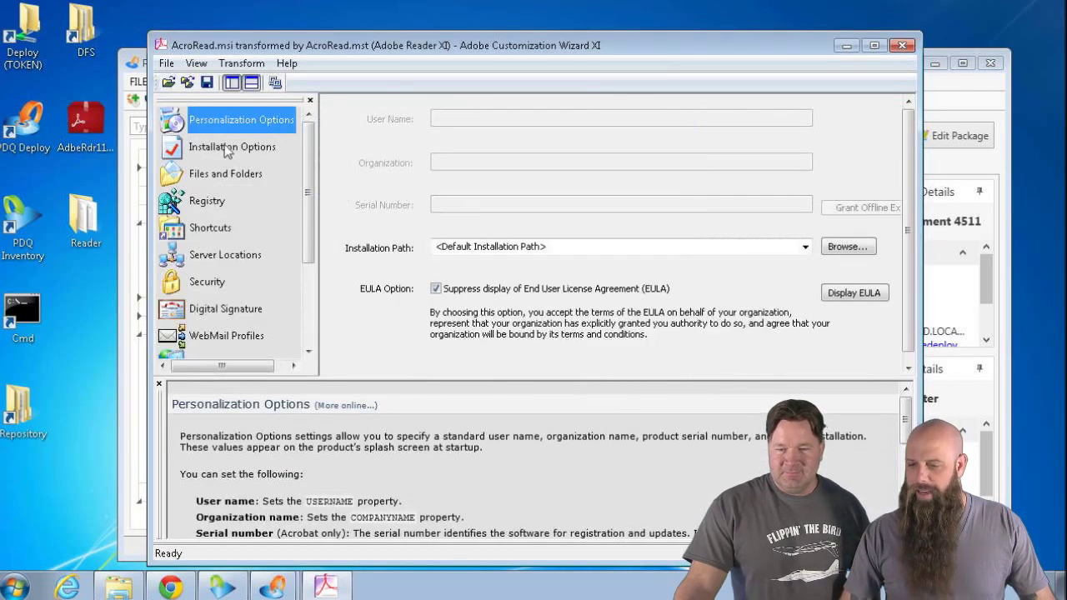
# Step: Configure the transform's installation options to run silently with no interface and to suppress the reboot
pyautogui.click(227, 150)
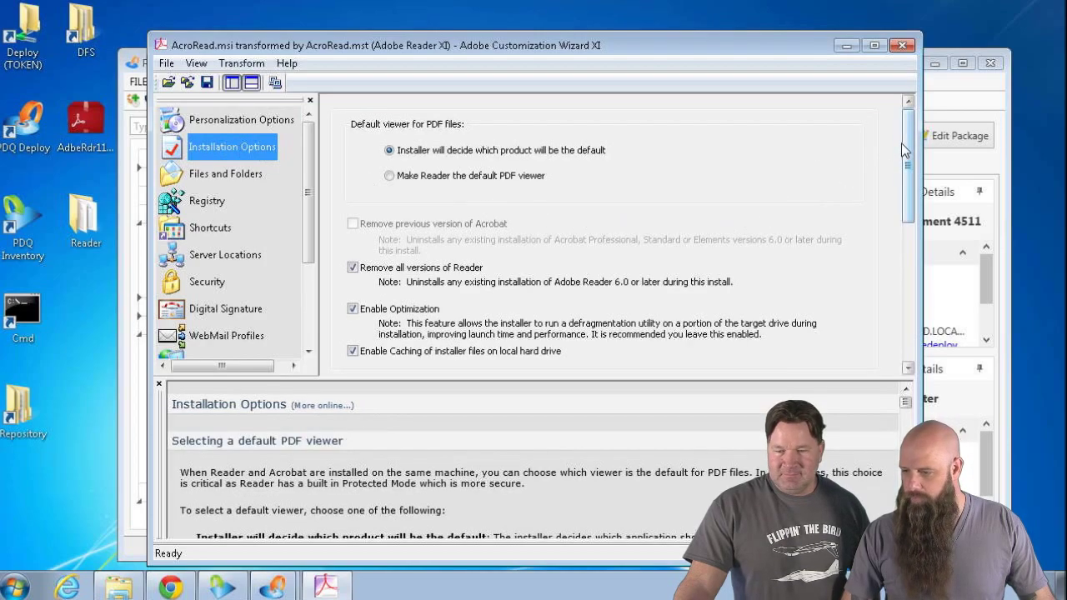
pyautogui.moveTo(901, 144); pyautogui.dragTo(911, 181)
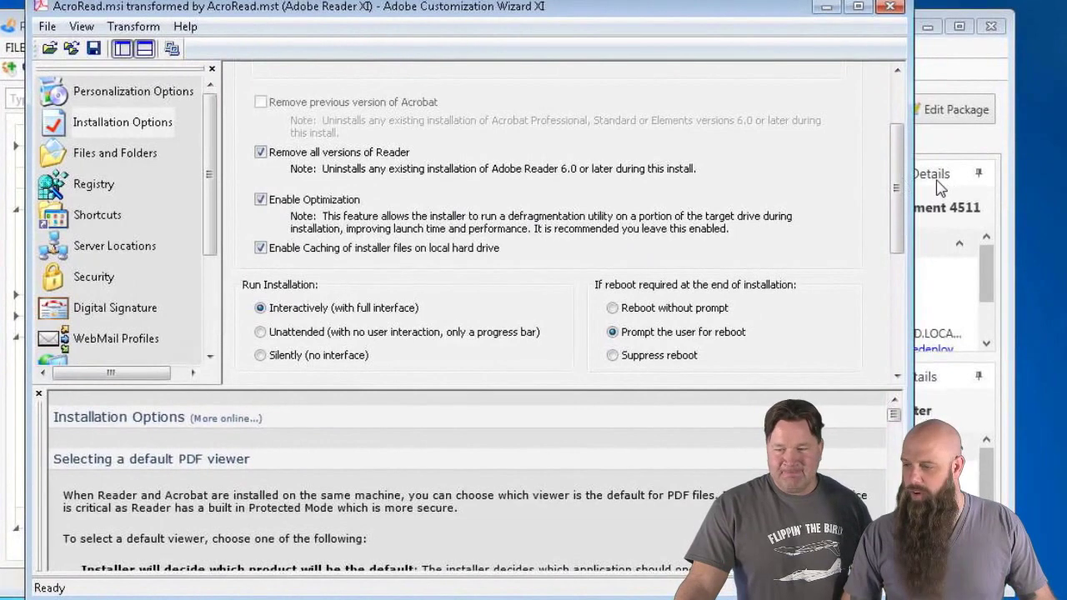
pyautogui.moveTo(898, 172); pyautogui.dragTo(899, 184)
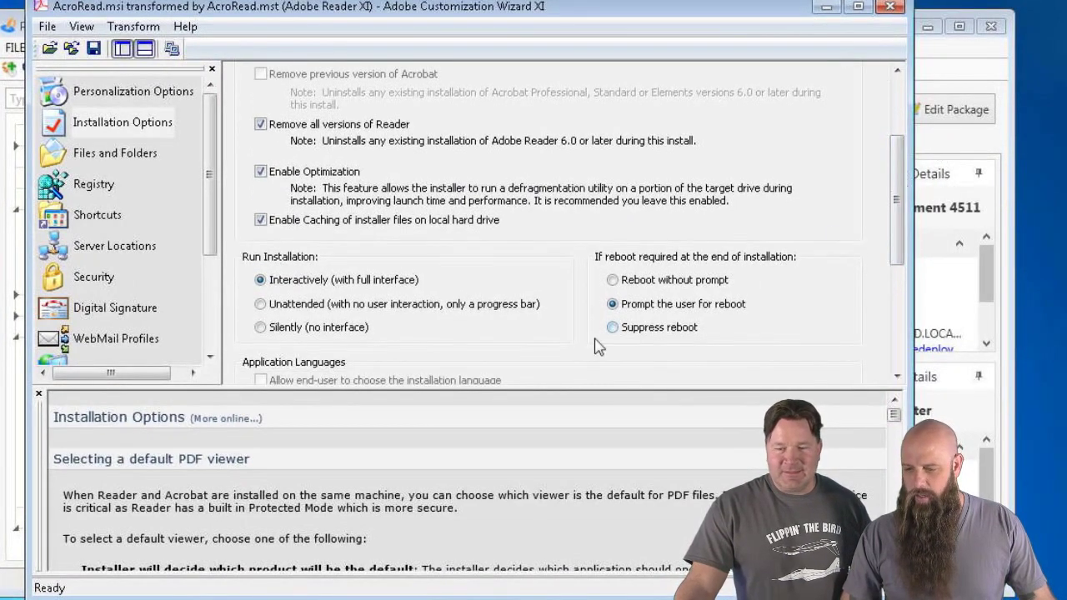
pyautogui.click(325, 328)
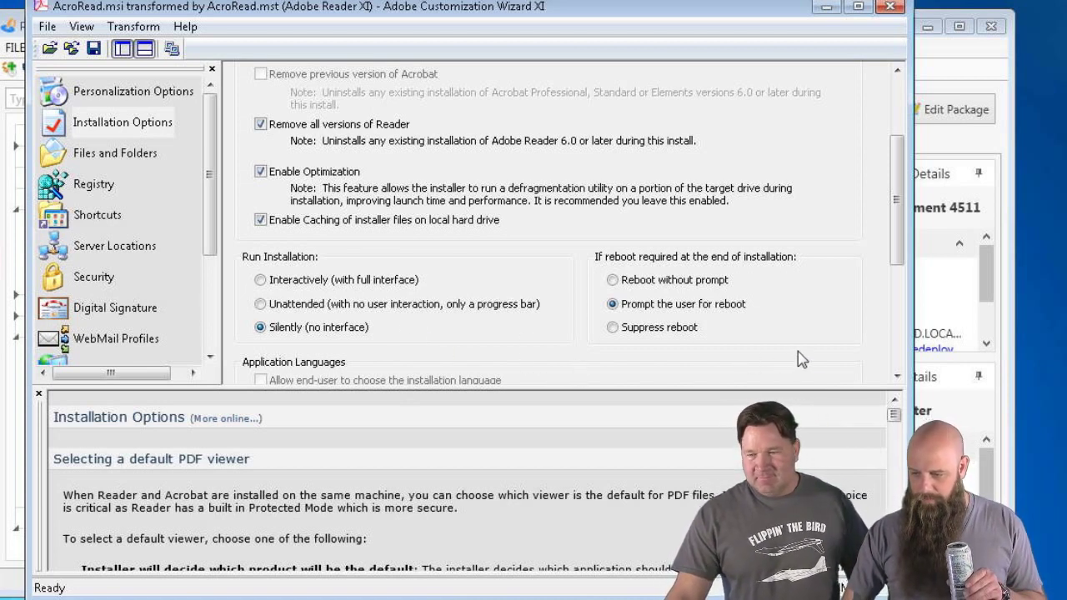
pyautogui.click(650, 329)
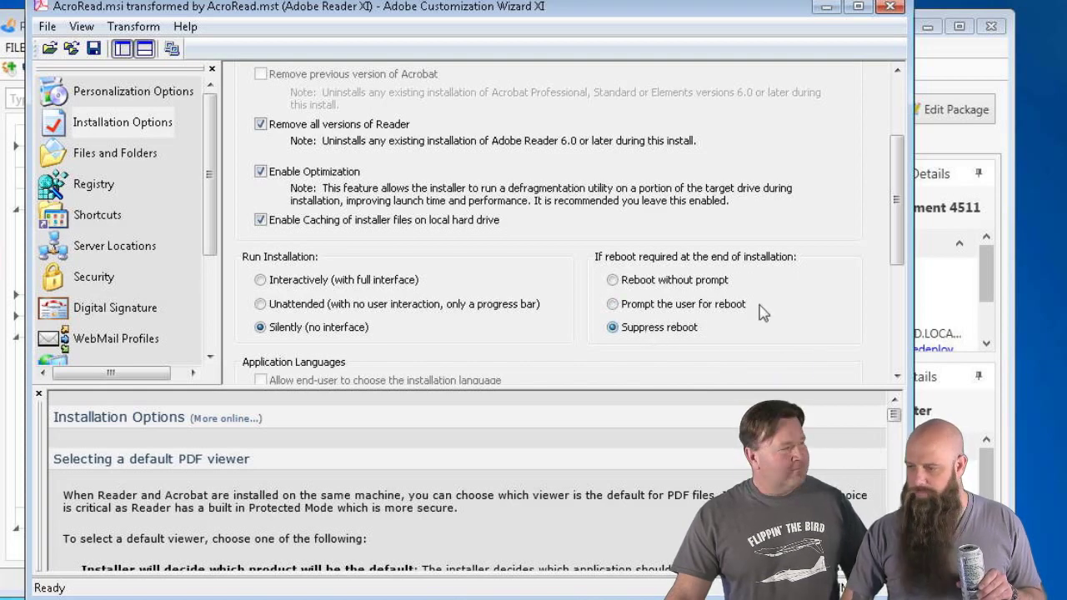
# Step: Save the changes to the AcroRead.mst transform and close the Customization Wizard
pyautogui.moveTo(898, 205); pyautogui.dragTo(900, 317)
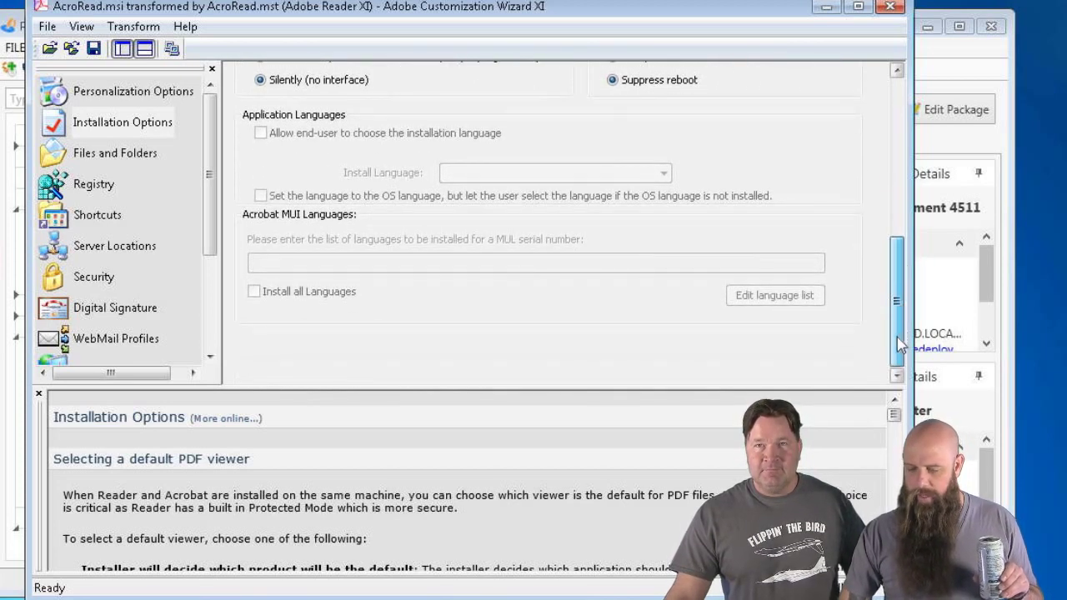
pyautogui.click(129, 27)
pyautogui.click(94, 48)
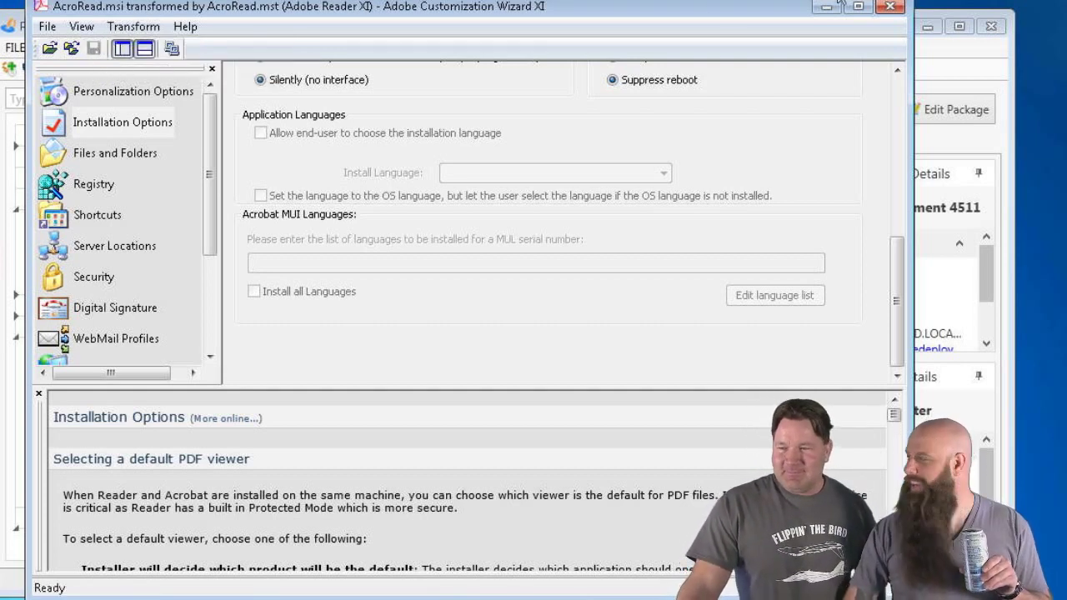
pyautogui.click(888, 8)
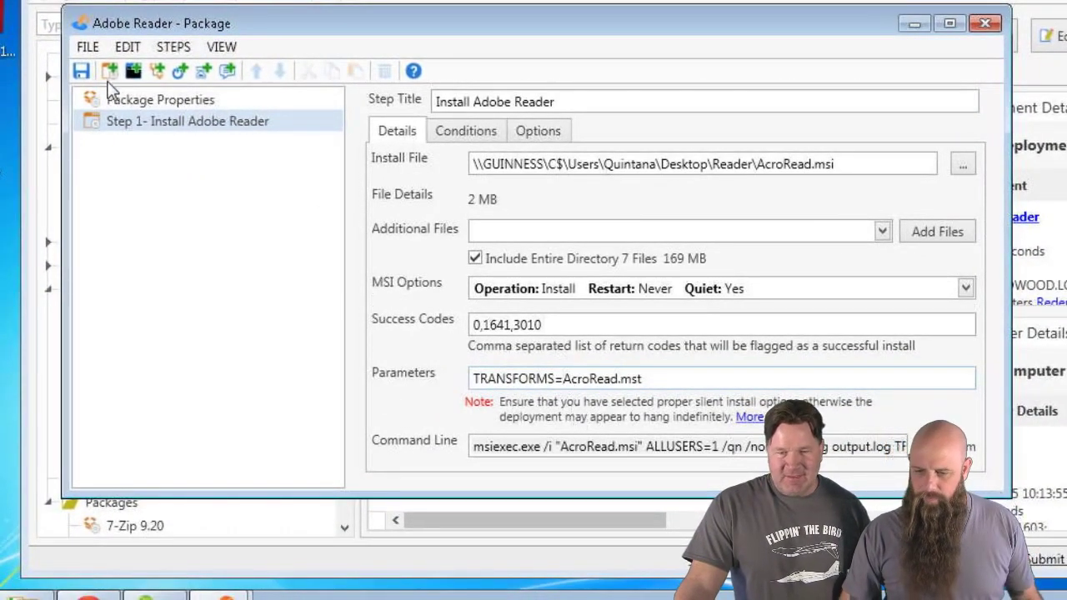
# Step: Save and close the Adobe Reader package in PDQ Deploy, and redeploy it to mackey
pyautogui.click(81, 71)
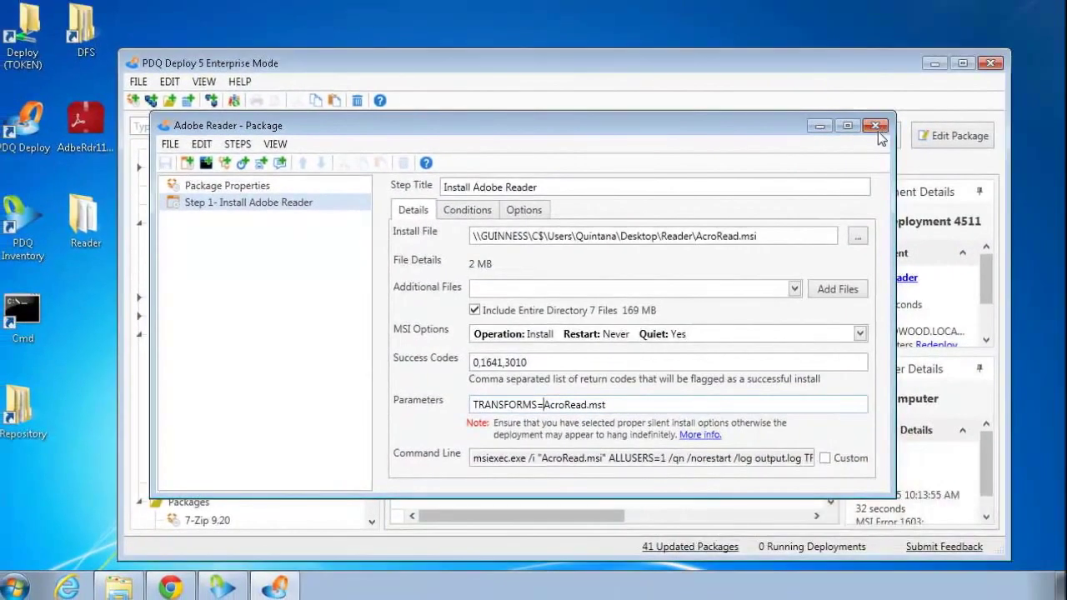
pyautogui.click(984, 23)
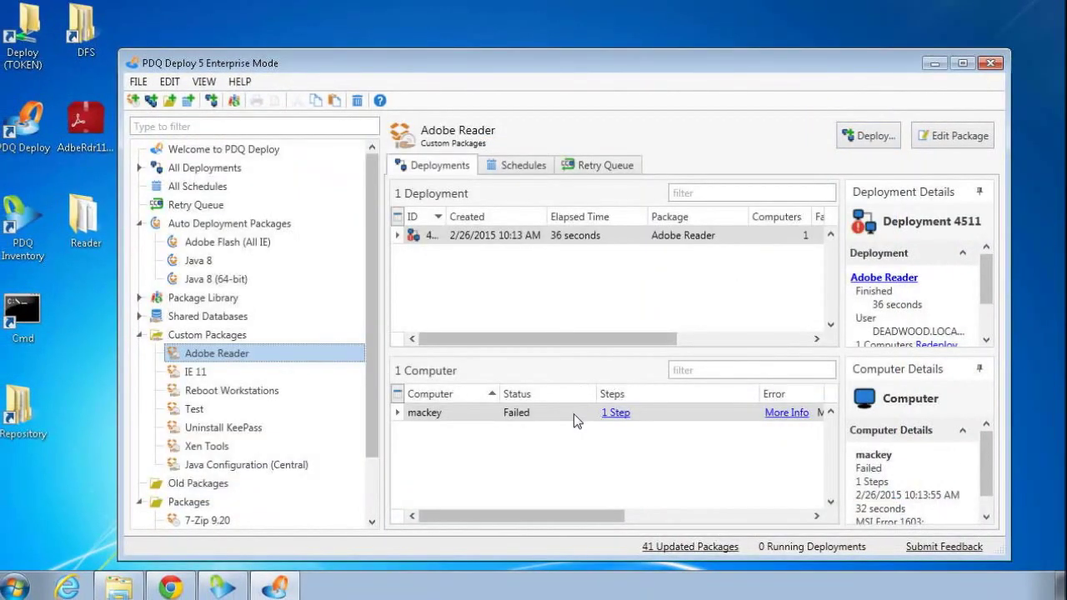
pyautogui.rightClick(574, 414)
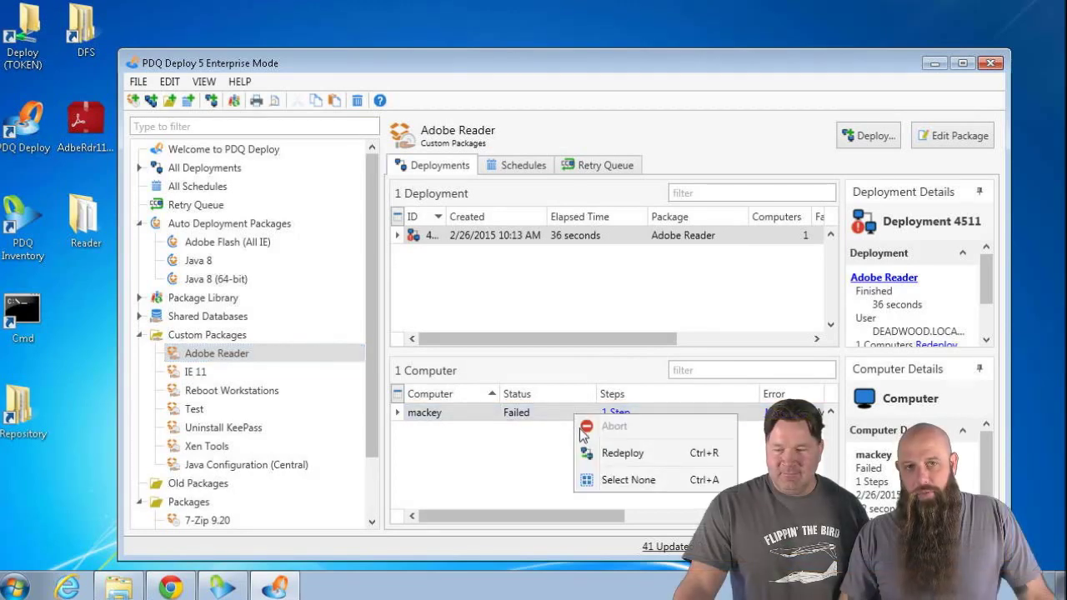
pyautogui.click(637, 475)
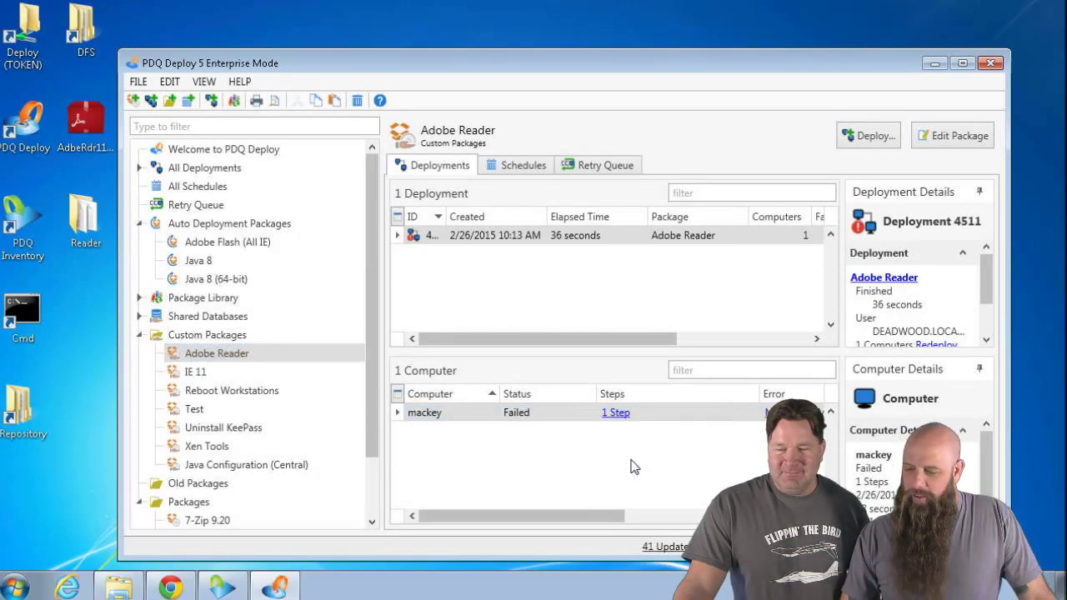
pyautogui.click(752, 451)
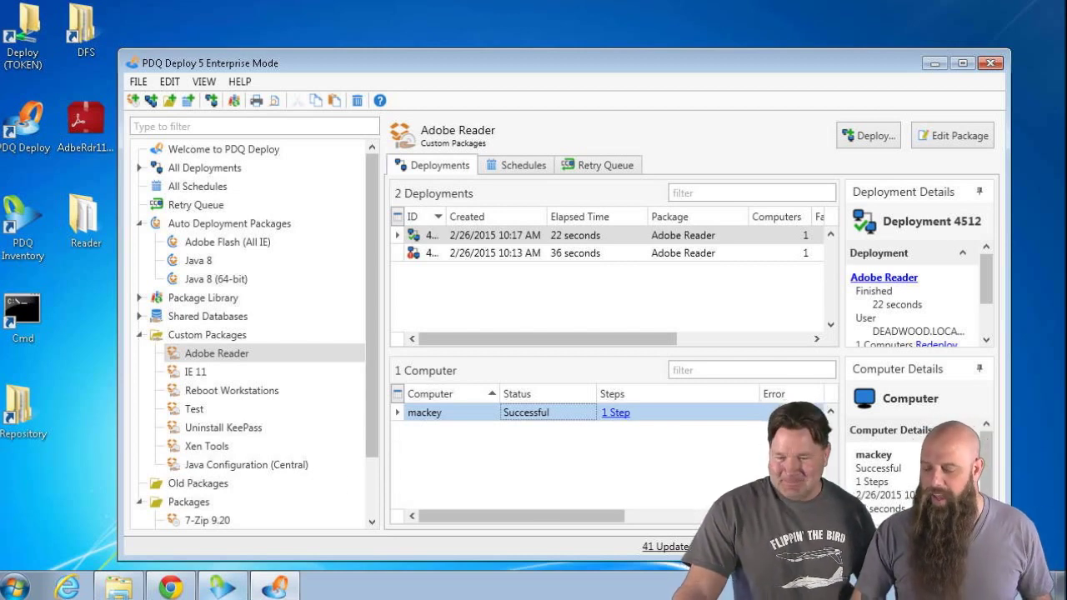
# Step: Switch to PDQ Inventory and check the Adobe Reader XI version installed on MACKEY, found in the Adobe Reader XI (Old) collection
pyautogui.moveTo(222, 588)
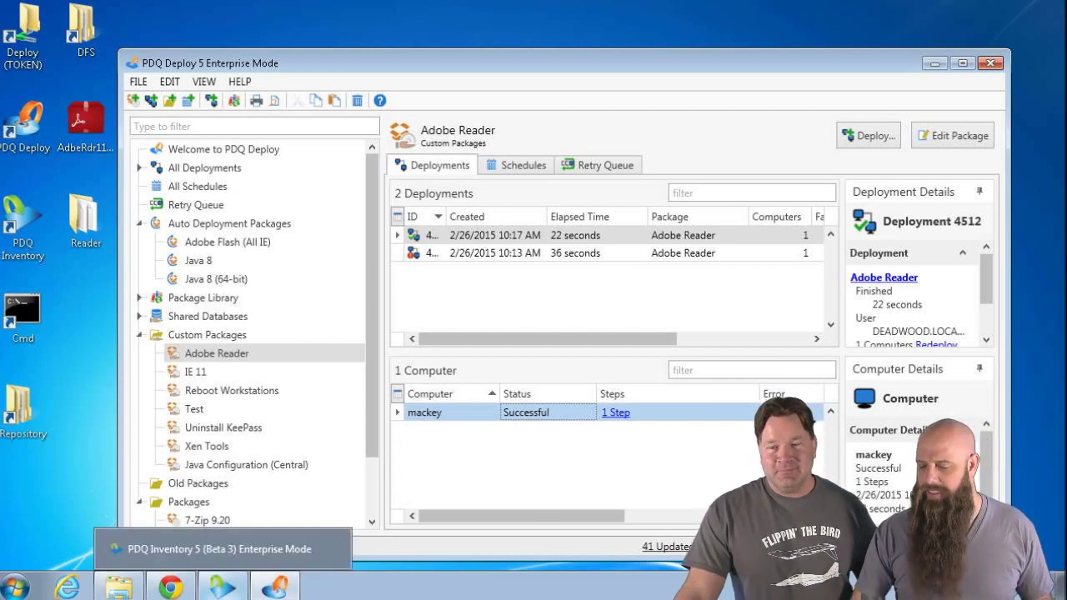
pyautogui.click(221, 588)
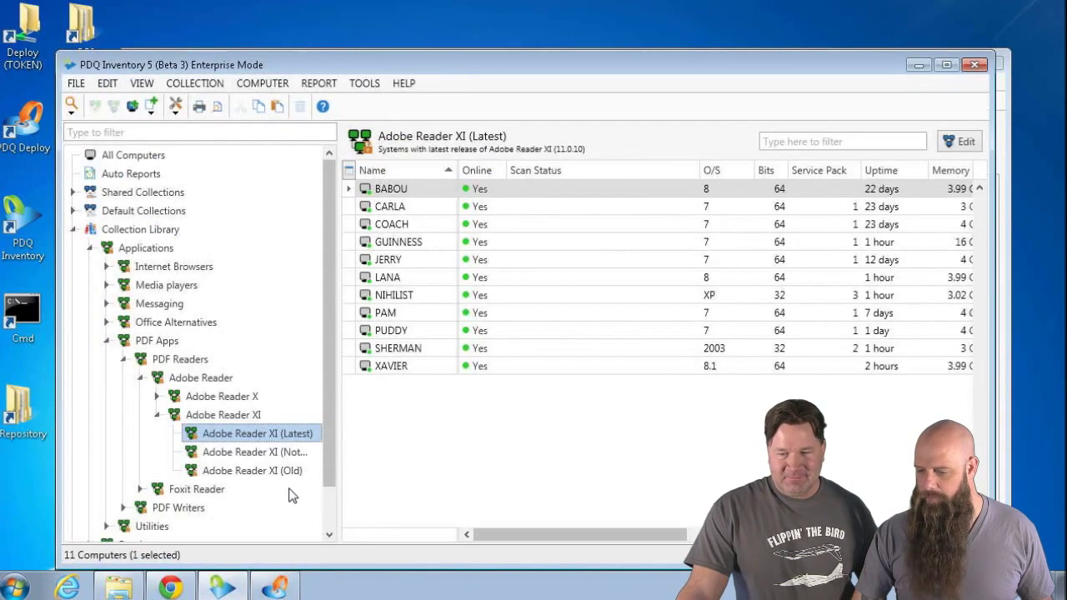
pyautogui.click(268, 470)
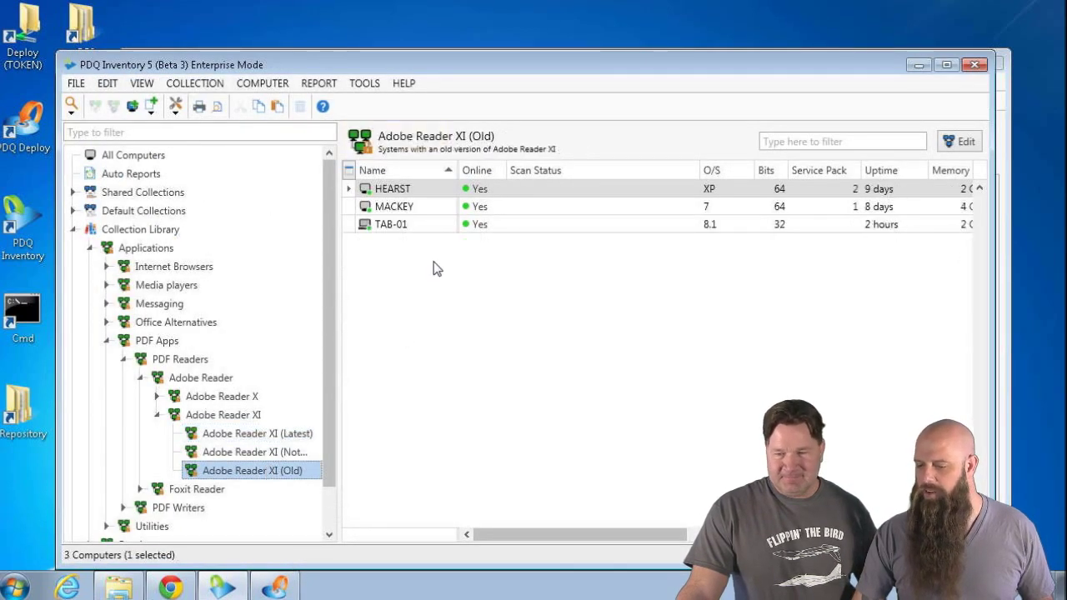
pyautogui.doubleClick(397, 207)
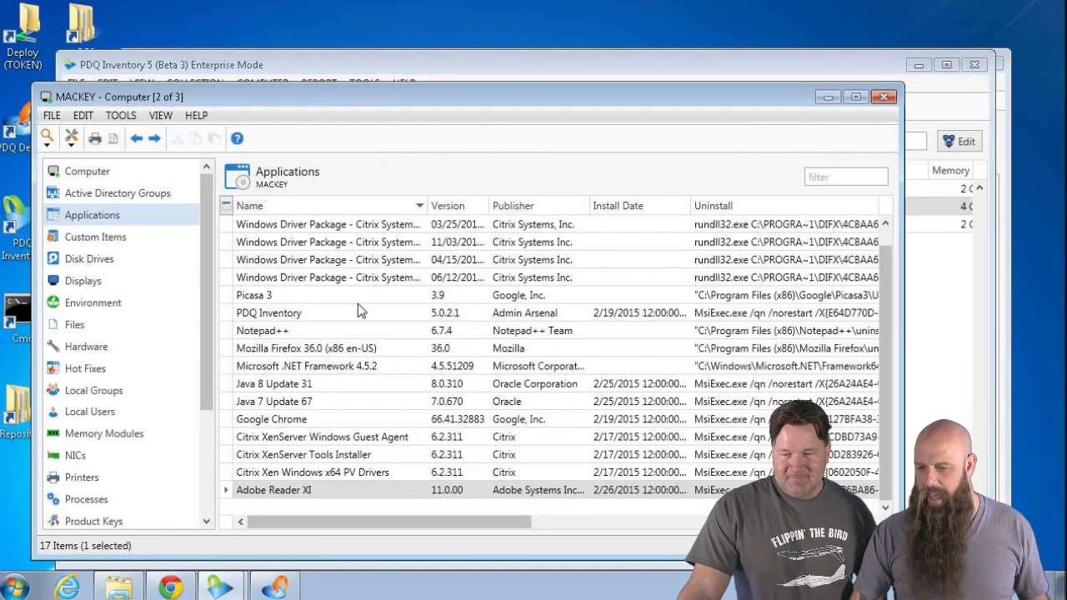
pyautogui.click(336, 207)
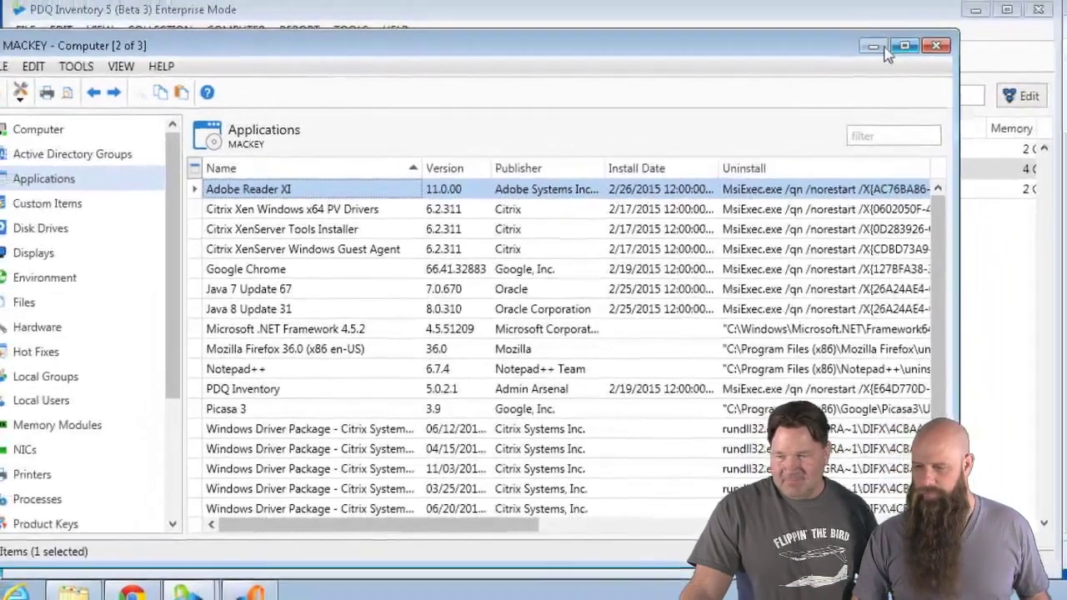
pyautogui.click(883, 50)
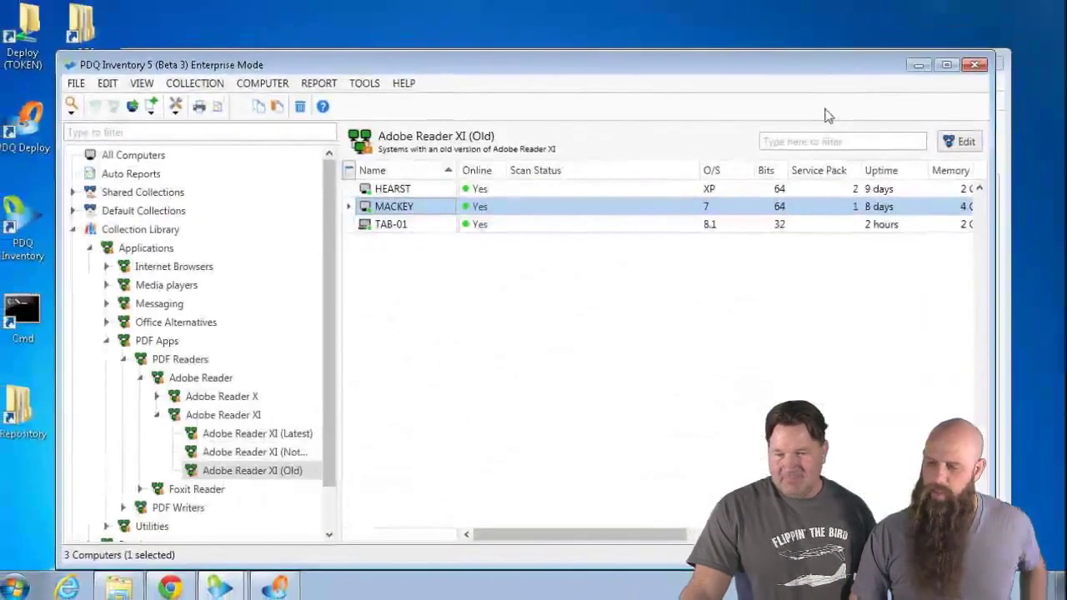
pyautogui.click(918, 66)
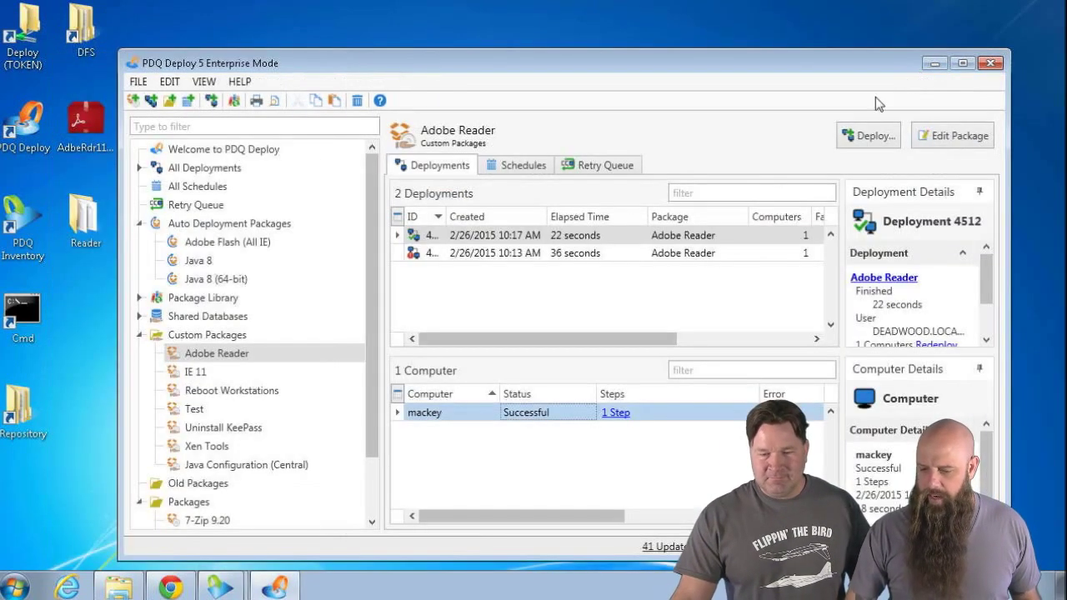
# Step: Reopen the Adobe Reader package in PDQ Deploy and add a second install step titled Apply Update 10
pyautogui.doubleClick(209, 354)
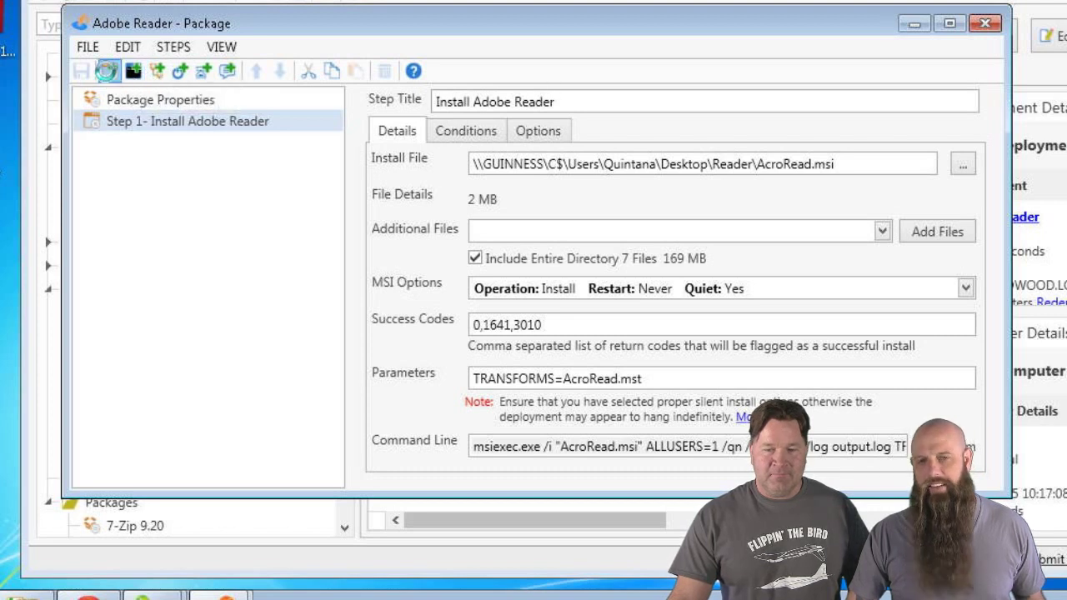
pyautogui.click(109, 71)
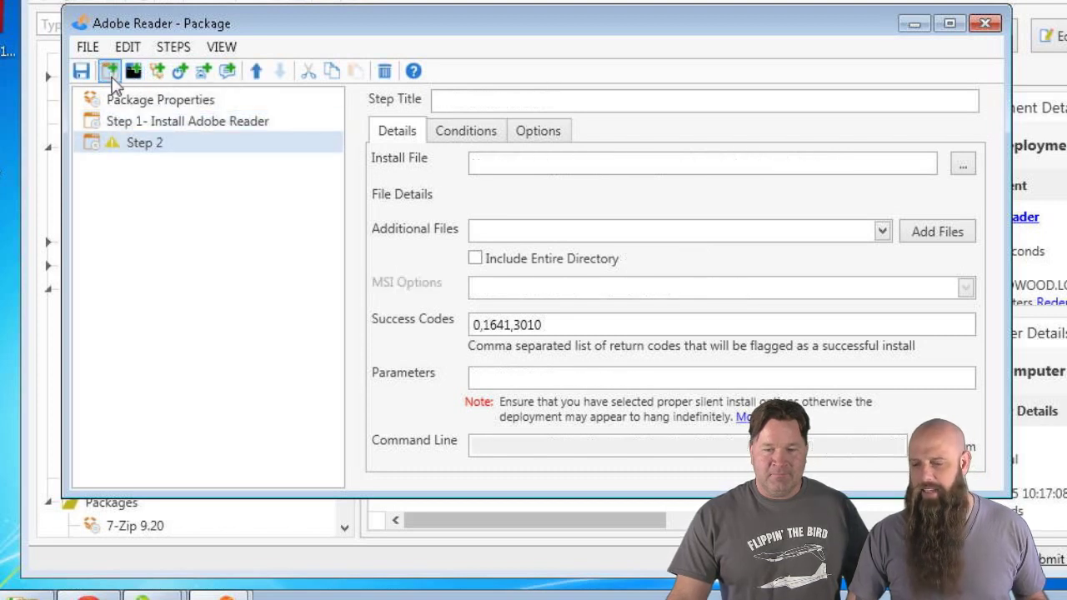
pyautogui.click(463, 102)
pyautogui.write('Appl')
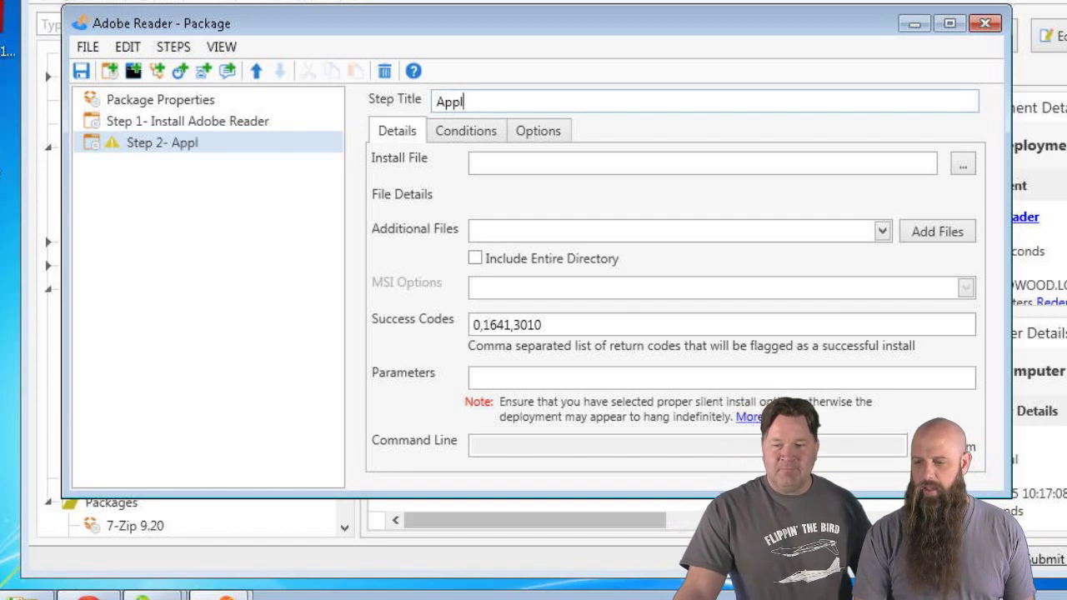
pyautogui.write('y Update 10')
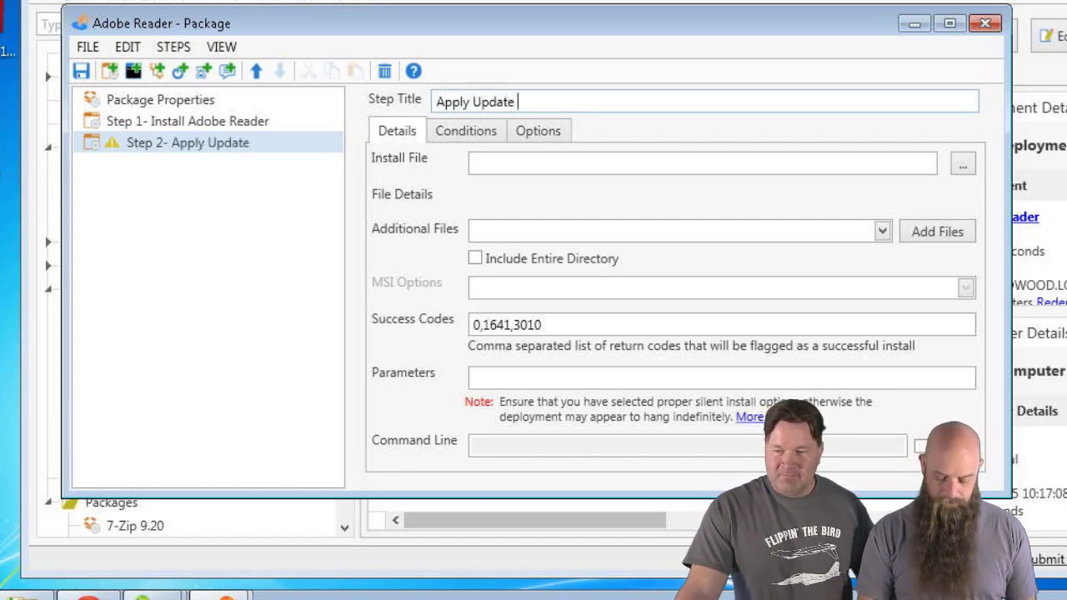
# Step: Choose AdbeRdrUpd11010.msp from the Reader folder as the install file of the Apply Update 10 step
pyautogui.click(963, 164)
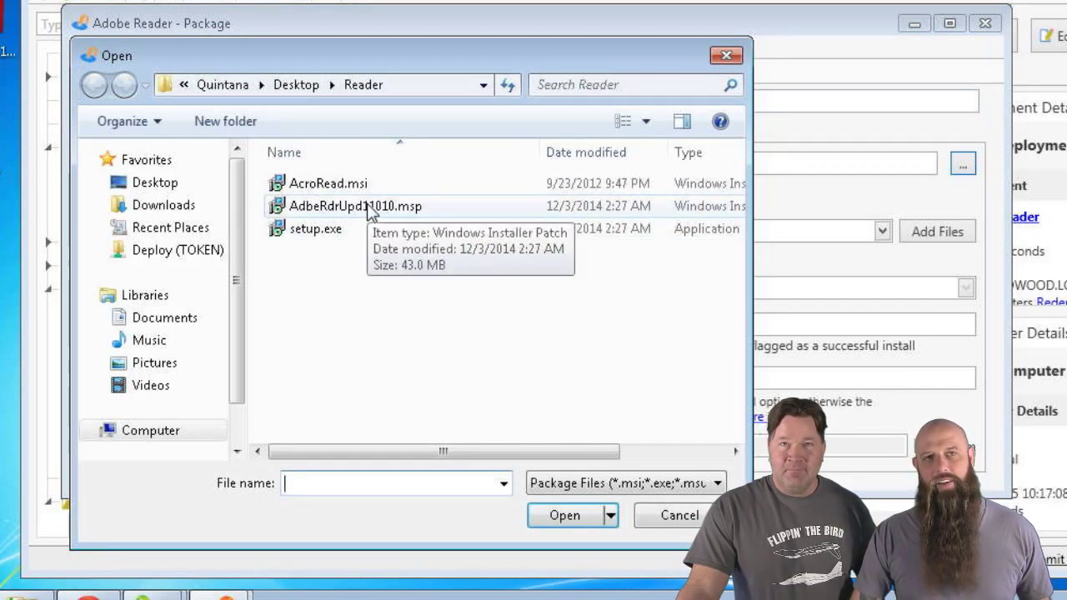
pyautogui.click(371, 210)
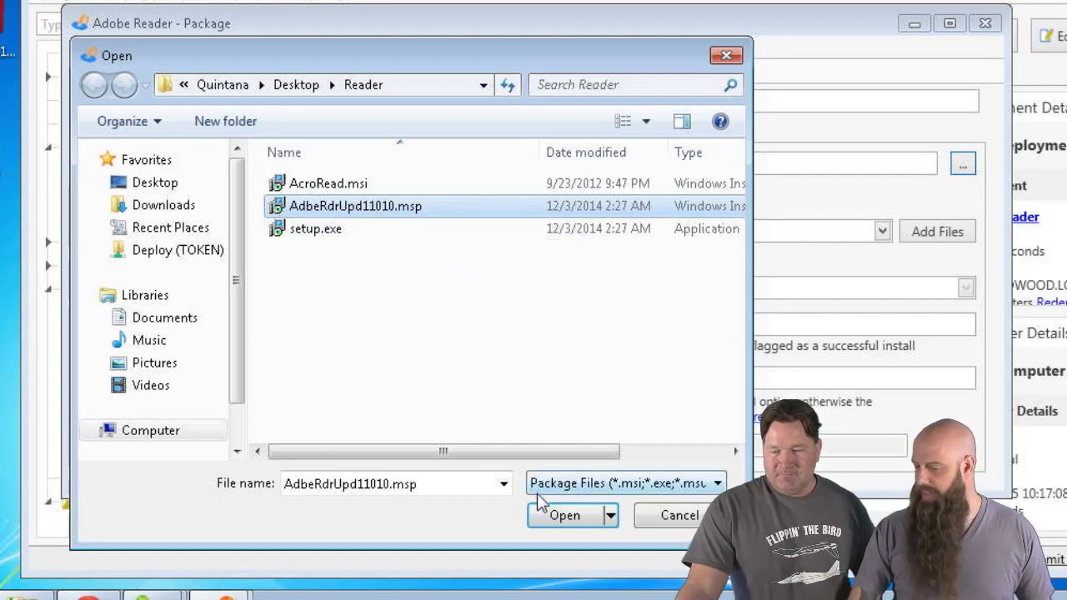
pyautogui.click(565, 515)
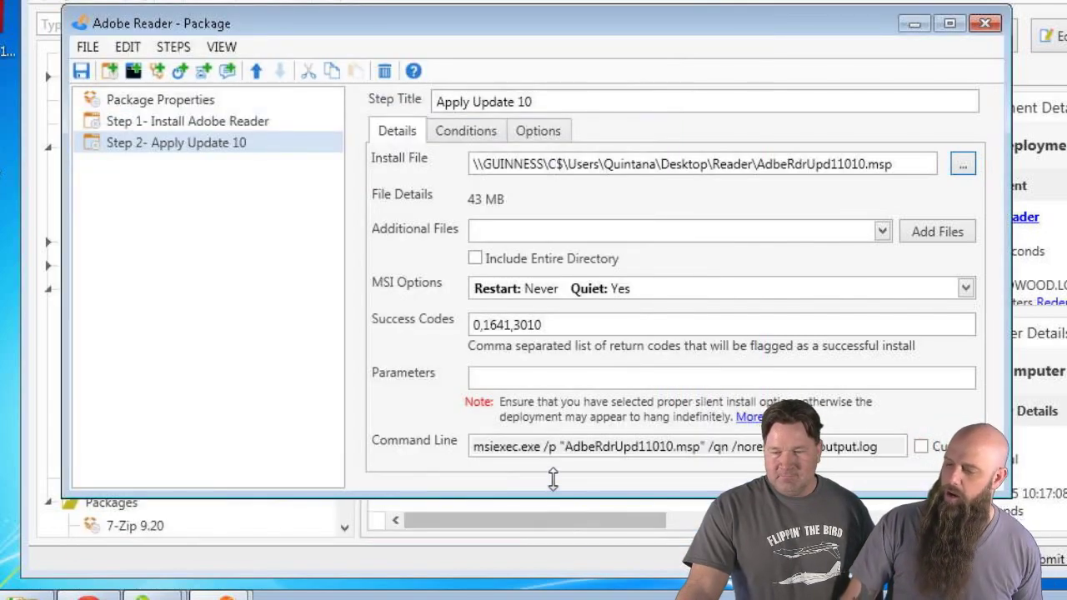
# Step: Check the MSI options of the Apply Update 10 step and save the Adobe Reader package
pyautogui.click(568, 302)
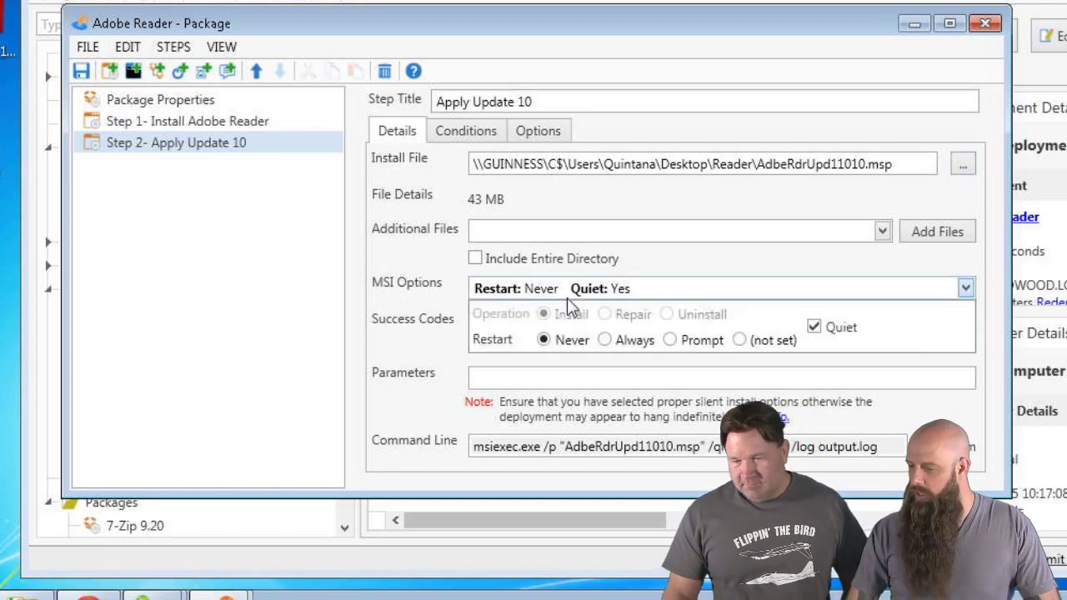
pyautogui.click(730, 256)
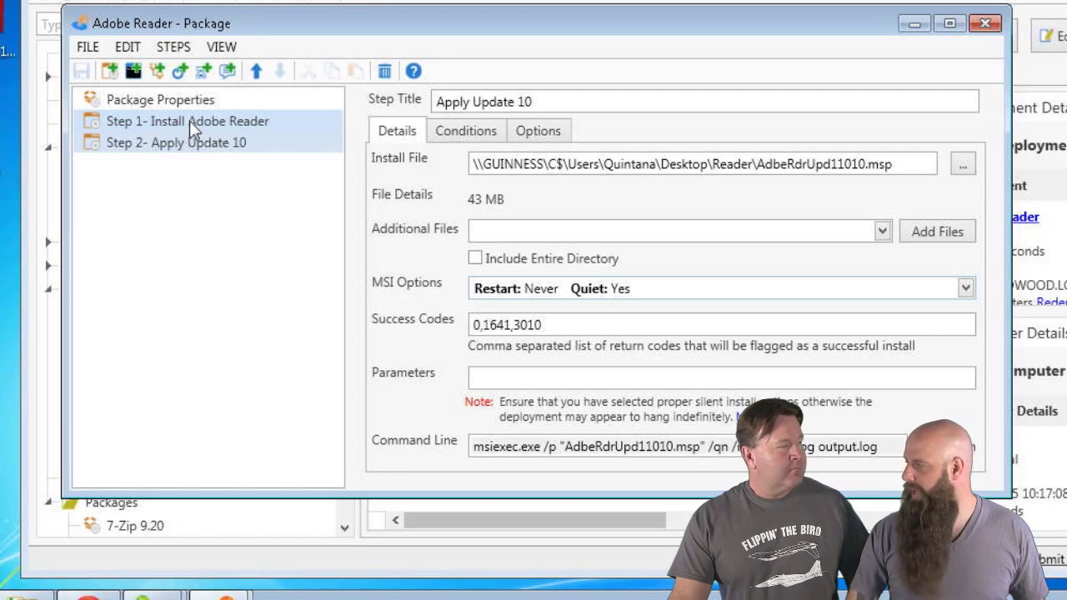
pyautogui.click(193, 151)
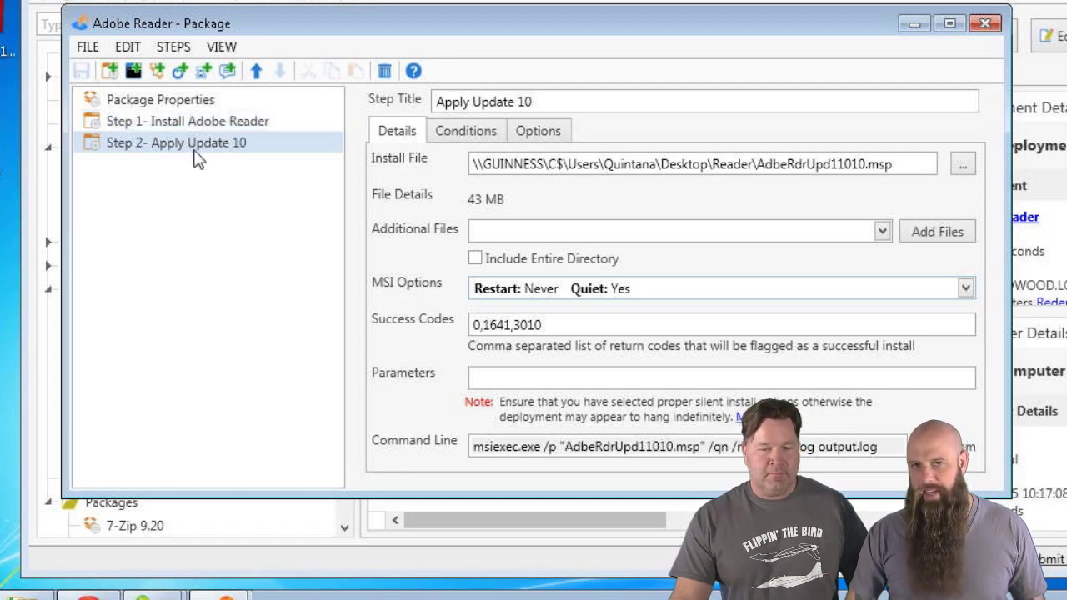
# Step: Close the package window and start a one-time Adobe Reader deployment, browsing PDQ Inventory computers in the Adobe Reader XI (Not Installed) collection for targets
pyautogui.click(985, 24)
pyautogui.hotkey('ctrl', 'd')
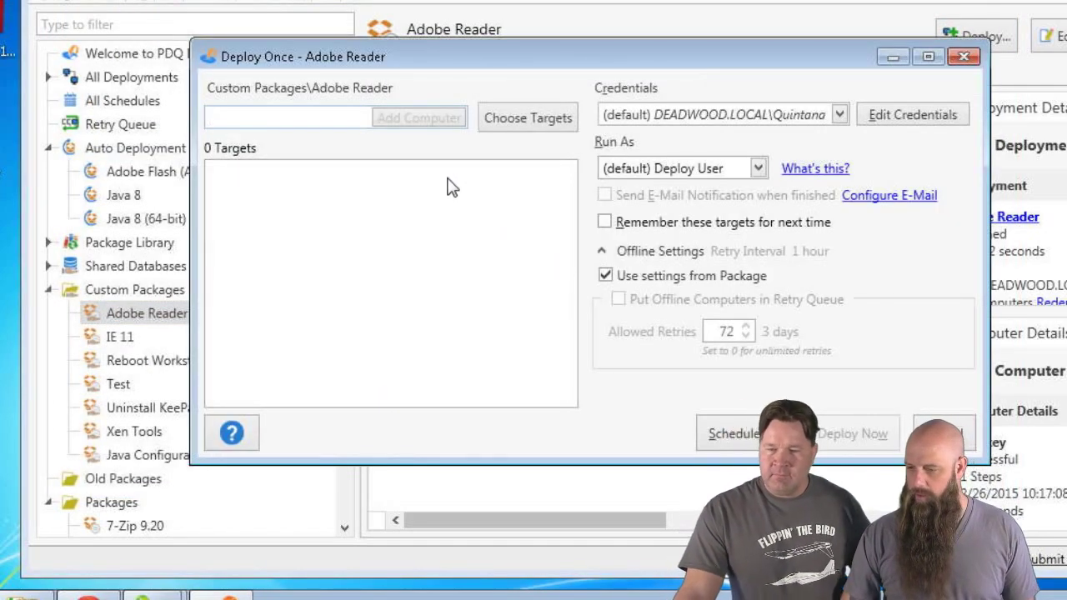
pyautogui.click(544, 117)
pyautogui.click(538, 175)
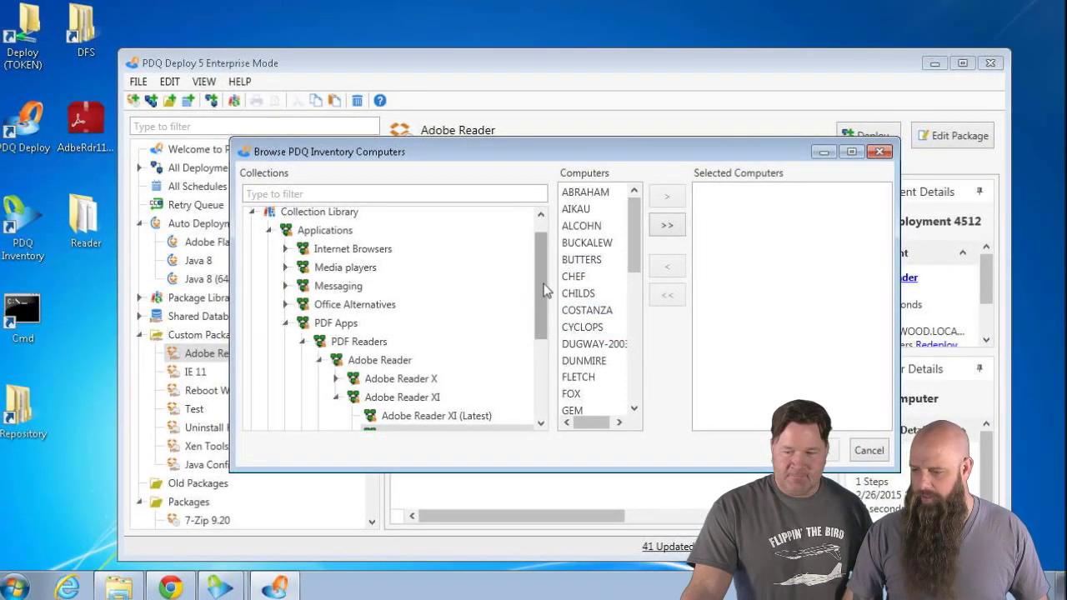
pyautogui.moveTo(543, 283); pyautogui.dragTo(544, 319)
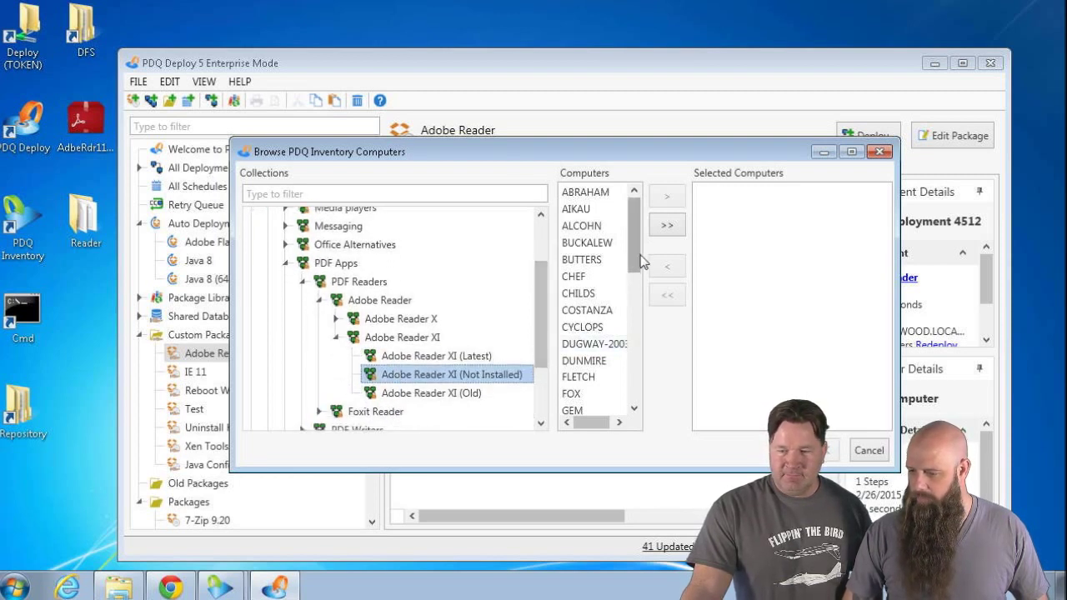
# Step: Add KRUSTY and STORM from the Adobe Reader XI (Not Installed) collection to the selected computers
pyautogui.moveTo(638, 257); pyautogui.dragTo(642, 331)
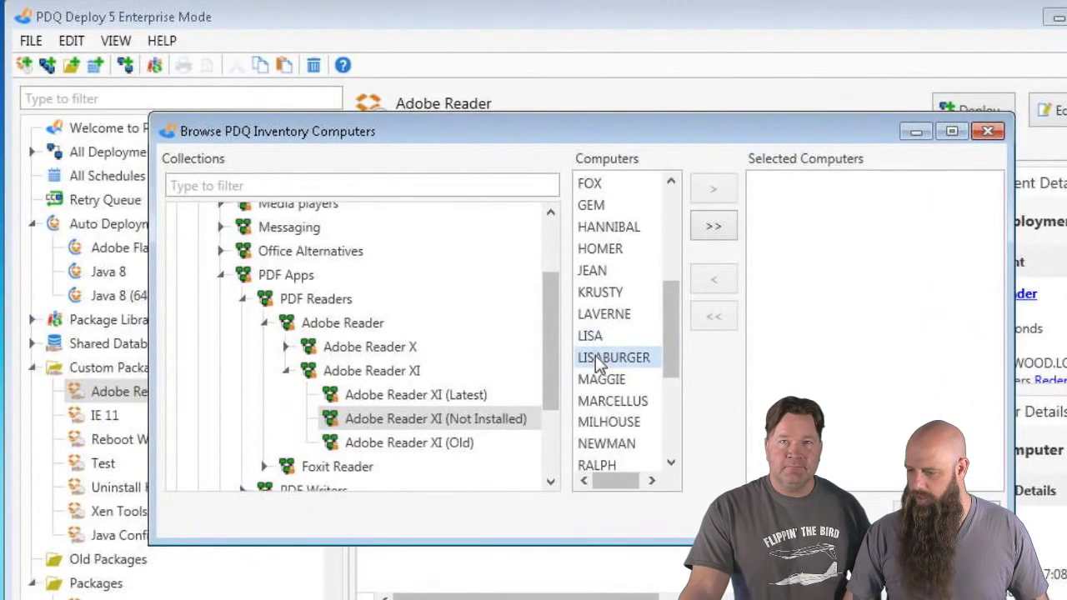
pyautogui.doubleClick(614, 293)
pyautogui.scroll(-1, 674, 427)
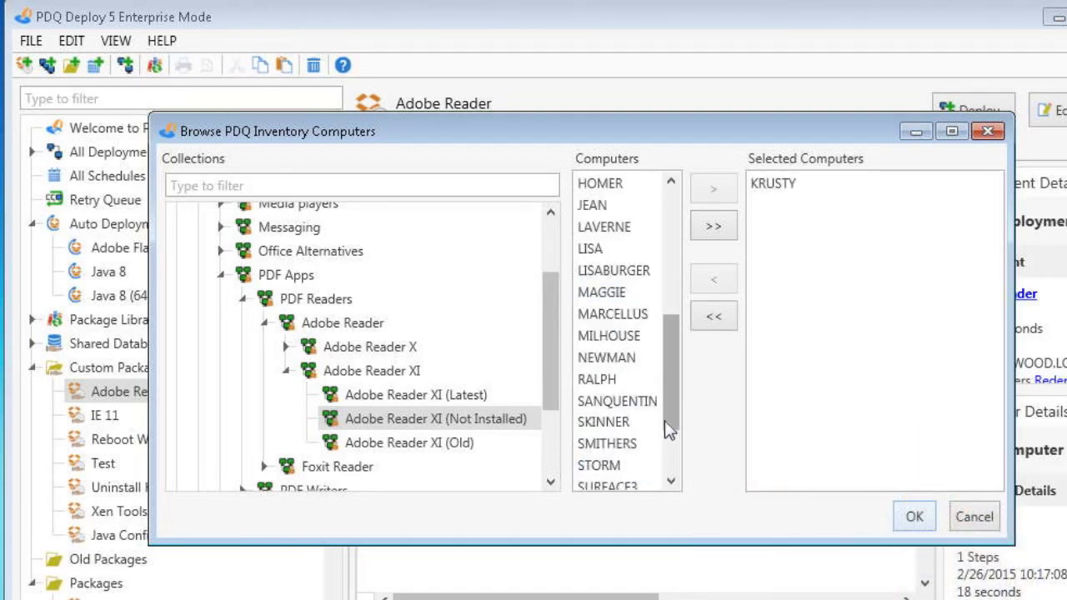
pyautogui.scroll(-2, 662, 424)
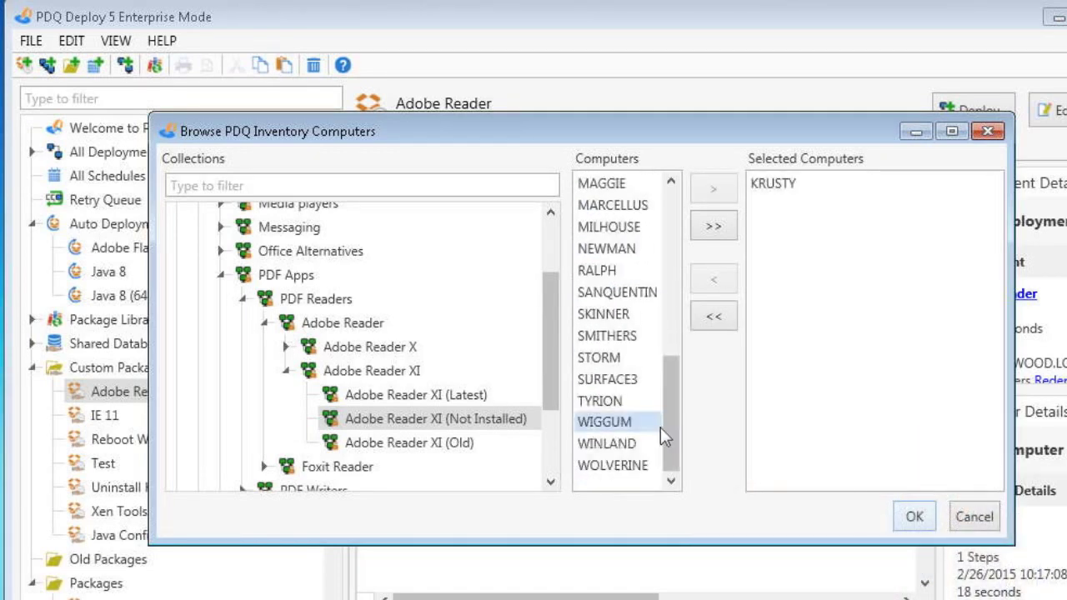
pyautogui.doubleClick(609, 353)
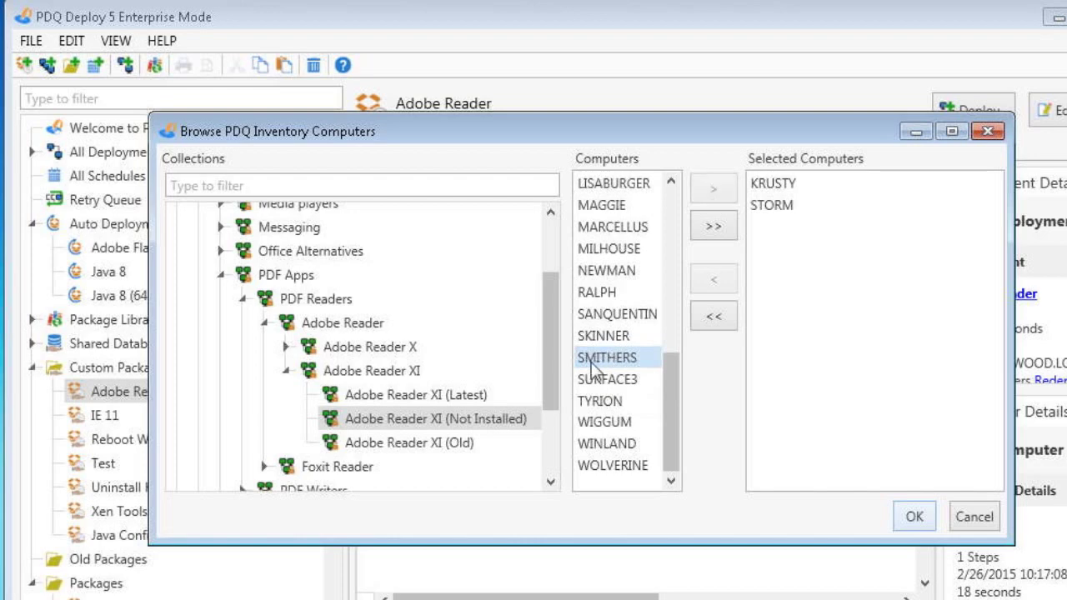
# Step: View the Adobe Reader XI (Old) collection, accept the selected target computers and deploy the Adobe Reader package immediately
pyautogui.click(454, 442)
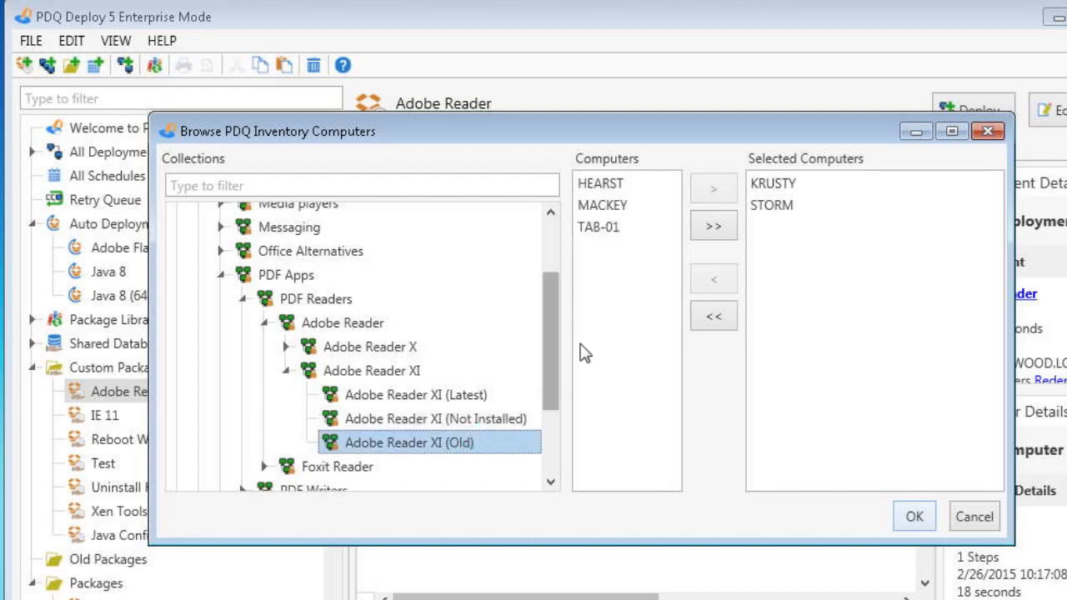
pyautogui.click(911, 517)
pyautogui.click(840, 514)
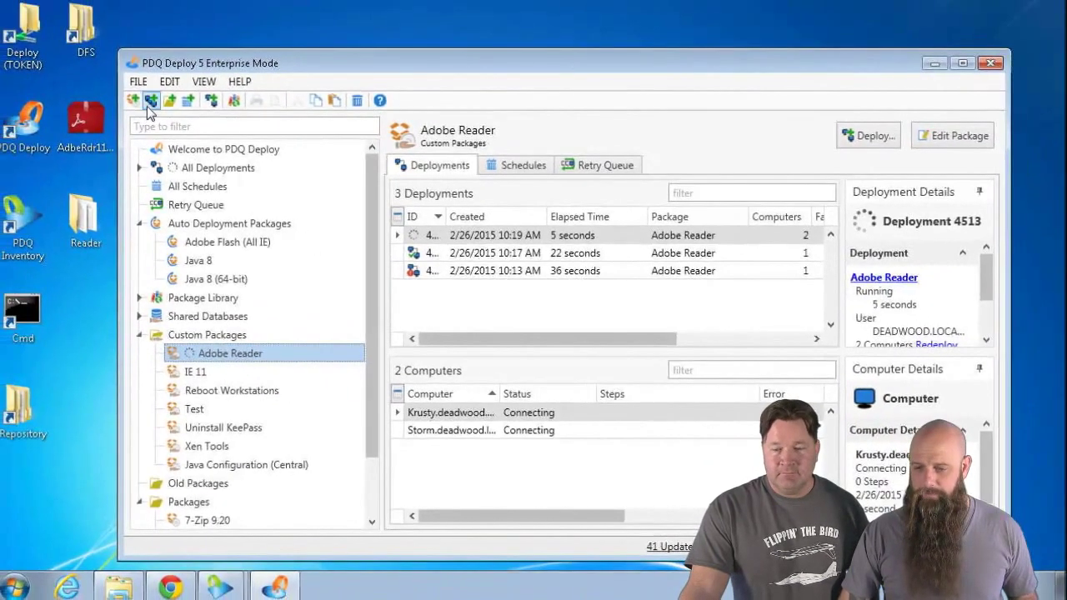
# Step: Create a new package named Adobe Reader XI Update 10
pyautogui.click(150, 100)
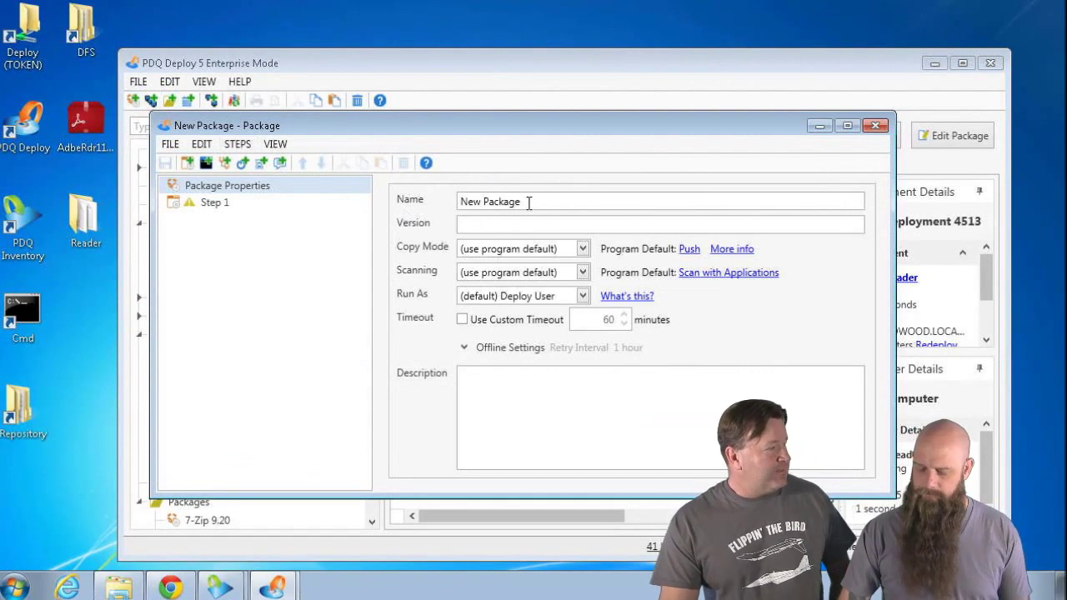
pyautogui.moveTo(529, 204); pyautogui.dragTo(459, 208)
pyautogui.write('Update')
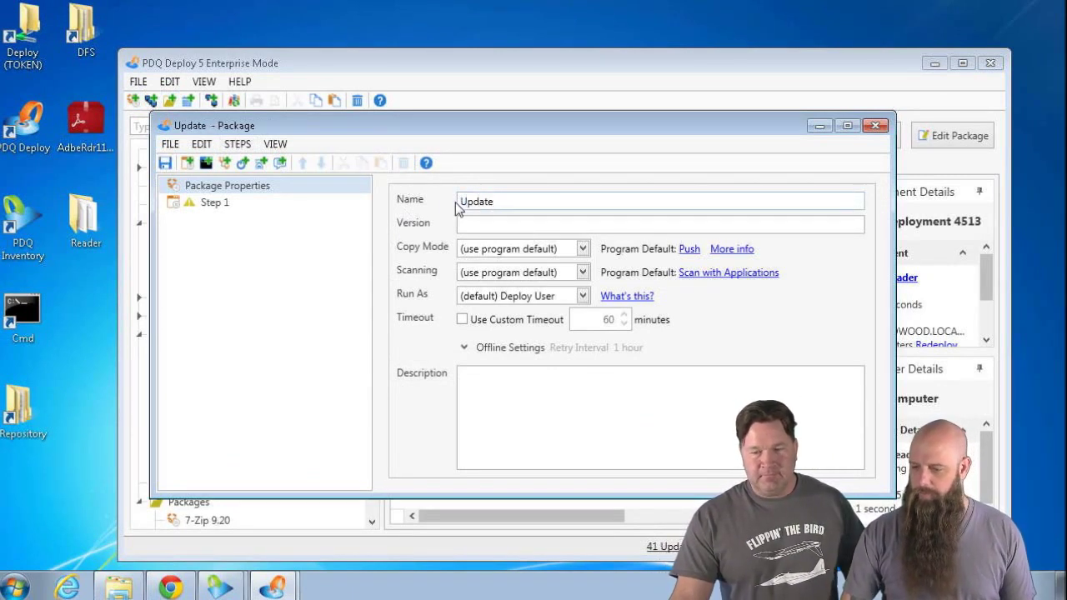
pyautogui.moveTo(496, 203); pyautogui.dragTo(428, 205)
pyautogui.write('A')
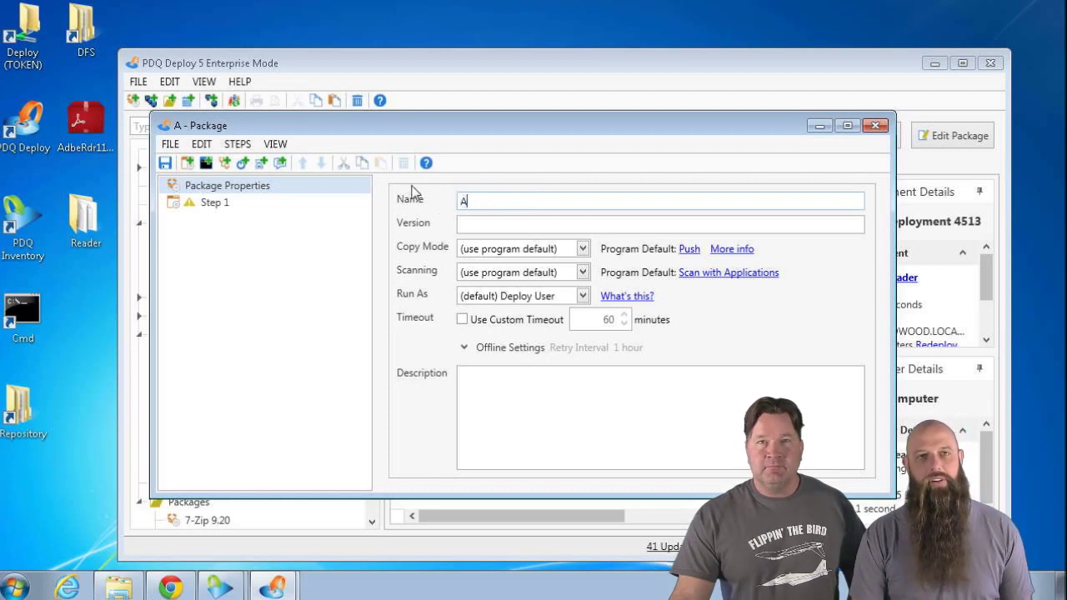
pyautogui.write('dobe R')
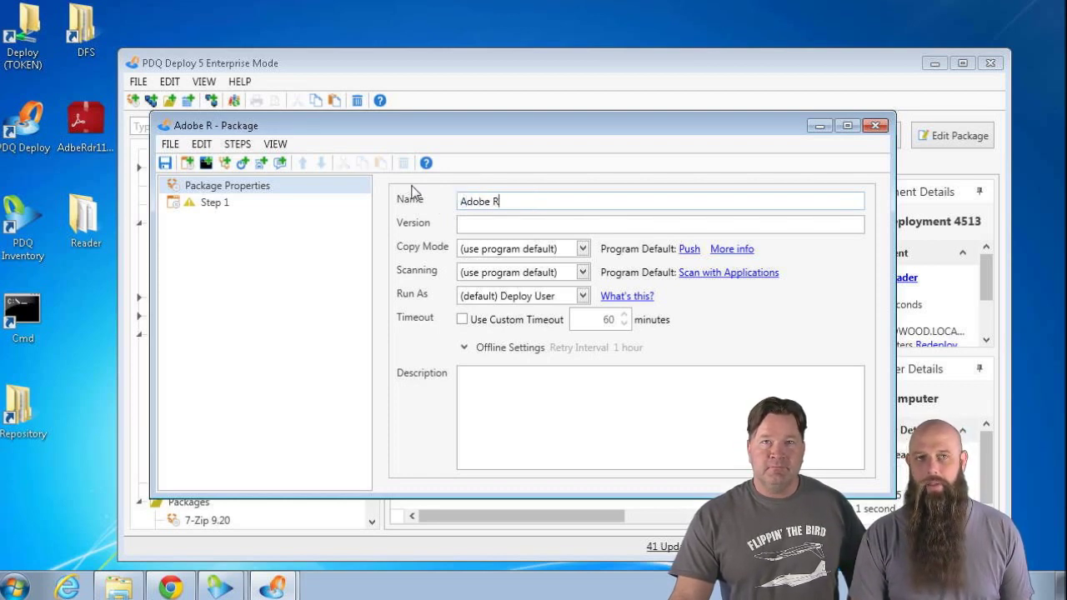
pyautogui.write('eader ')
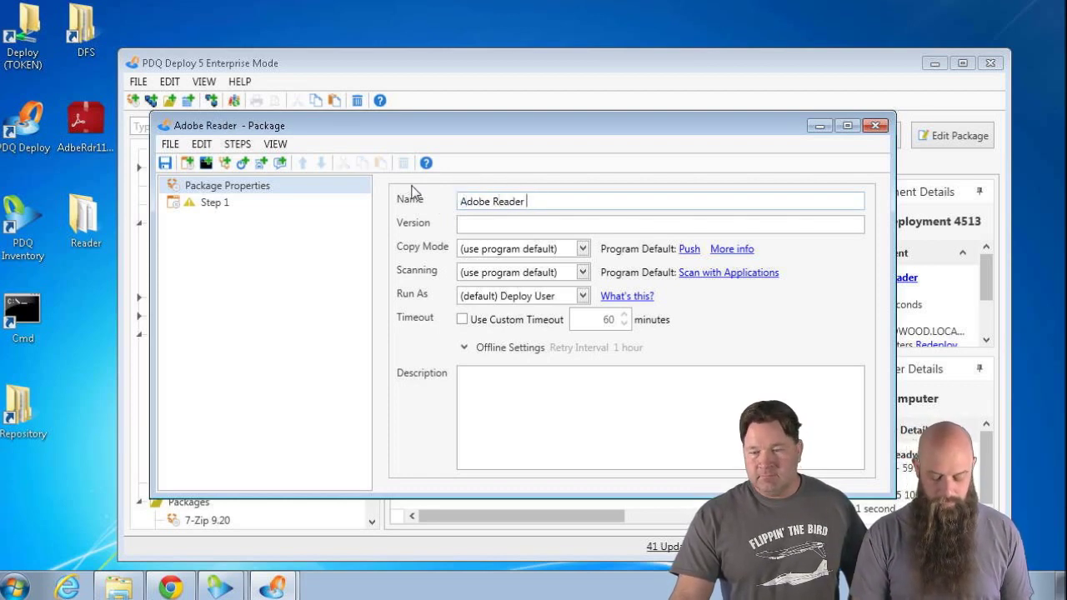
pyautogui.write('XI Update ')
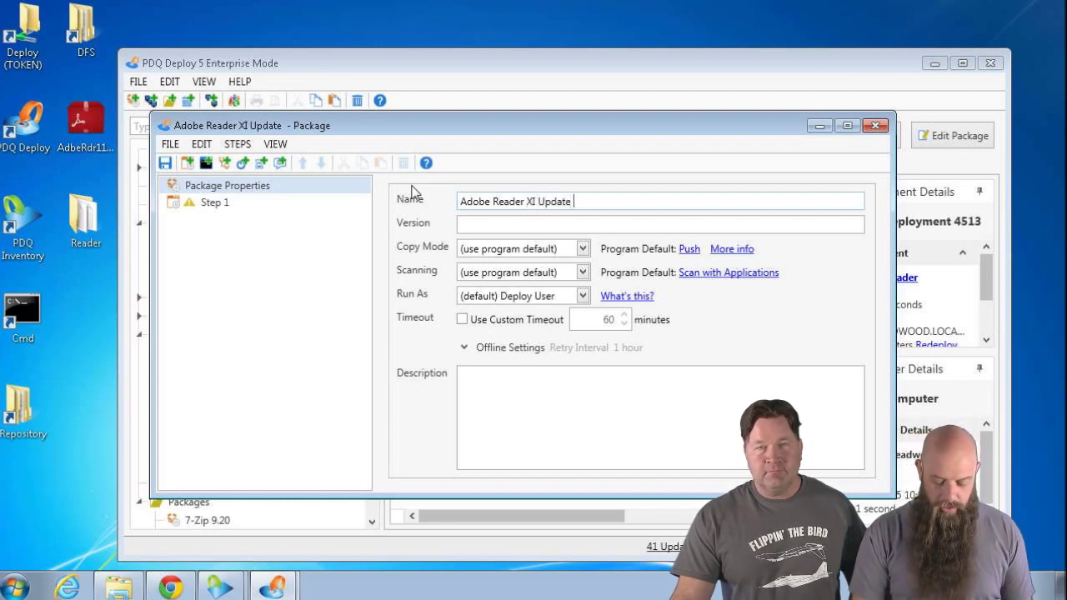
pyautogui.write('10')
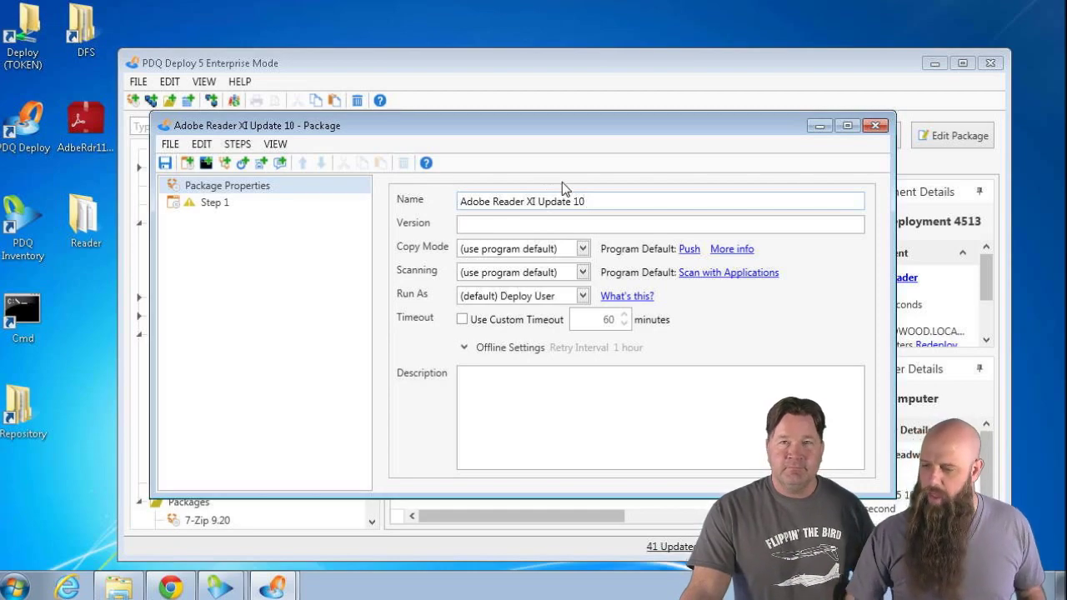
# Step: Choose AdbeRdrUpd11010.msp from the Reader folder as the install file of Step 1, then save and close the package
pyautogui.click(215, 206)
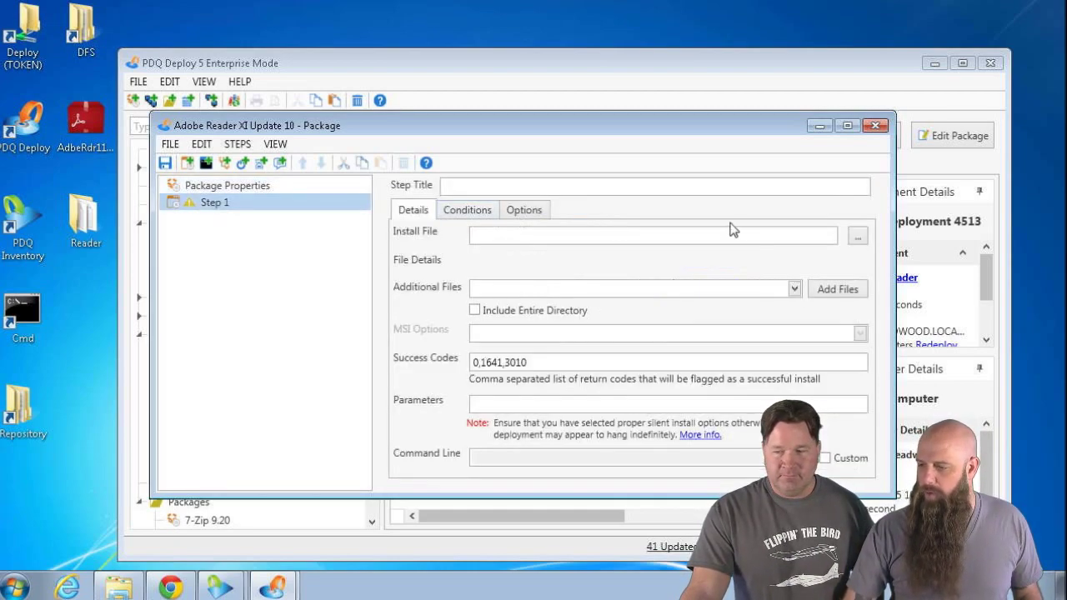
pyautogui.click(855, 236)
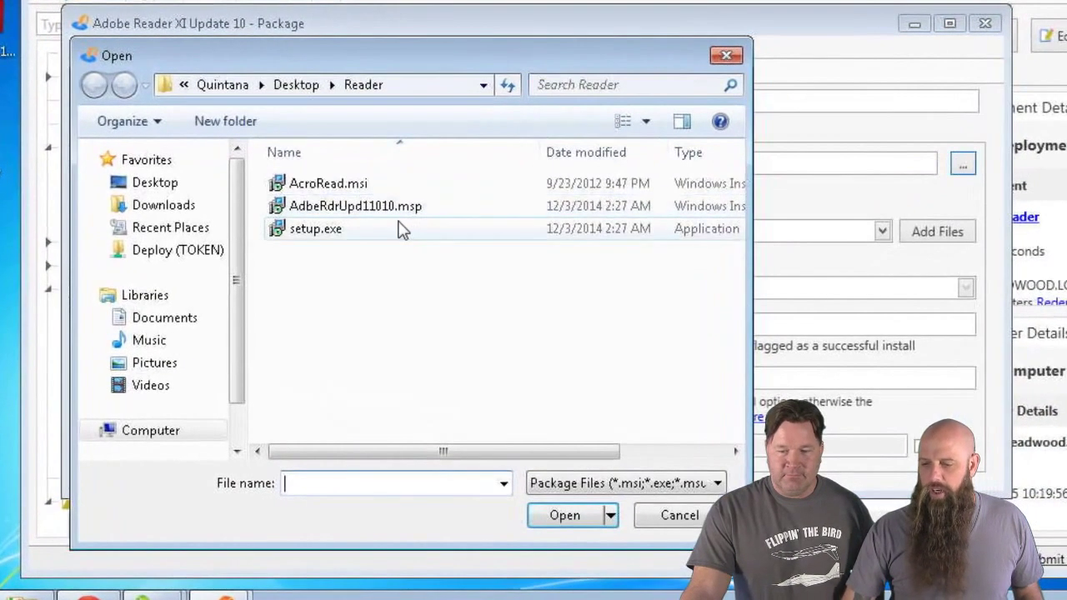
pyautogui.click(415, 276)
pyautogui.doubleClick(398, 215)
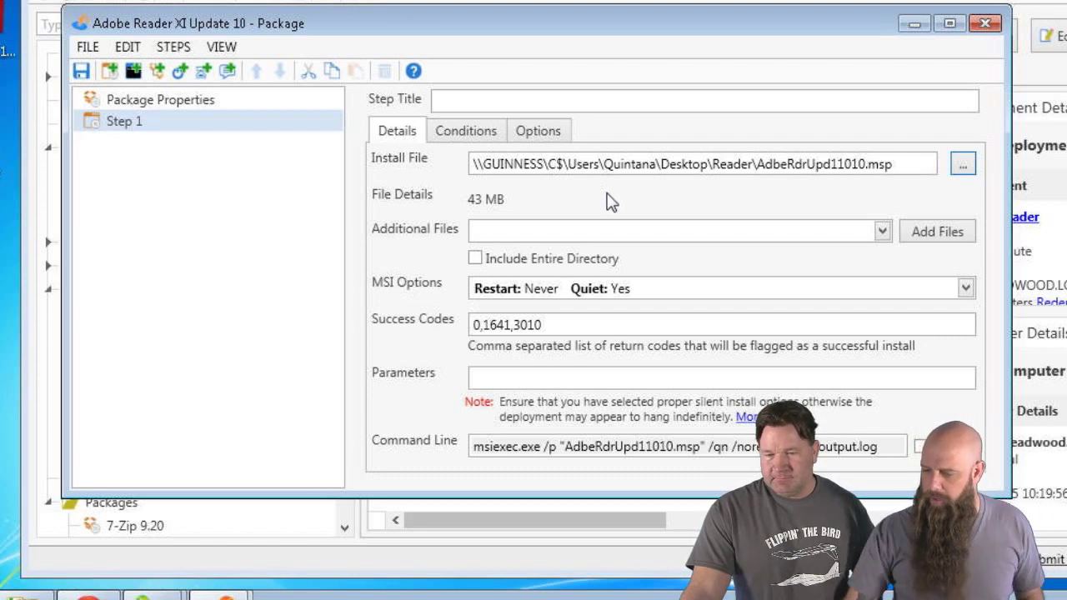
pyautogui.moveTo(595, 205)
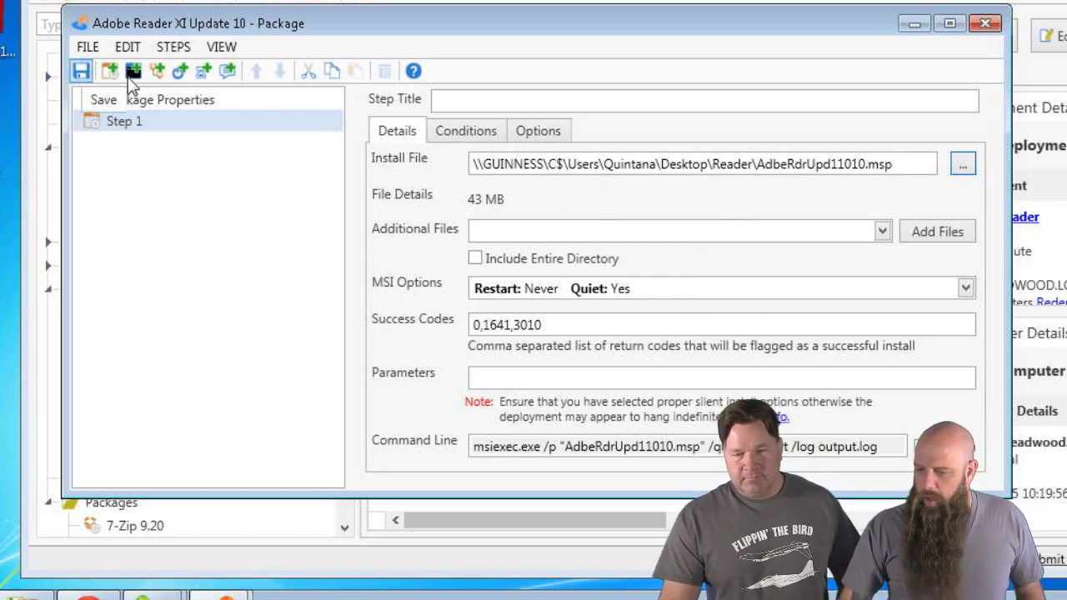
pyautogui.click(81, 71)
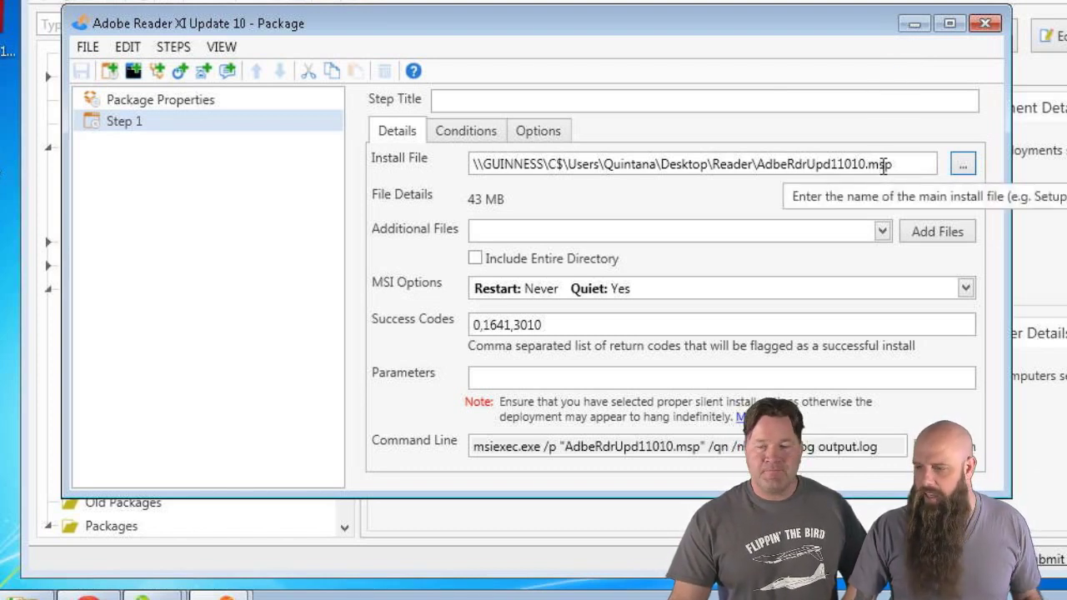
pyautogui.click(985, 24)
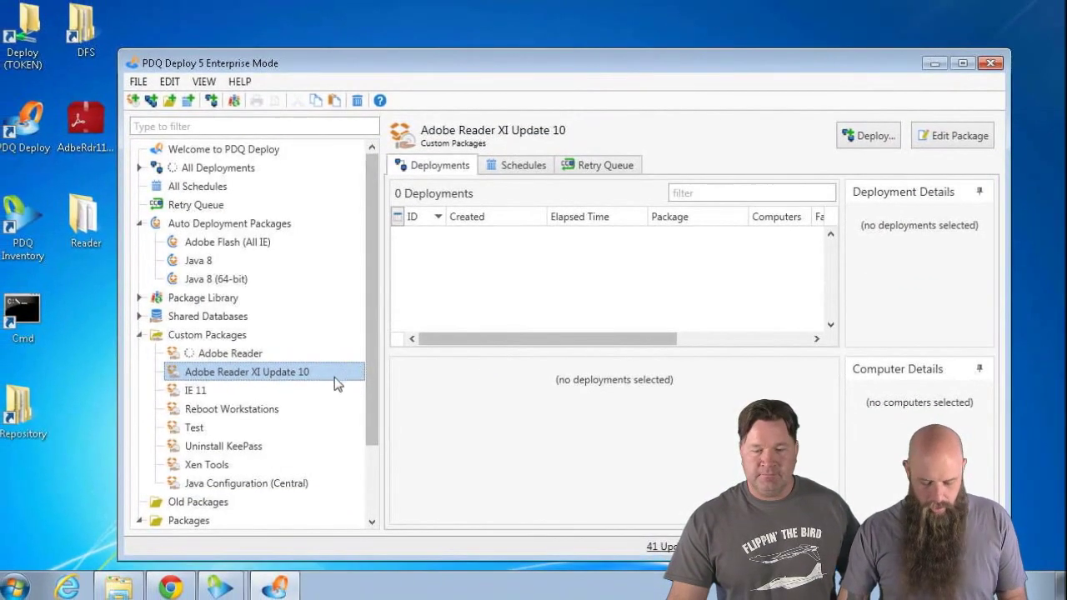
# Step: Deploy the Adobe Reader XI Update 10 package once to the computer mackey
pyautogui.hotkey('ctrl', 'd')
pyautogui.write('mackey')
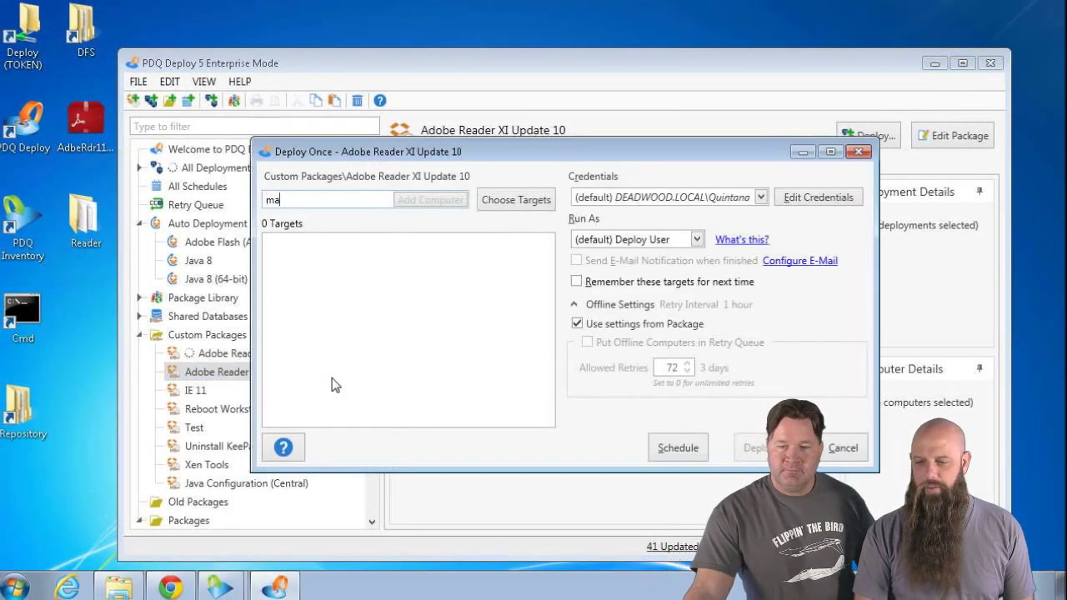
pyautogui.press('Return')
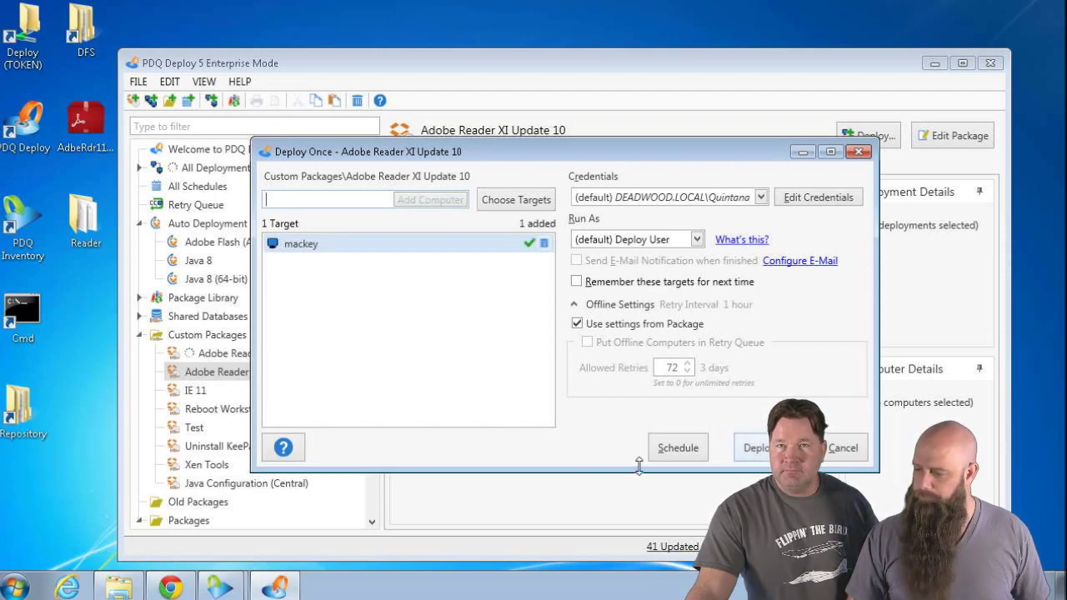
pyautogui.click(755, 448)
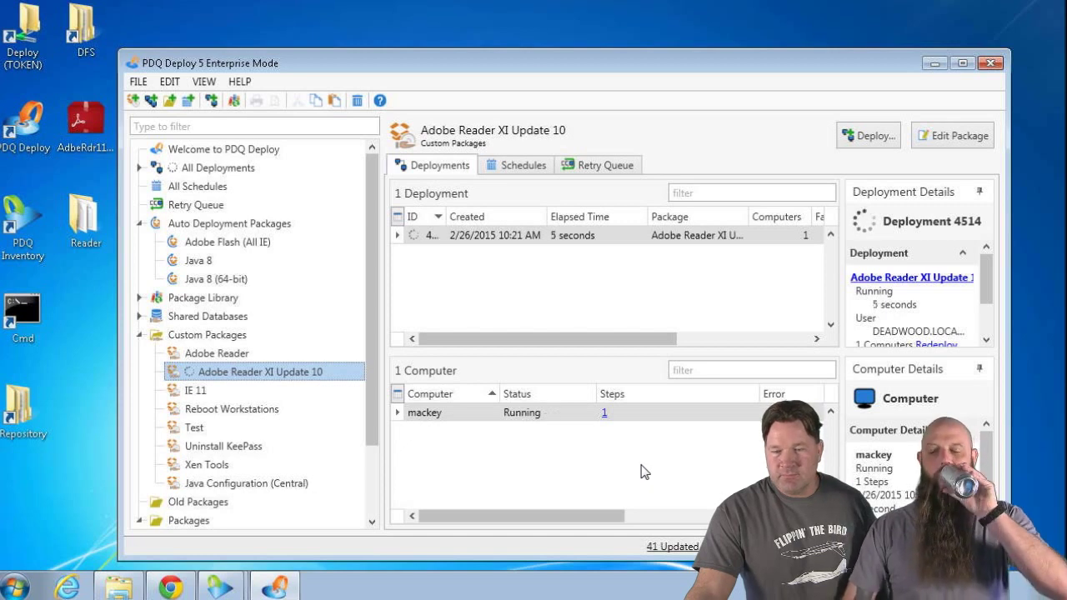
# Step: Check the step results of the Adobe Reader deployment on Krusty and the progress of the Adobe Reader XI Update 10 deployment
pyautogui.click(225, 354)
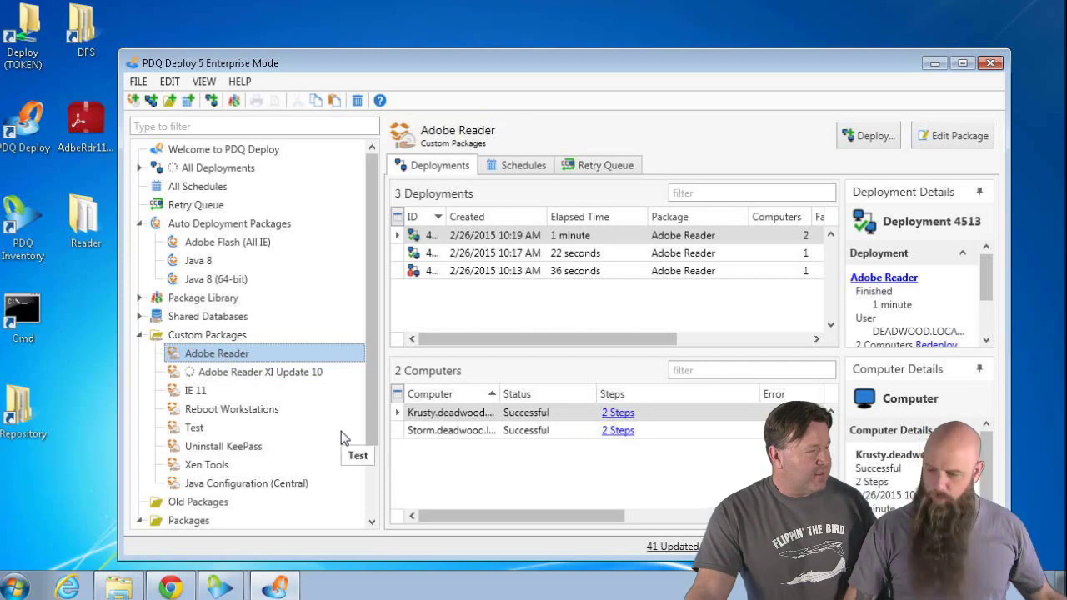
pyautogui.click(622, 416)
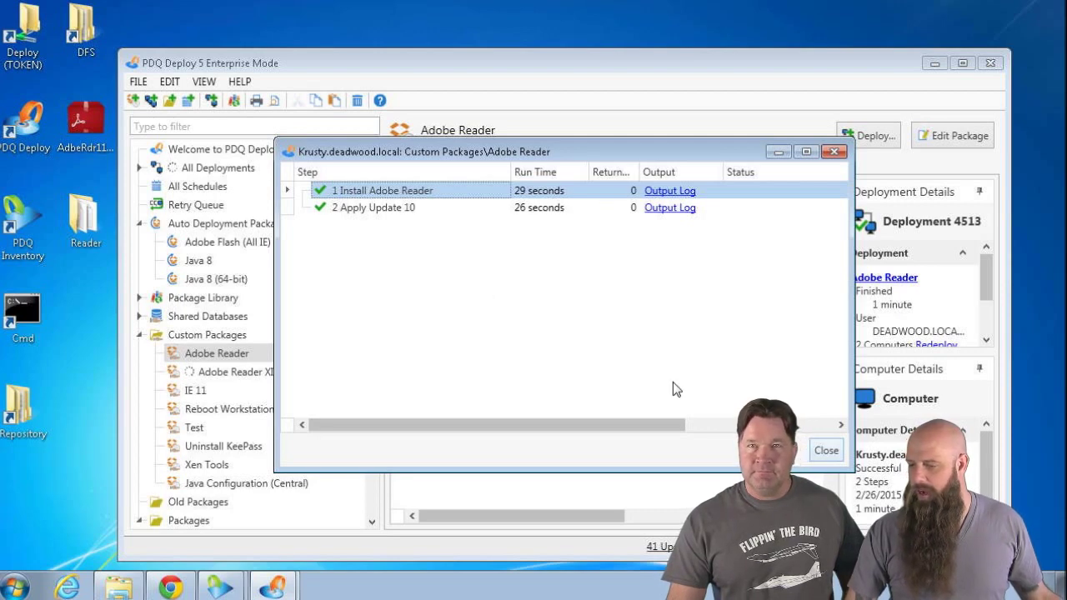
pyautogui.click(826, 451)
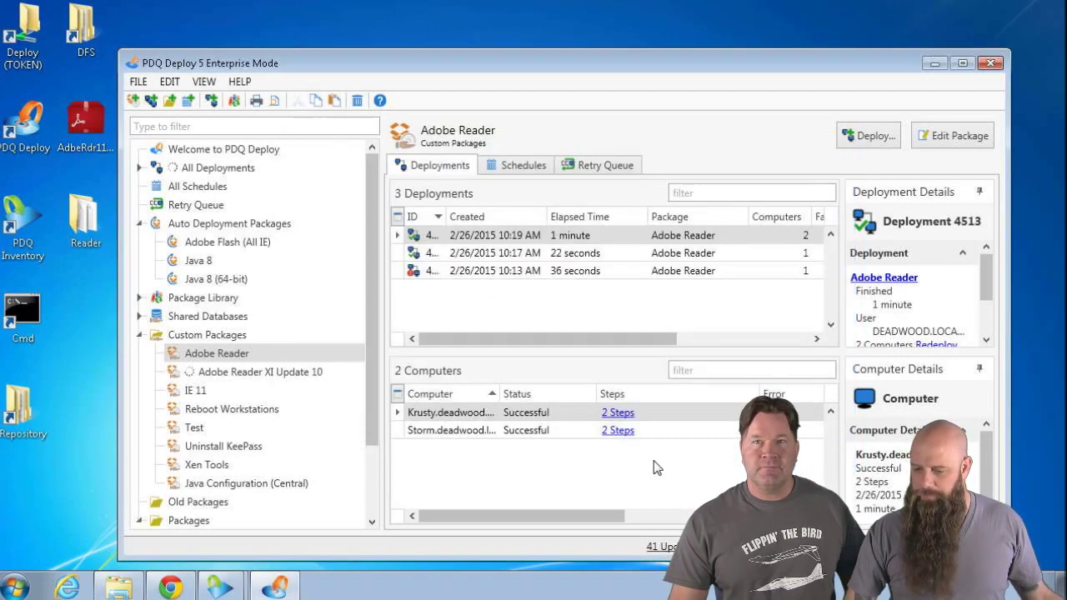
pyautogui.click(308, 376)
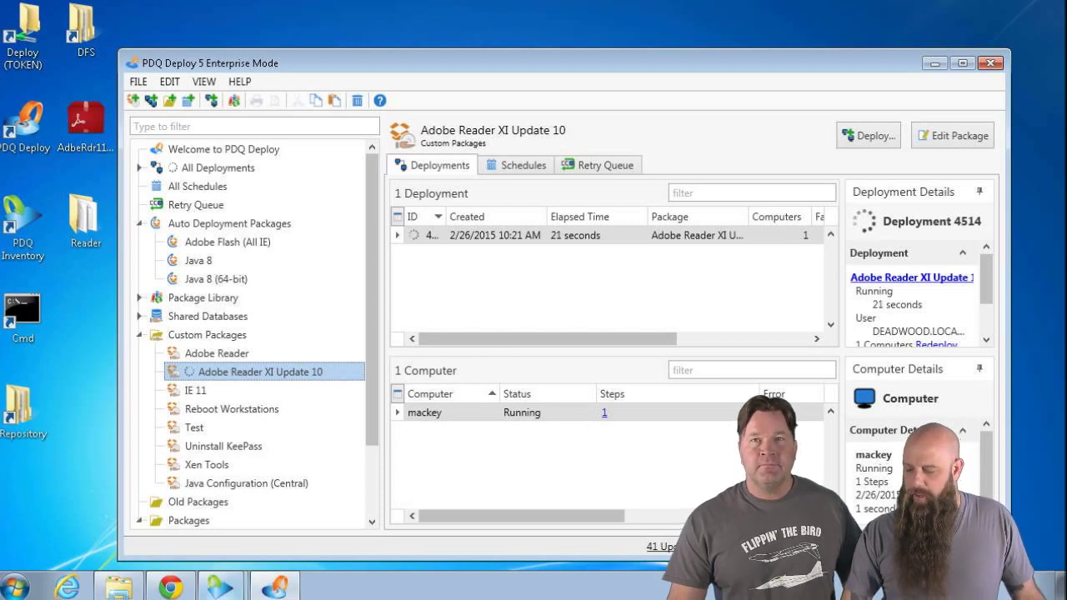
# Step: Switch to PDQ Inventory and check the Adobe Reader XI (Latest) collection and the Adobe Reader version installed on KRUSTY
pyautogui.click(220, 587)
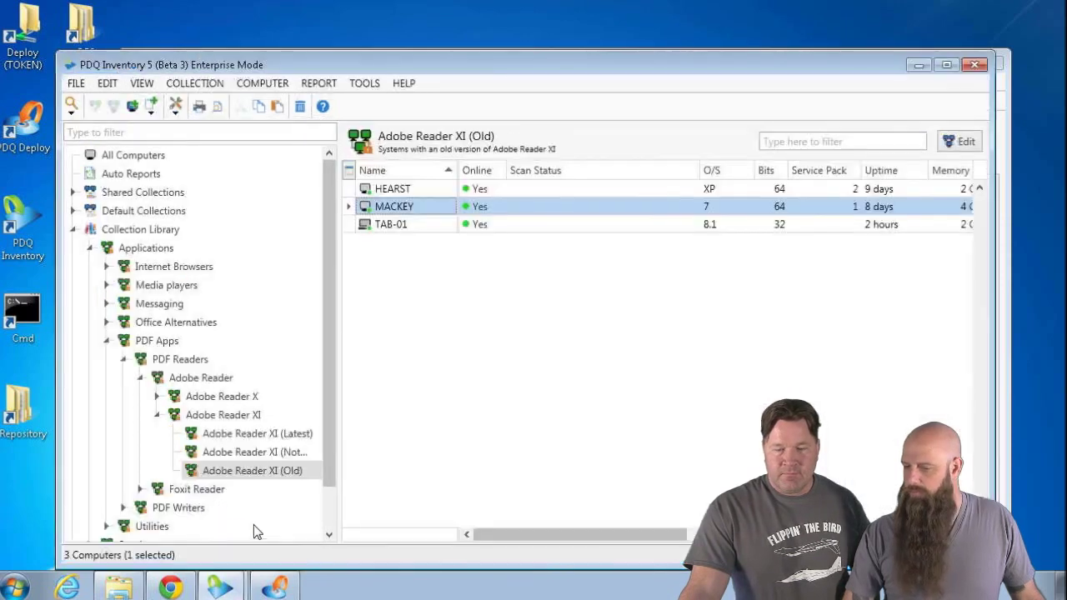
pyautogui.click(231, 521)
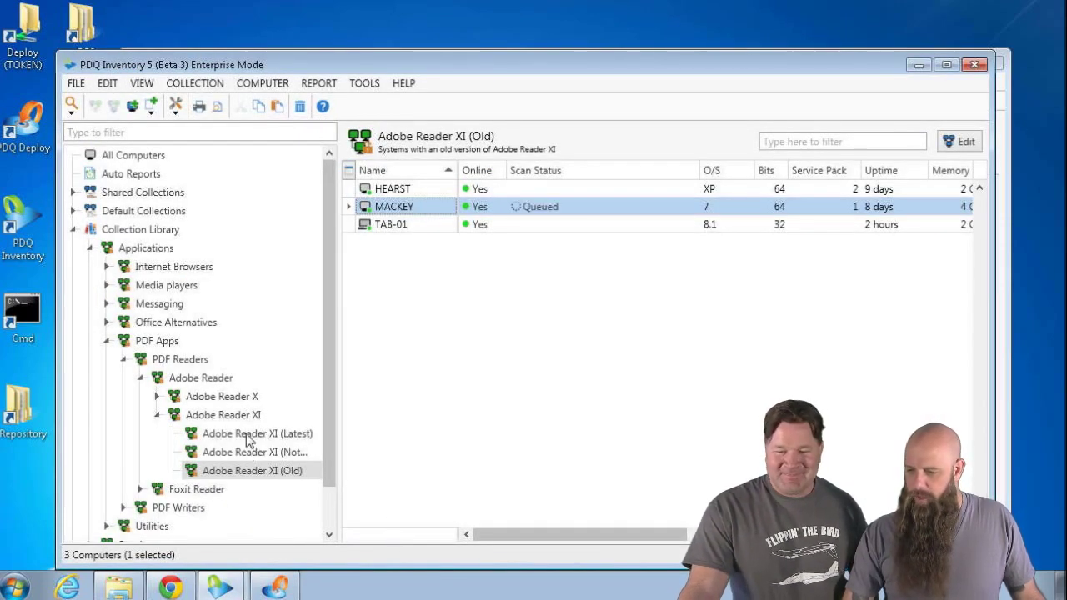
pyautogui.click(254, 434)
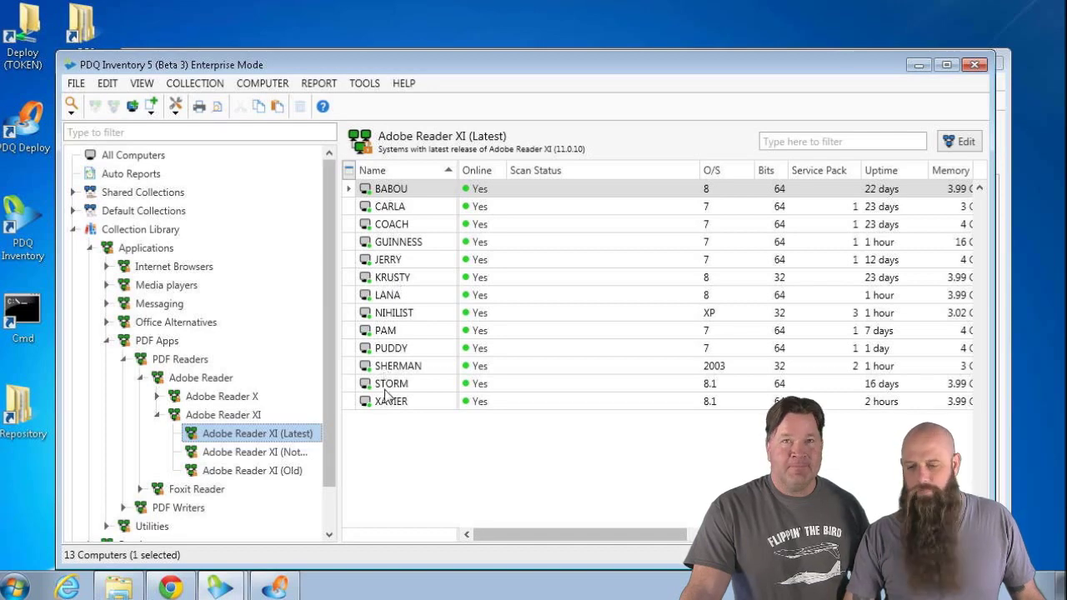
pyautogui.doubleClick(388, 279)
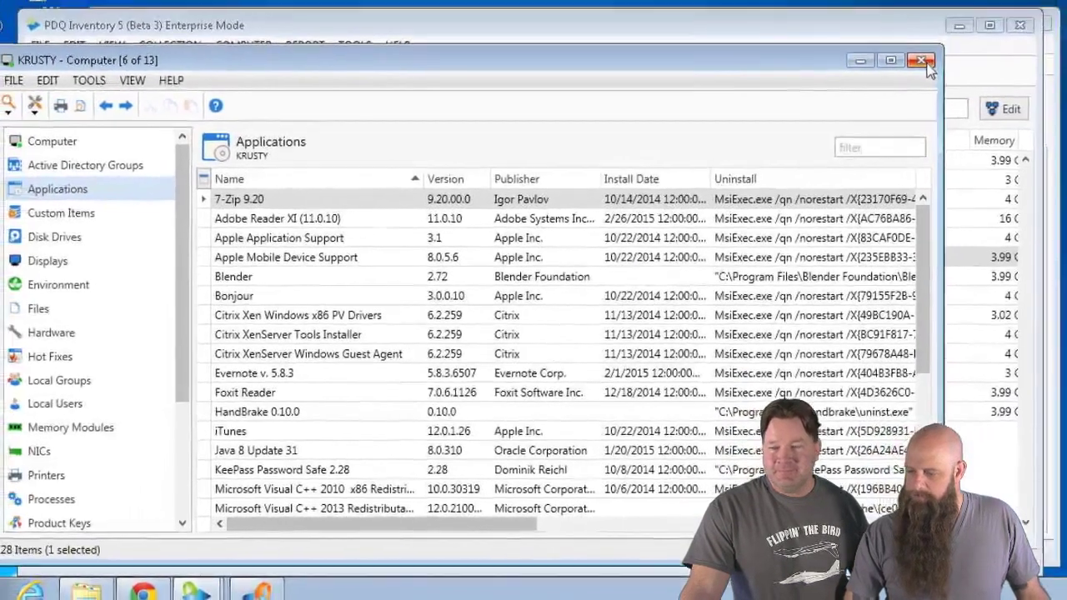
pyautogui.click(921, 61)
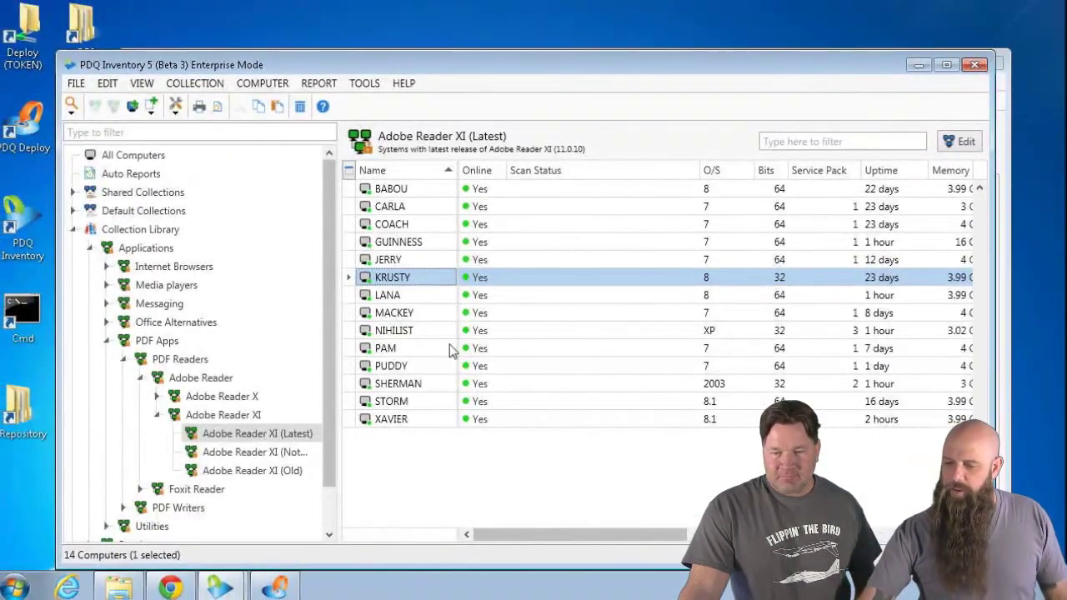